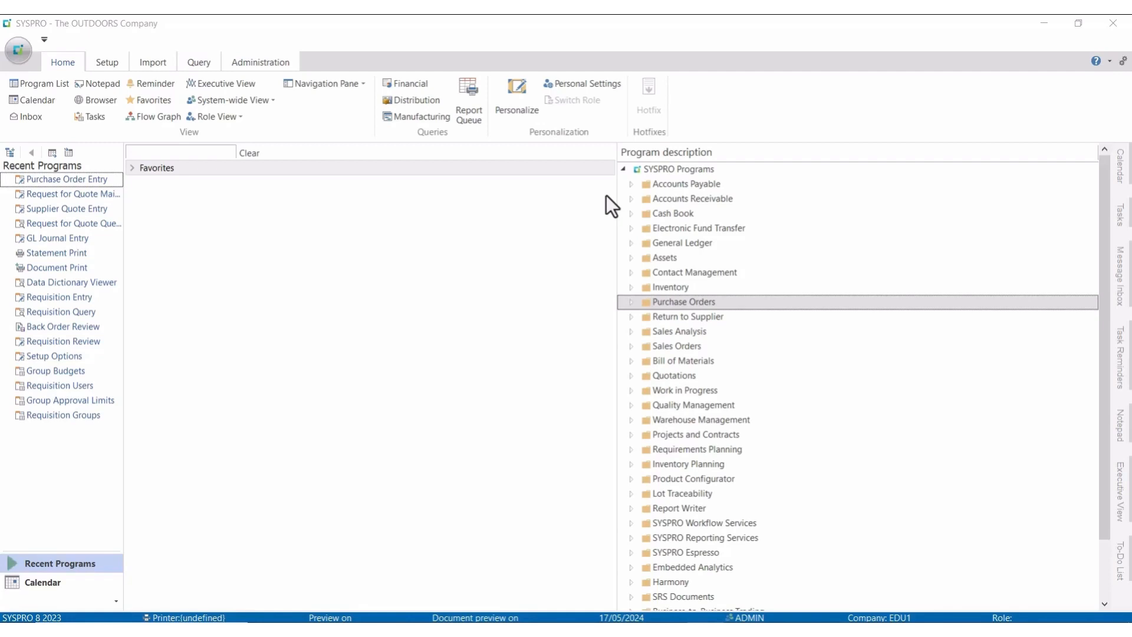
# - Open Purchase Order Entry from the purchase order processing programs and start an order for supplier Bicycles Unlimited
pyautogui.click(632, 305)
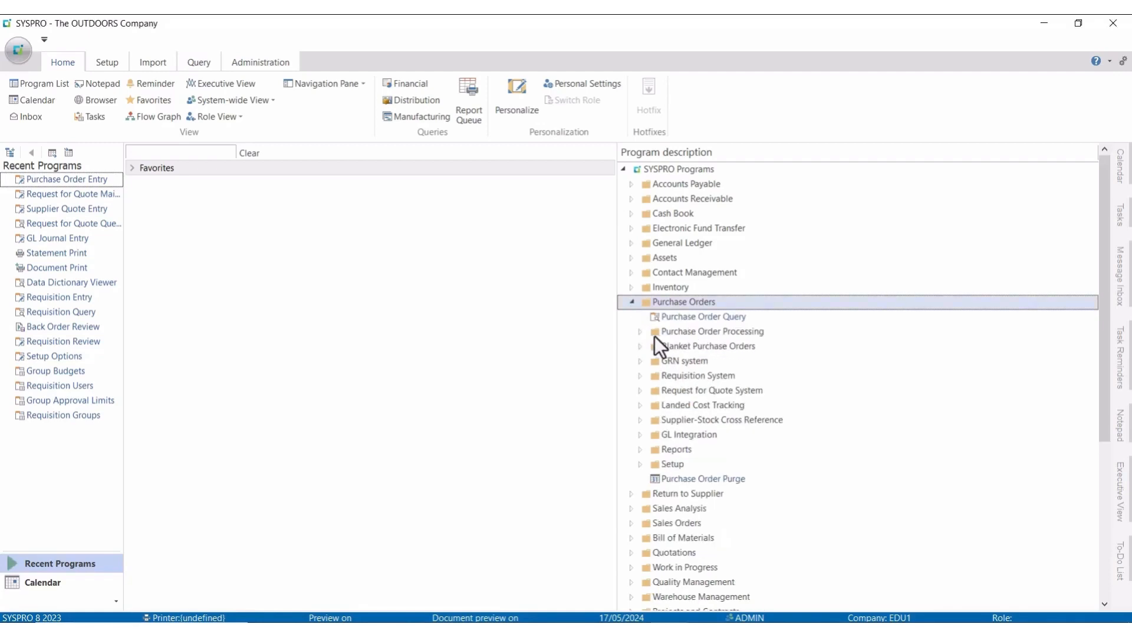
pyautogui.click(639, 334)
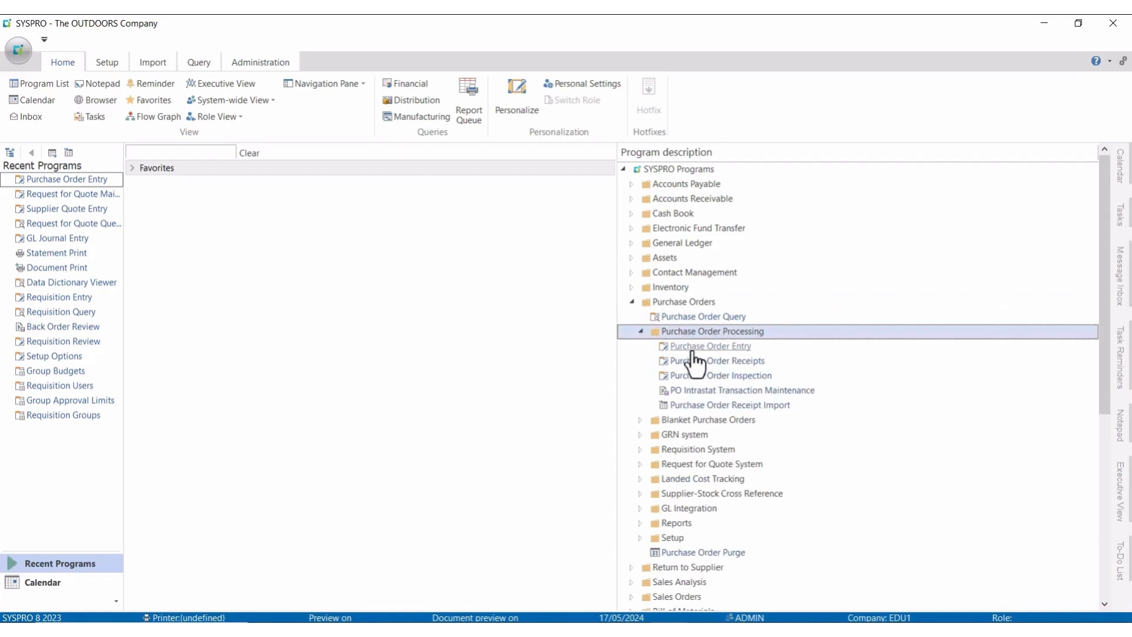
pyautogui.doubleClick(722, 352)
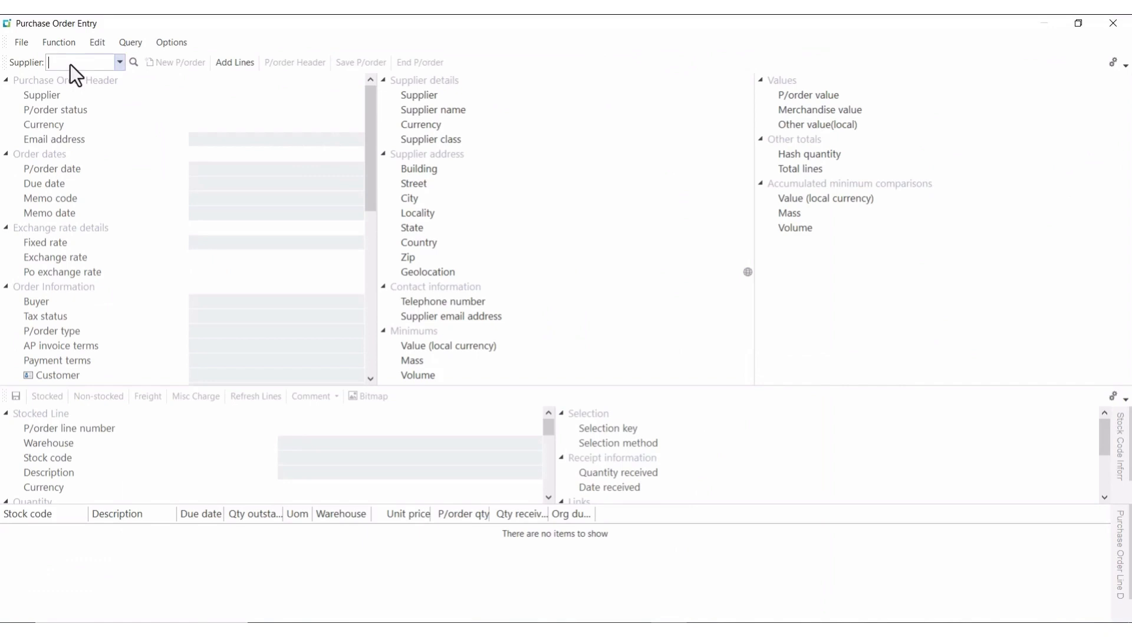
pyautogui.press('Return')
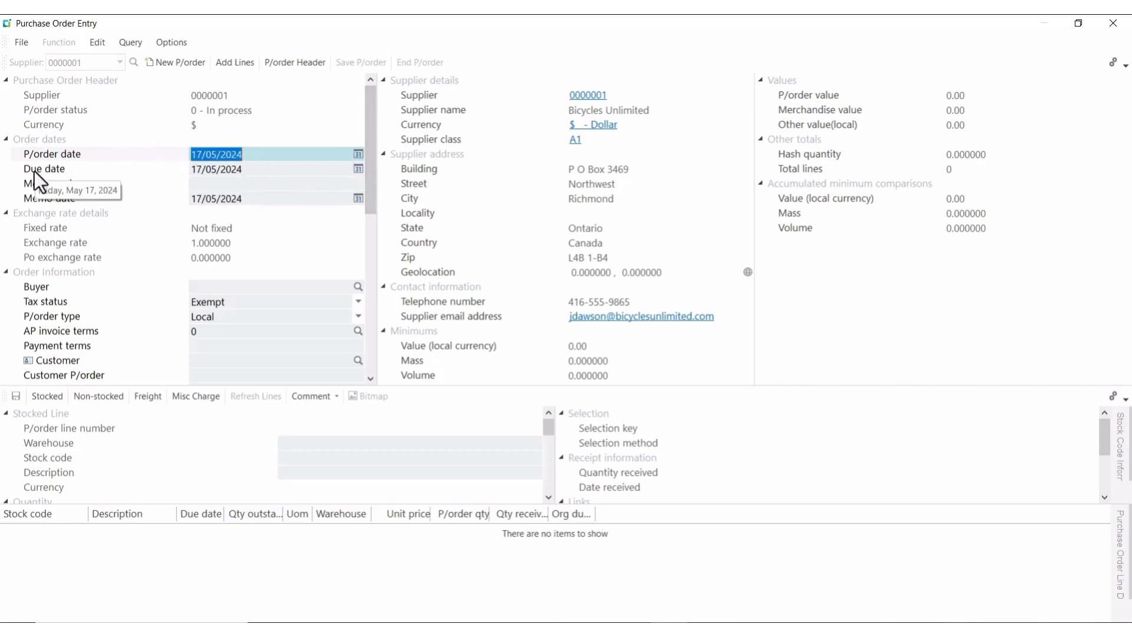
# - Set the order header's due date to 21/05/2024 and select the buyer with code PS
pyautogui.click(358, 171)
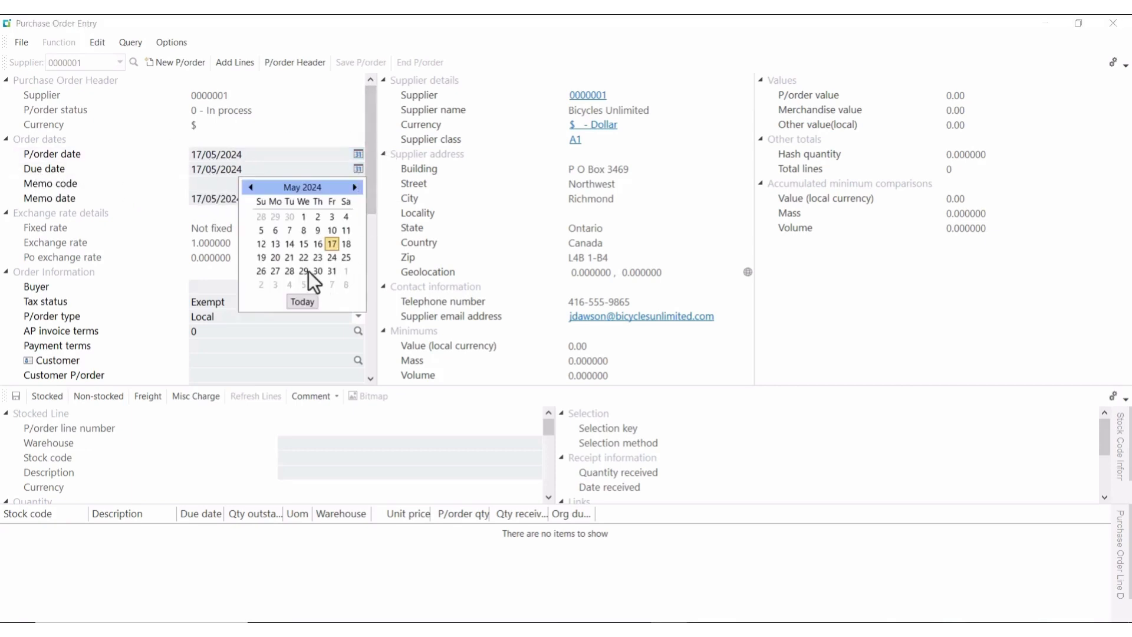
pyautogui.click(291, 261)
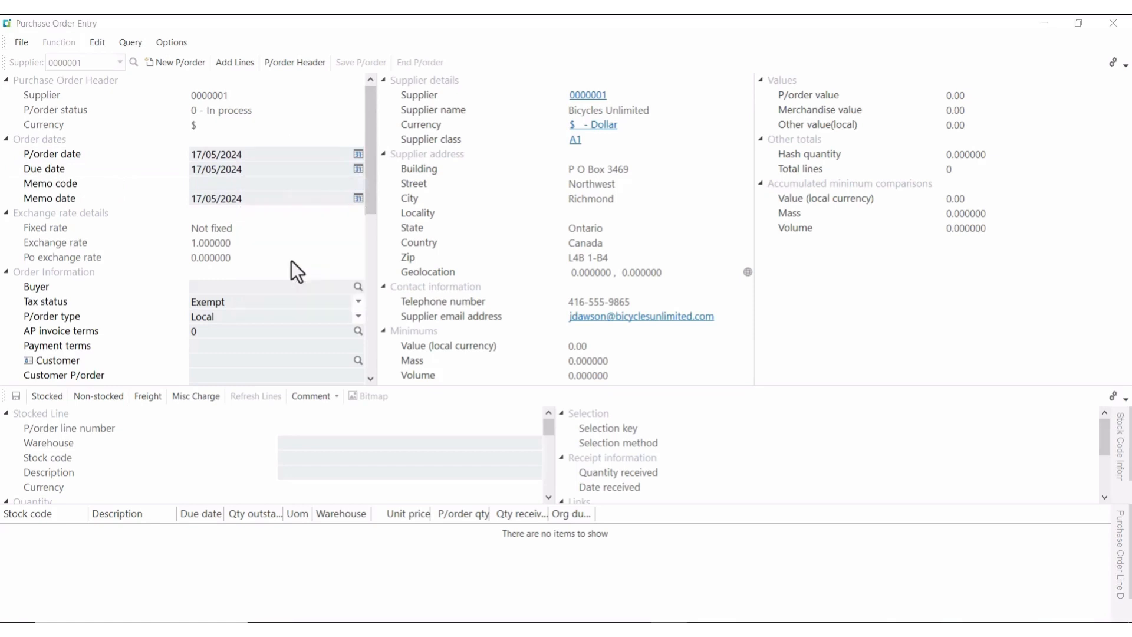
pyautogui.scroll(-1, 180, 239)
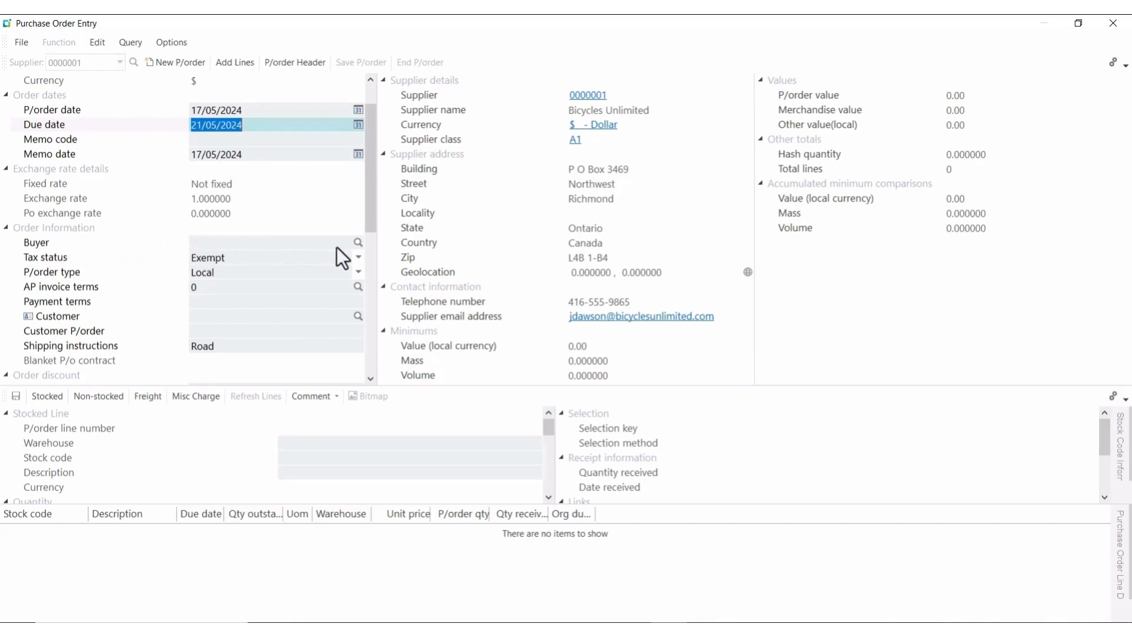
pyautogui.click(360, 246)
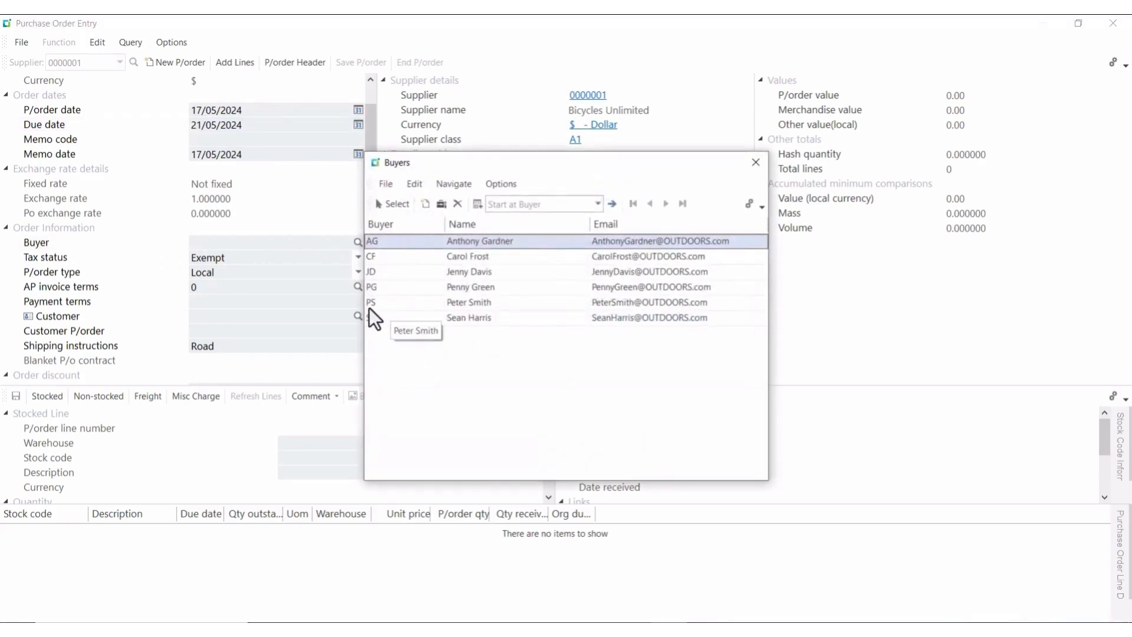
pyautogui.click(465, 303)
pyautogui.click(392, 204)
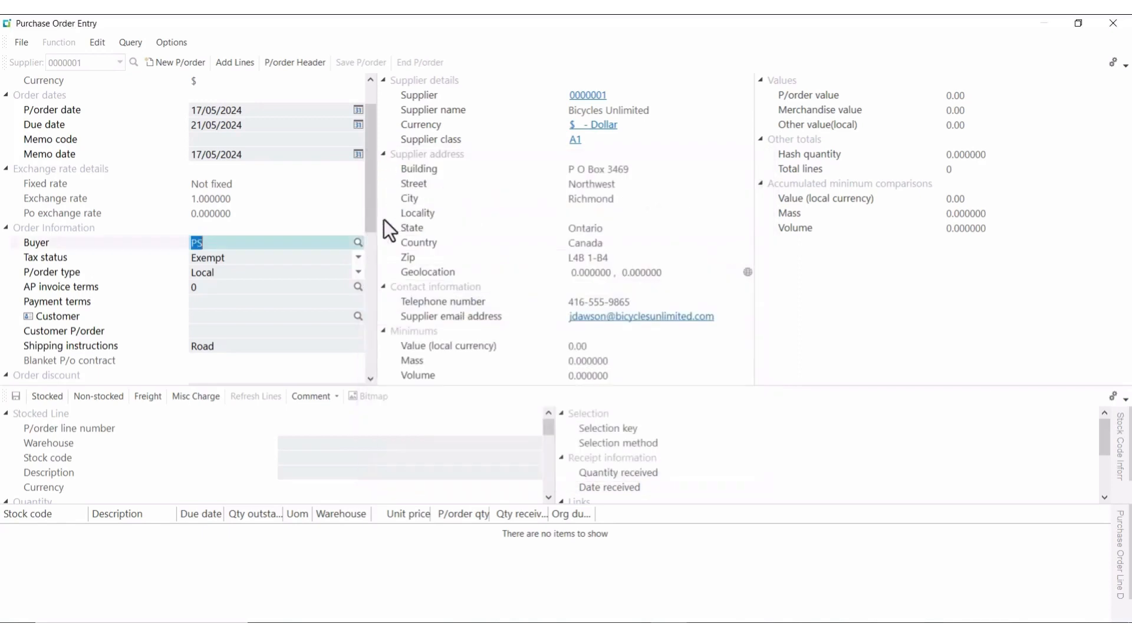
# - Set the order header's Discount %1 to 10, keeping the discount type as Less
pyautogui.scroll(-3, 371, 381)
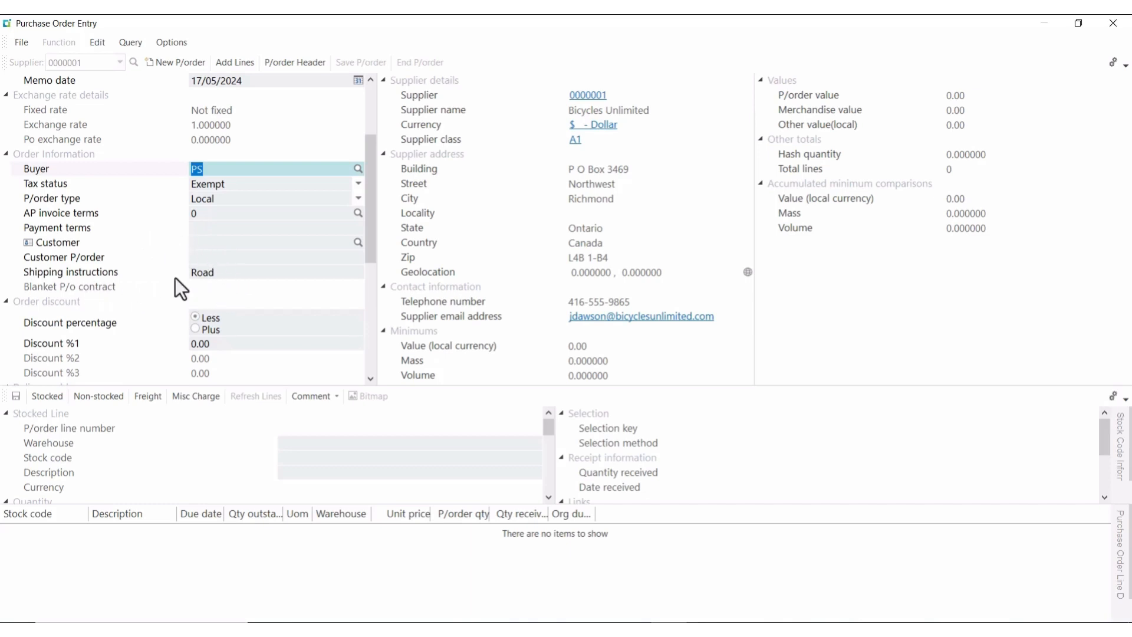
pyautogui.click(371, 379)
pyautogui.click(371, 378)
pyautogui.click(372, 379)
pyautogui.click(371, 378)
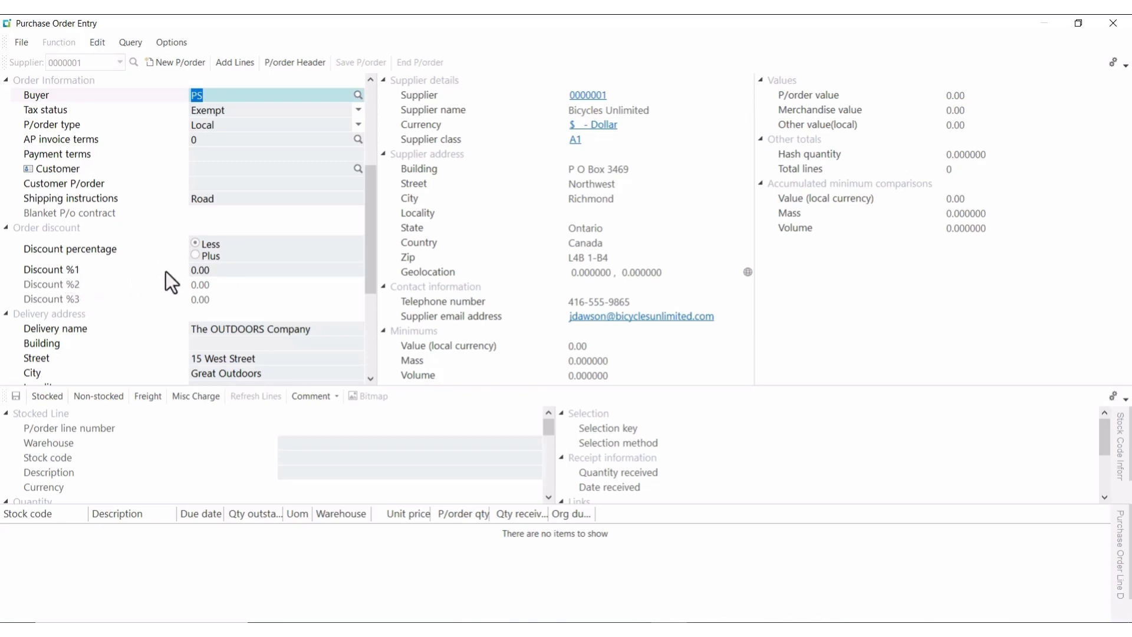
pyautogui.click(223, 274)
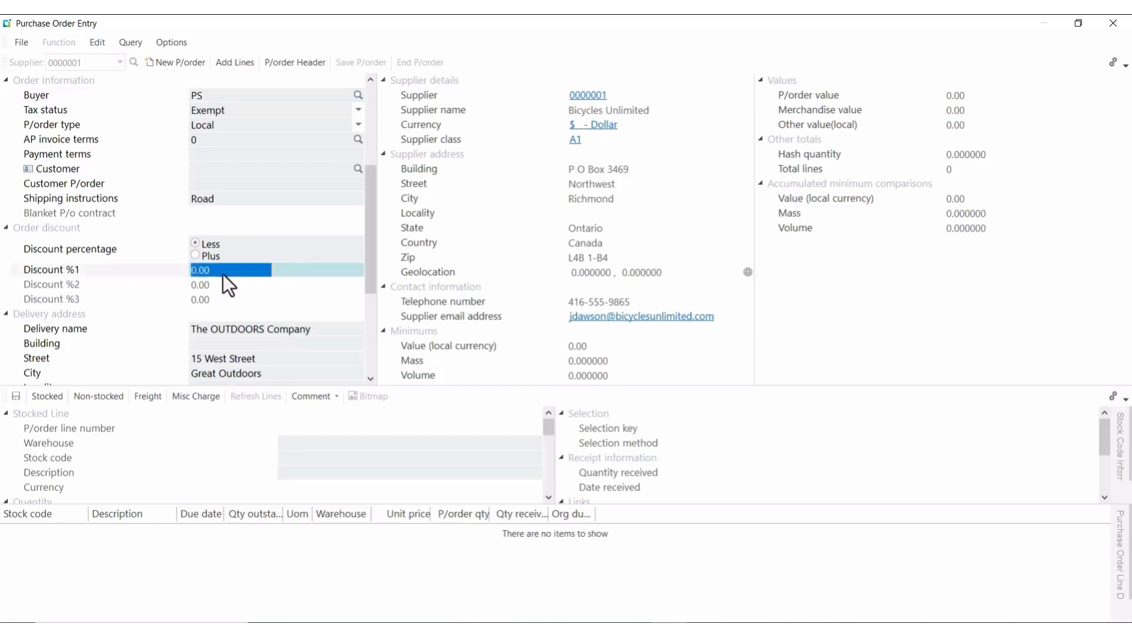
pyautogui.write('10')
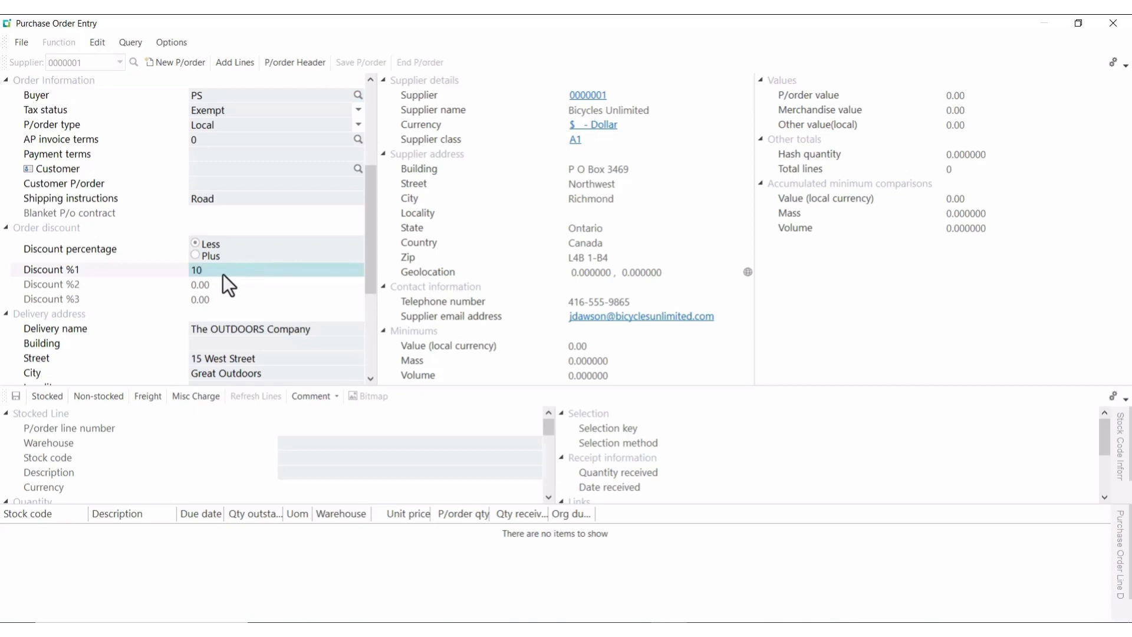
pyautogui.press('Tab')
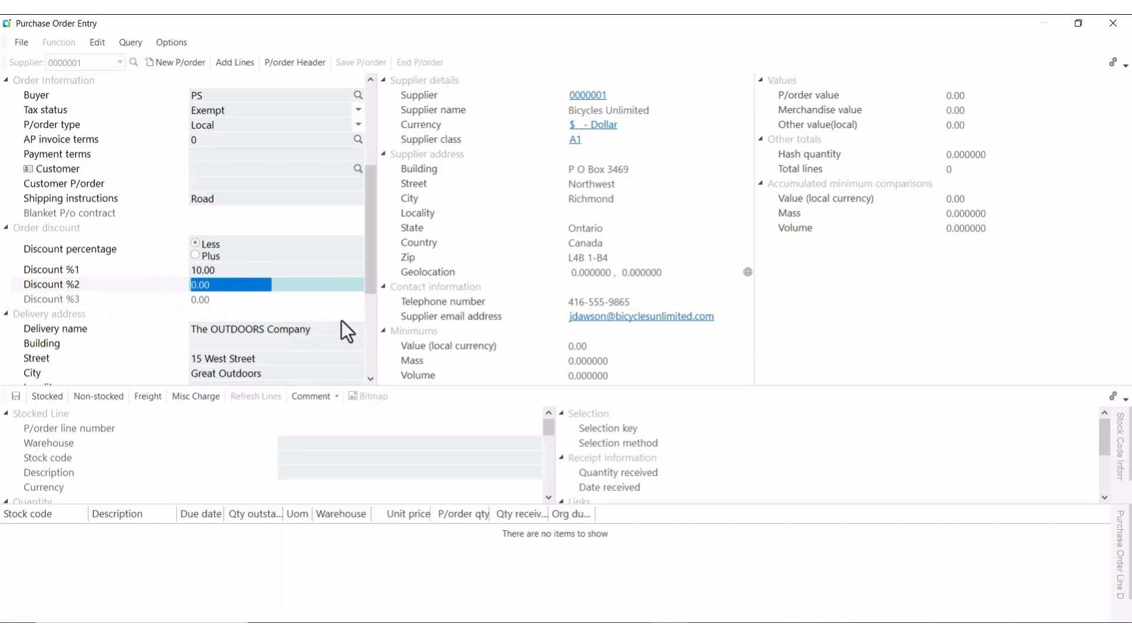
# - Start adding order lines and enter stock code A301 for the first stocked line
pyautogui.scroll(5, 341, 320)
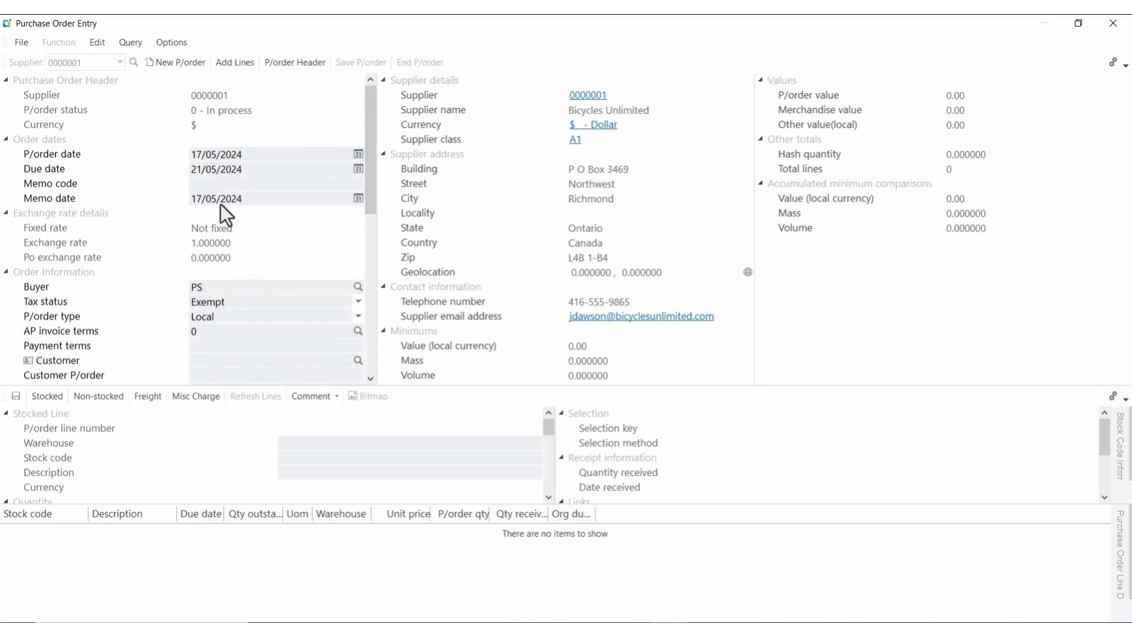
pyautogui.click(229, 69)
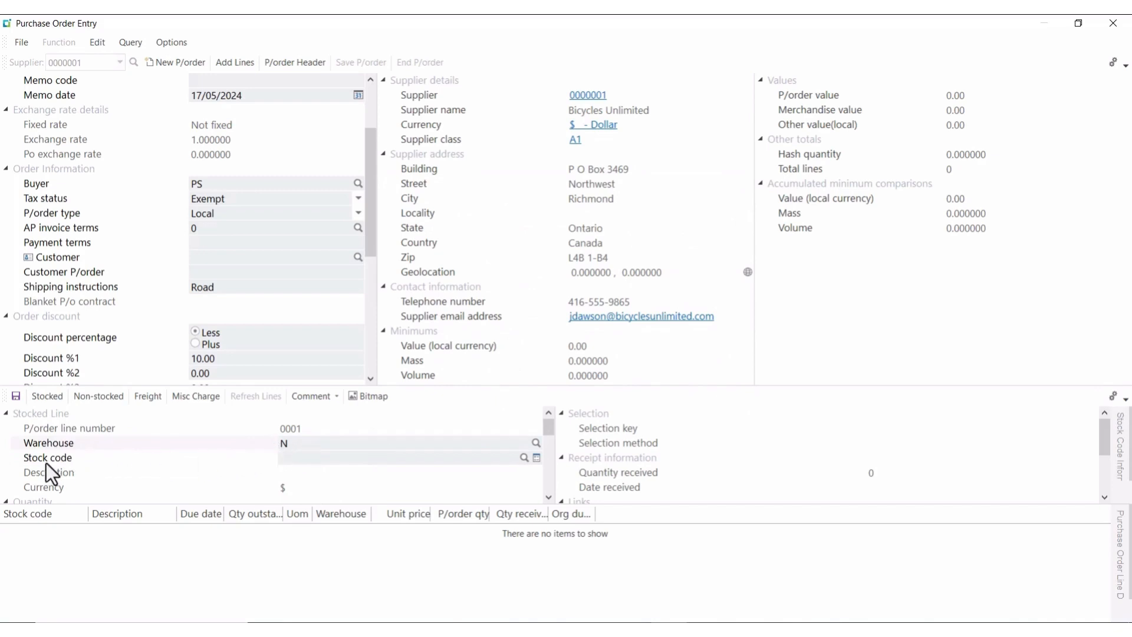
pyautogui.click(313, 462)
pyautogui.write('A301')
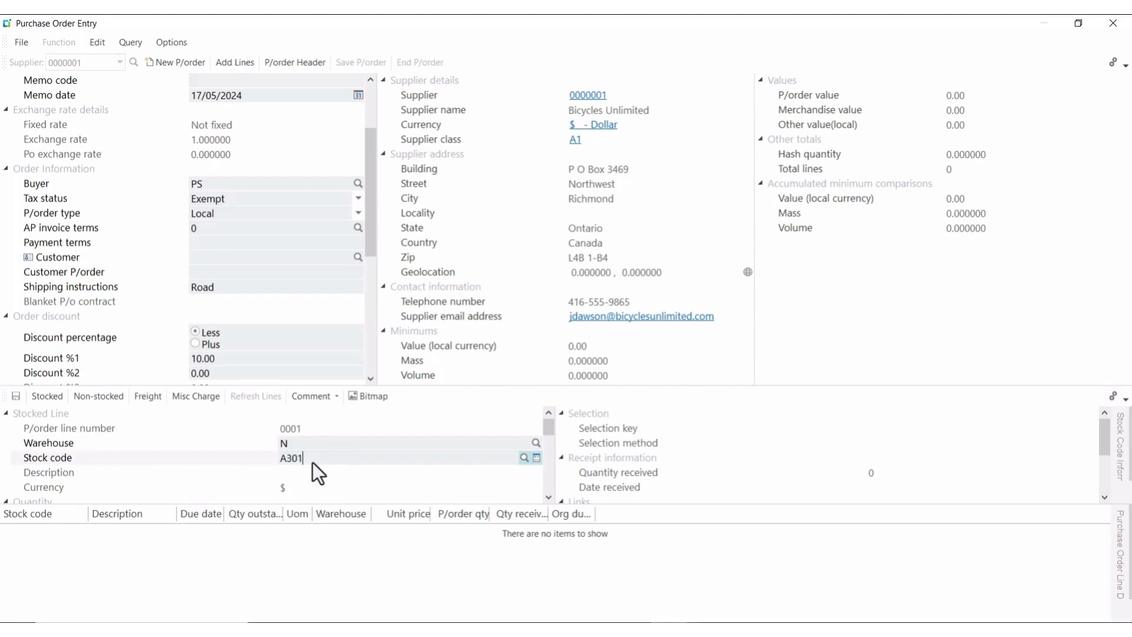
pyautogui.press('Tab')
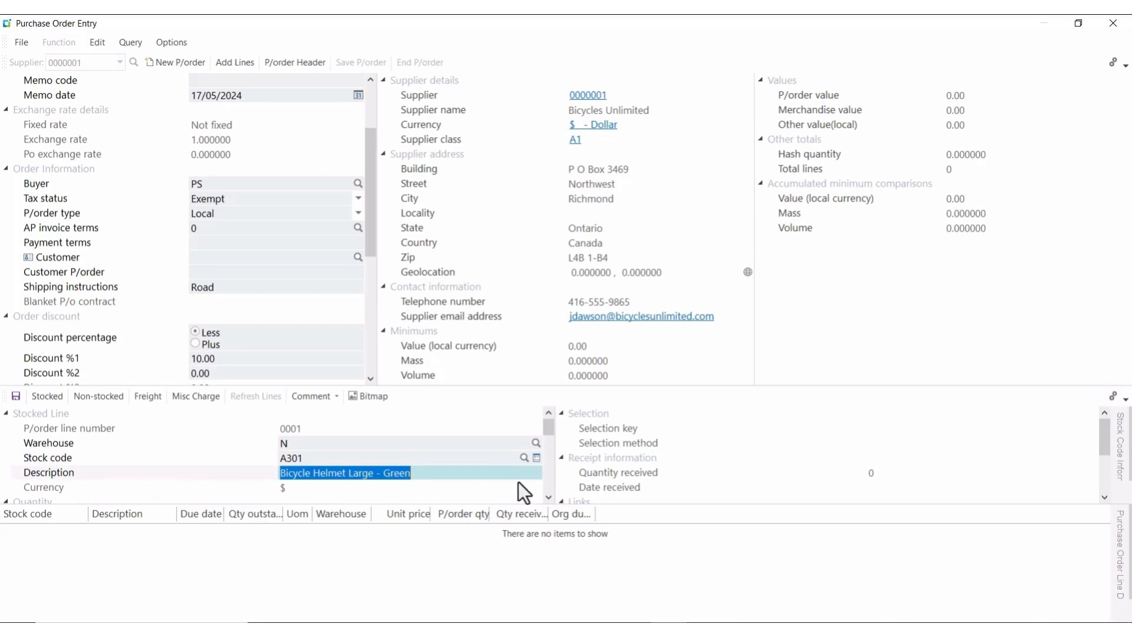
# - Set the purchase order quantity of the A301 line to 10
pyautogui.click(549, 497)
pyautogui.click(549, 497)
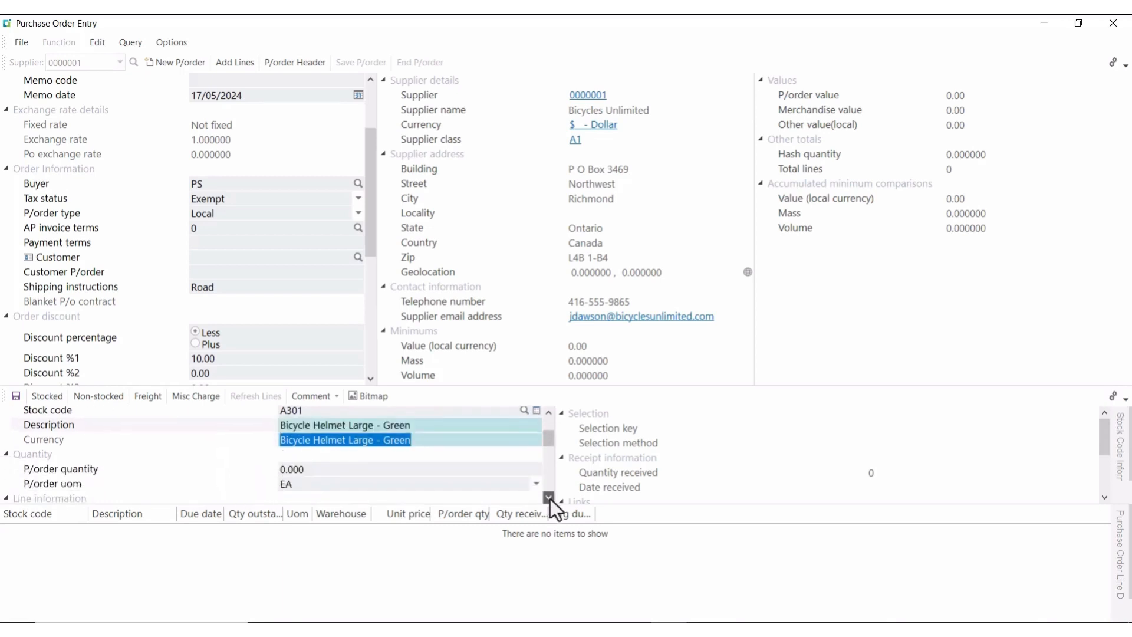
pyautogui.click(549, 498)
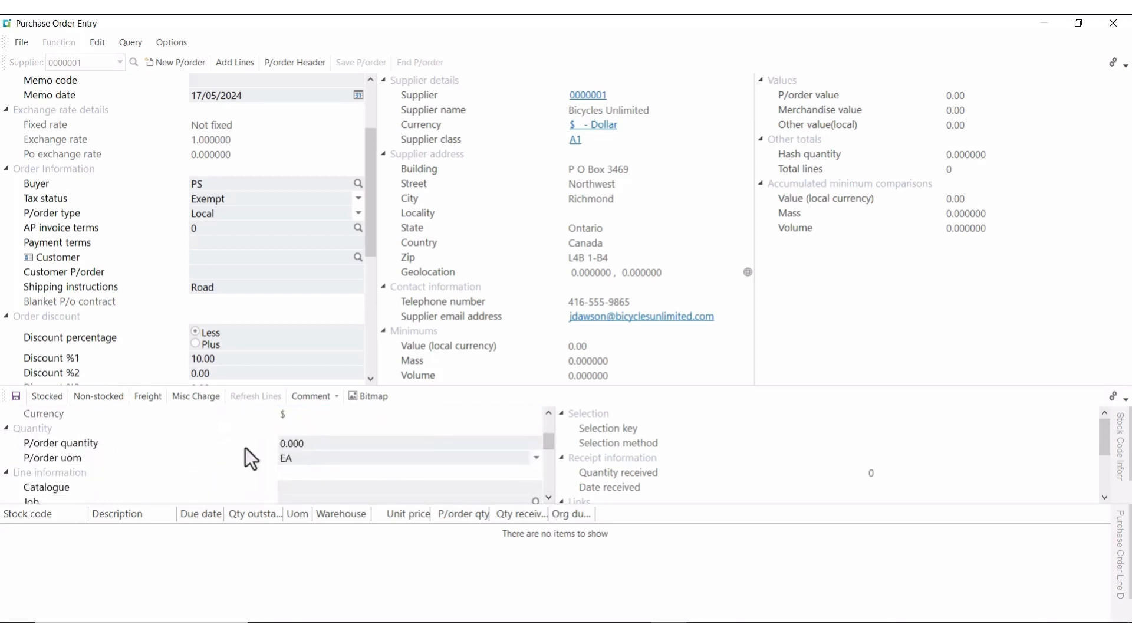
pyautogui.click(312, 447)
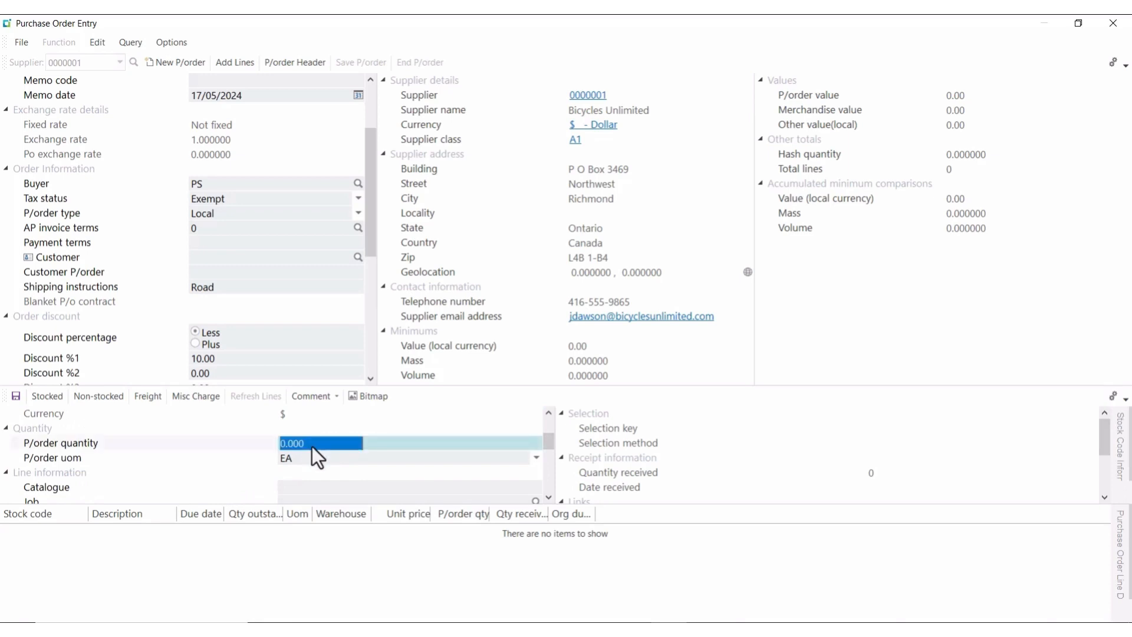
pyautogui.write('10')
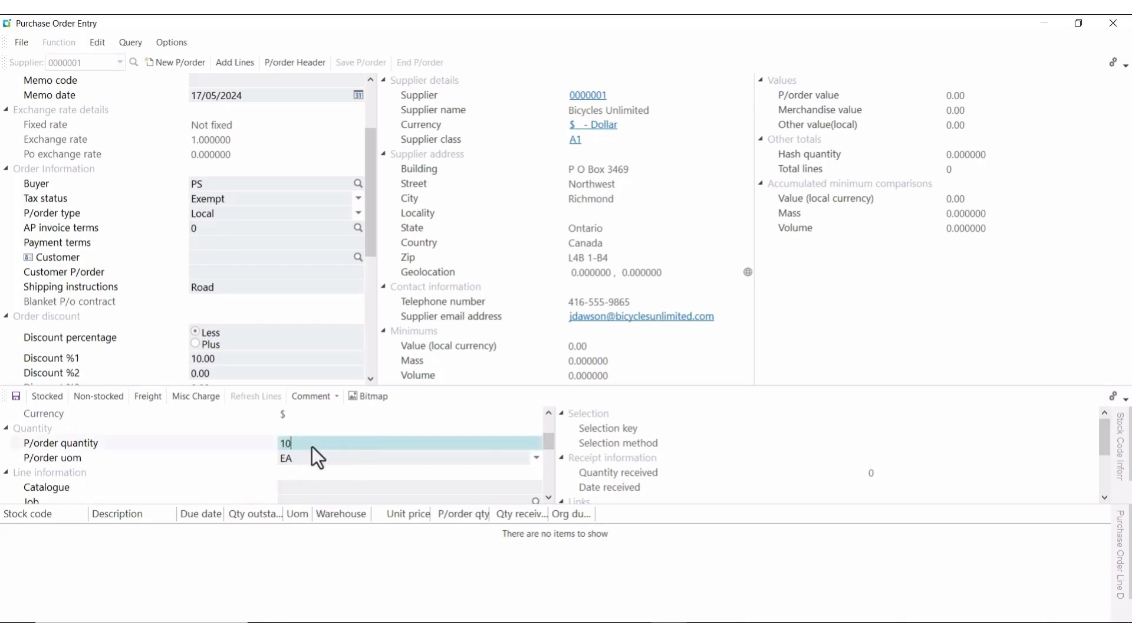
pyautogui.press('Tab')
# - Check the price and discount fields of the A301 line and save it to the order
pyautogui.moveTo(548, 497); pyautogui.dragTo(548, 497)
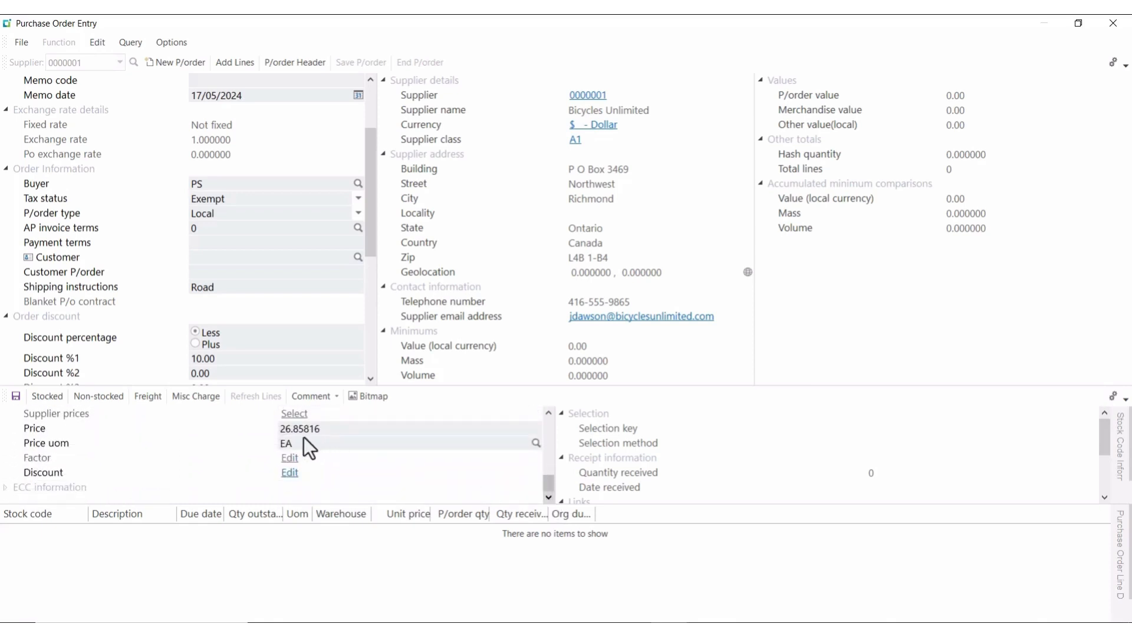
pyautogui.click(303, 473)
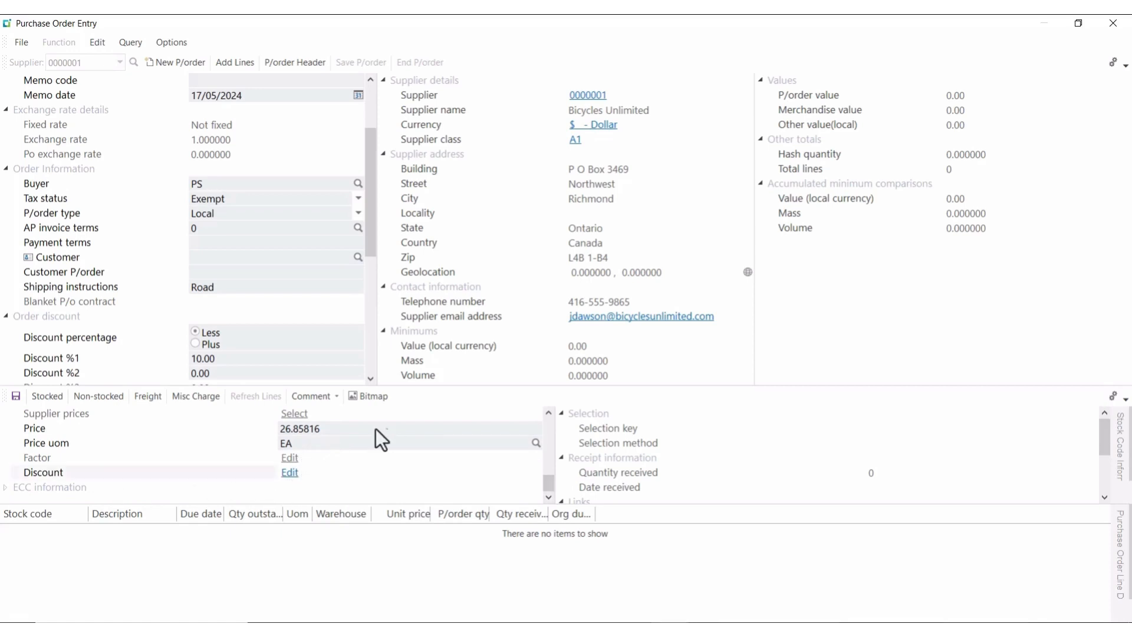
pyautogui.click(15, 398)
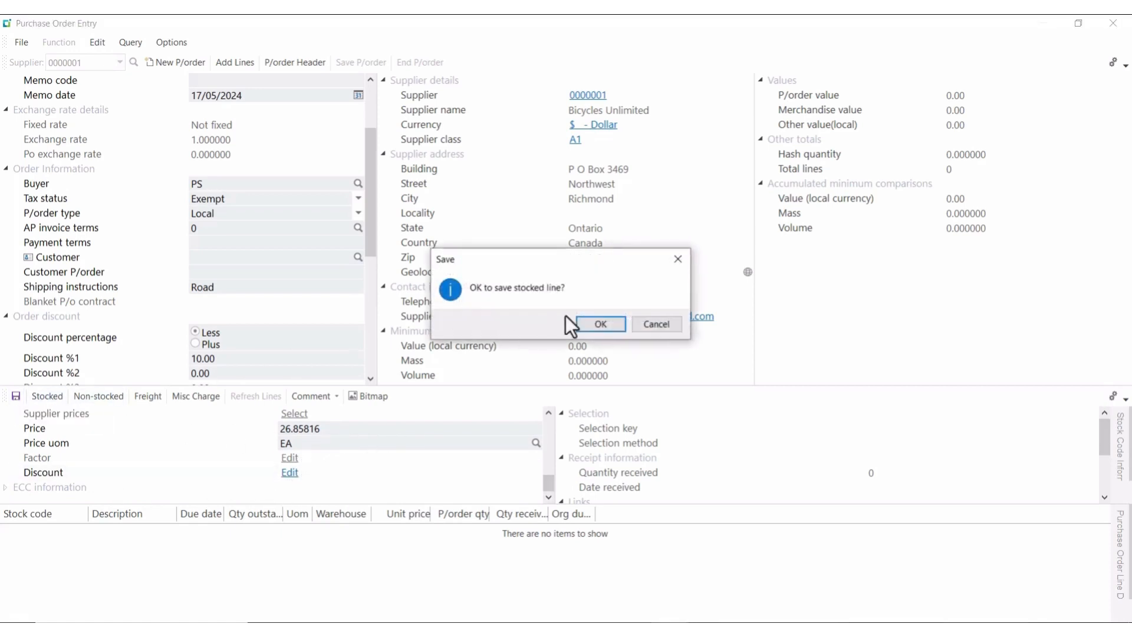
pyautogui.click(595, 326)
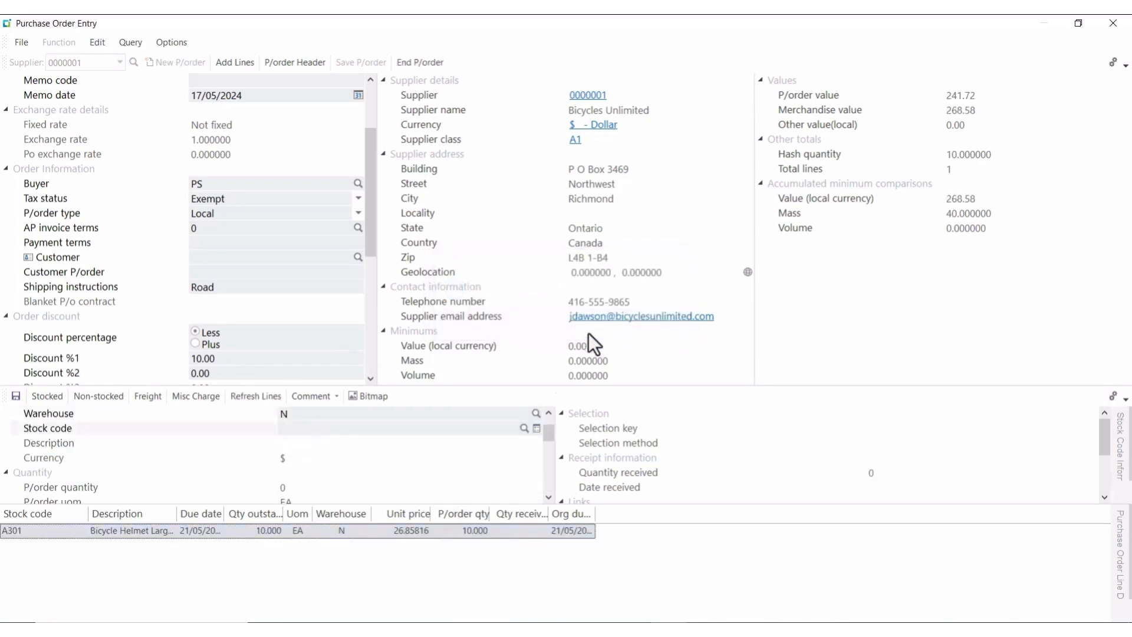
# - Enter stock code A303 for the second stocked line
pyautogui.click(2, 535)
pyautogui.click(307, 433)
pyautogui.write('A303')
pyautogui.press('Tab')
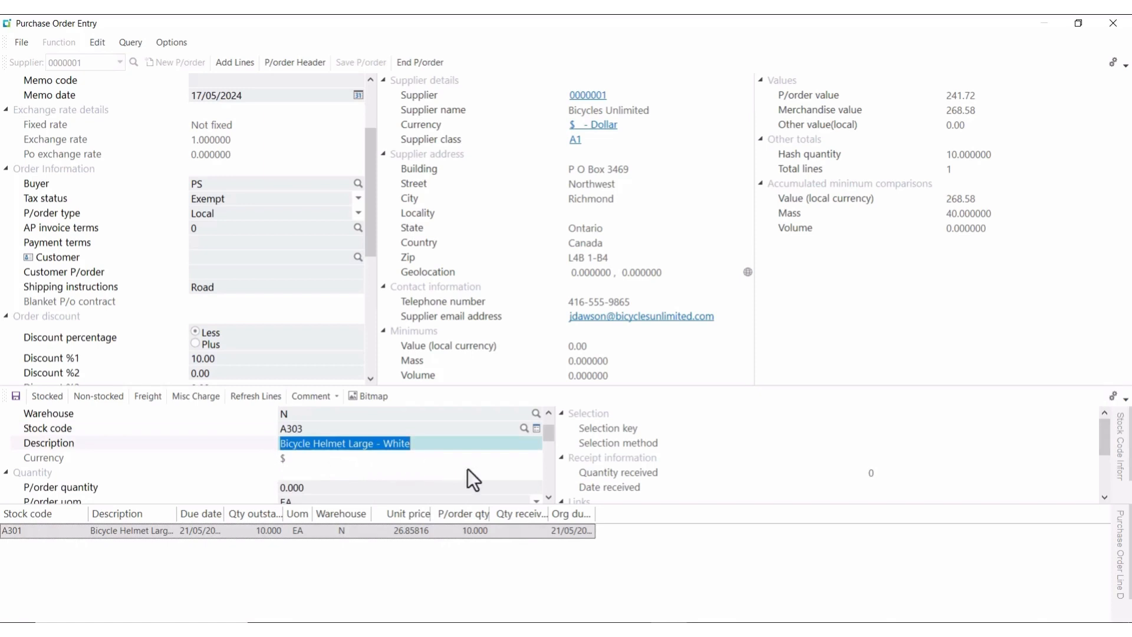
# - Set the purchase order quantity of the A303 line to 15
pyautogui.click(549, 499)
pyautogui.click(550, 499)
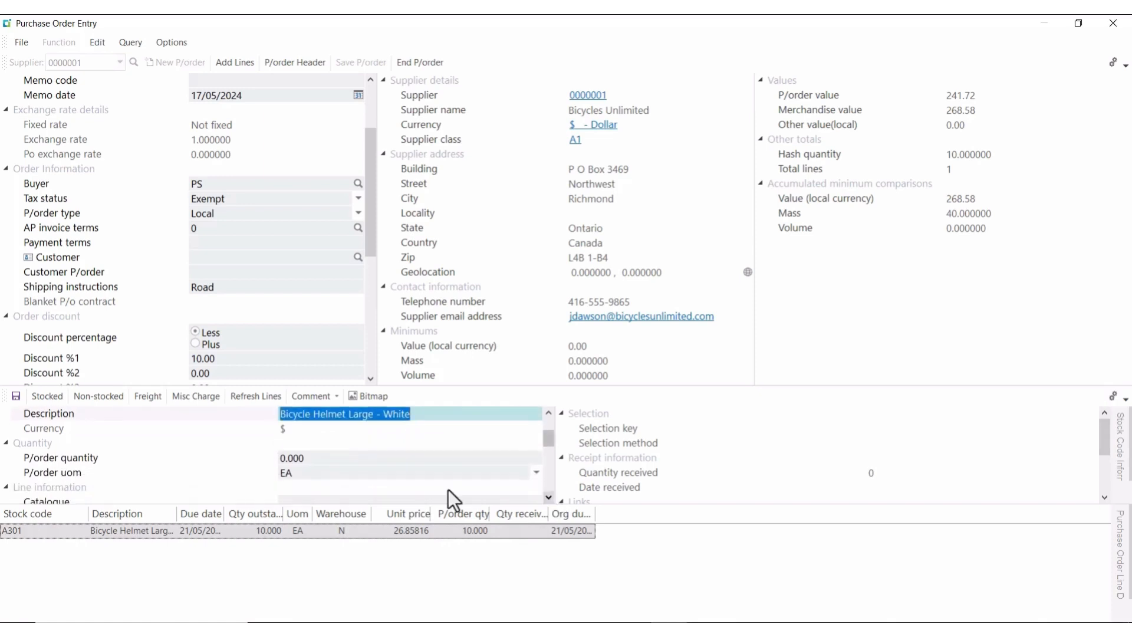
pyautogui.click(311, 461)
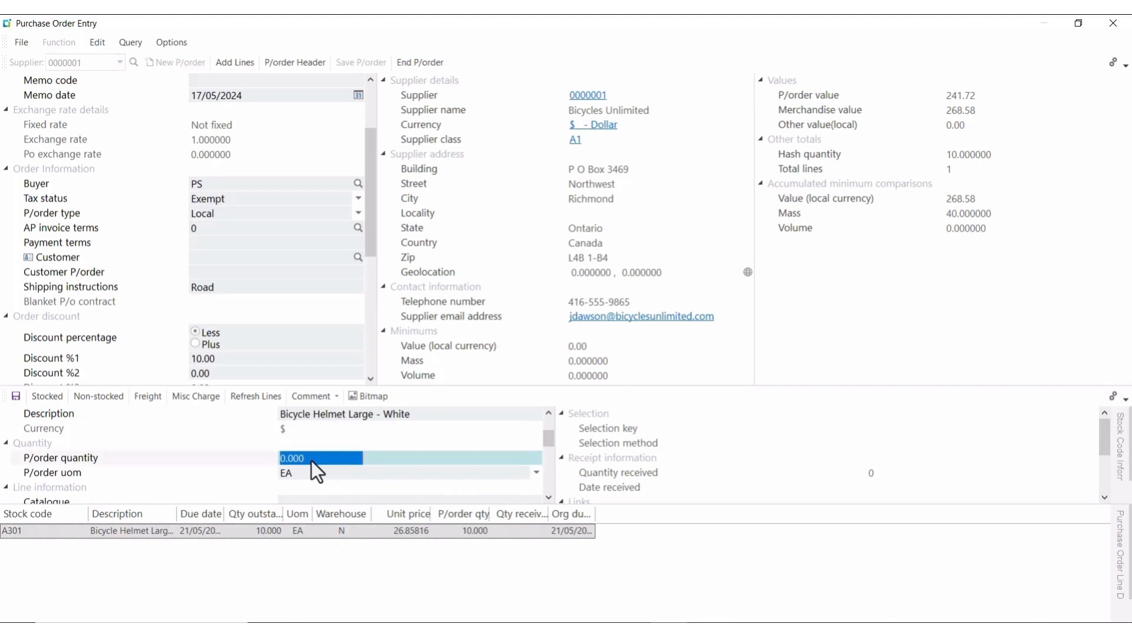
pyautogui.write('15')
pyautogui.press('Tab')
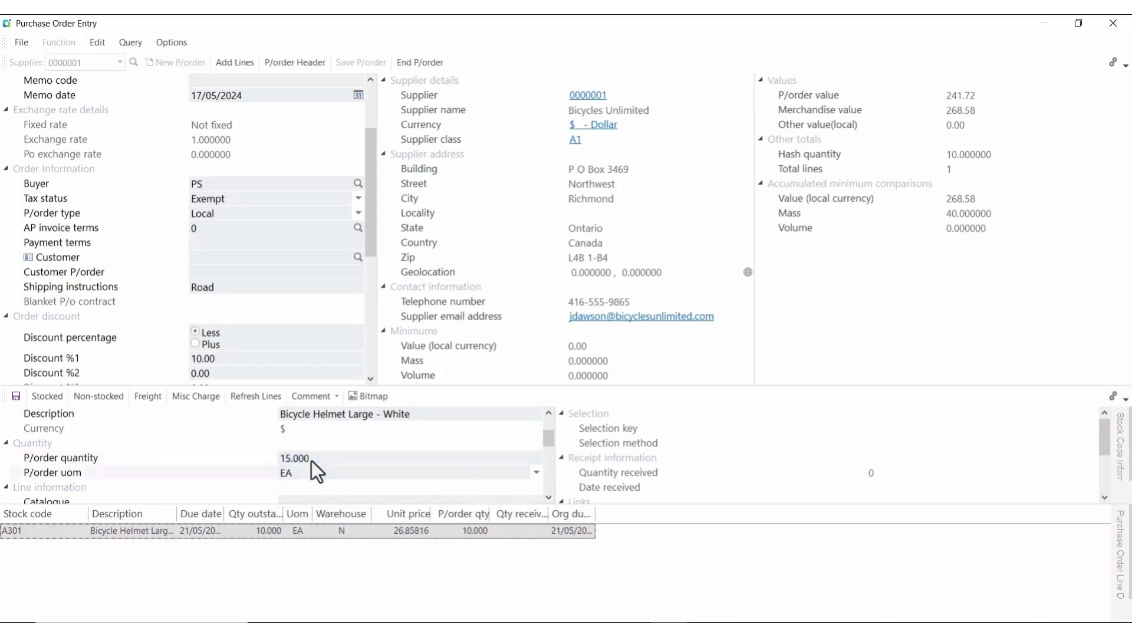
# - Review the remaining fields of the A303 line down to its price and save it to the order
pyautogui.click(548, 497)
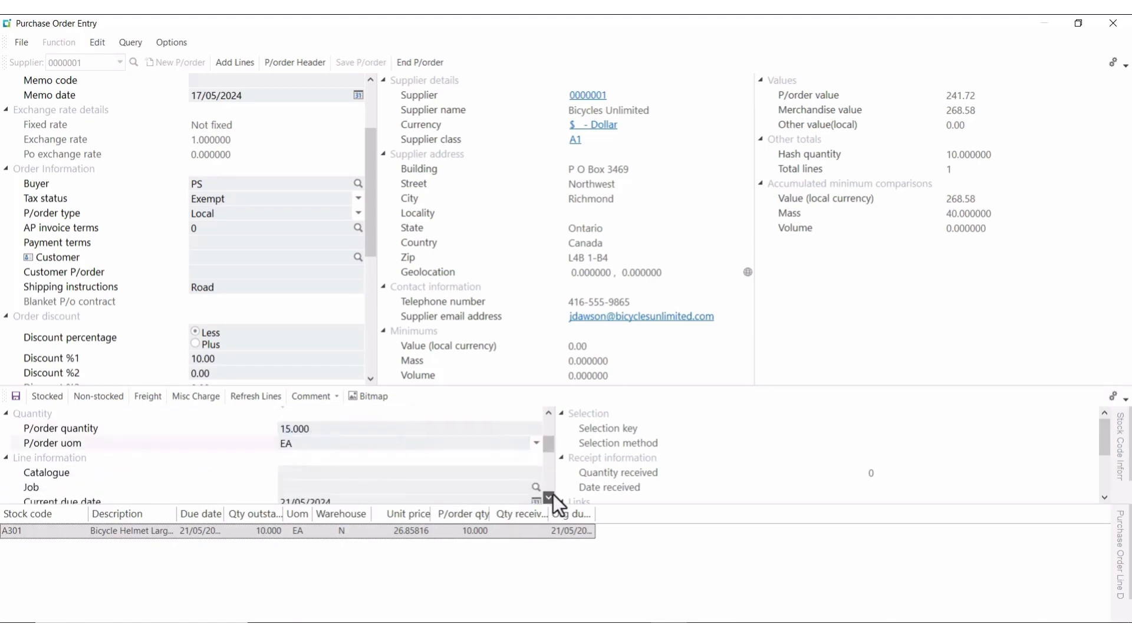
pyautogui.click(549, 497)
pyautogui.click(549, 497)
pyautogui.click(549, 497)
pyautogui.click(549, 497)
pyautogui.click(549, 497)
pyautogui.click(549, 497)
pyautogui.click(549, 497)
pyautogui.click(549, 497)
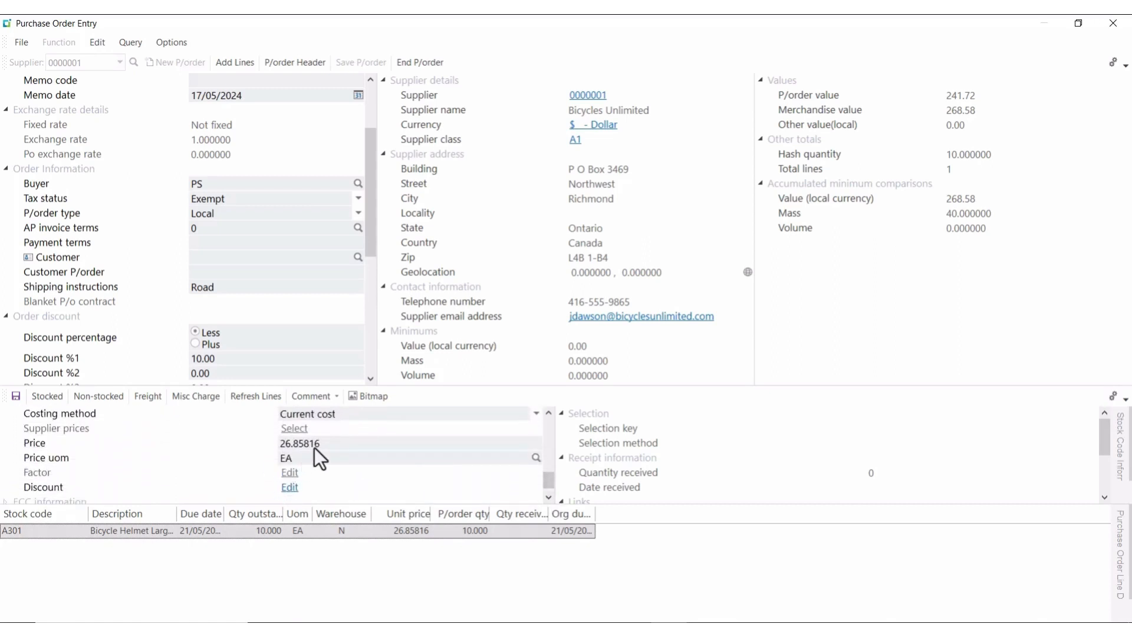
pyautogui.click(16, 396)
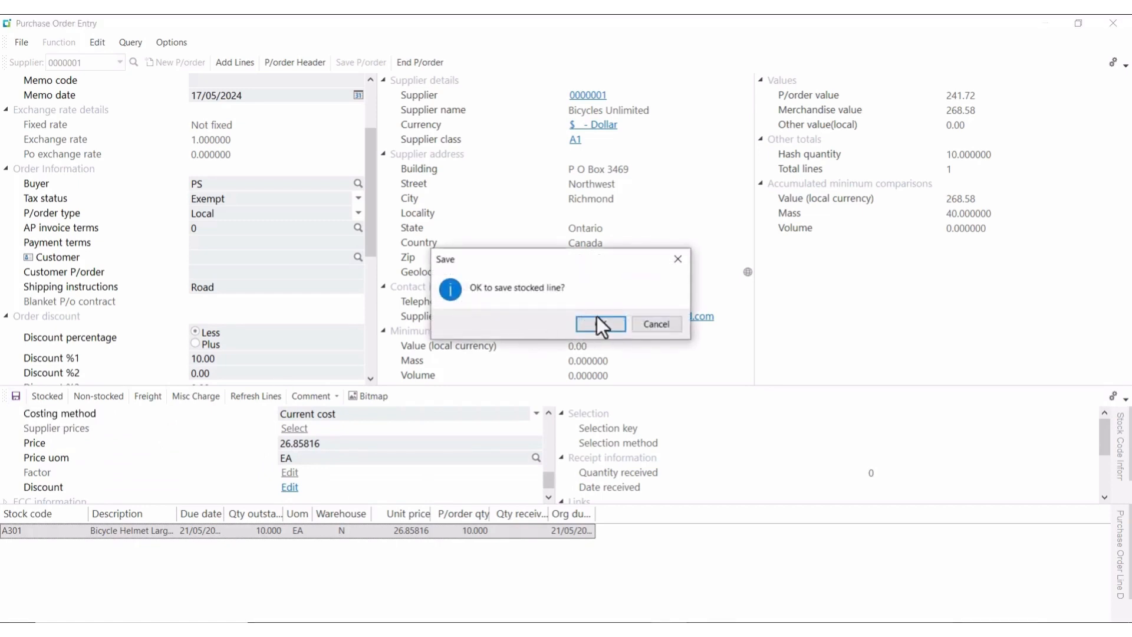
pyautogui.click(600, 323)
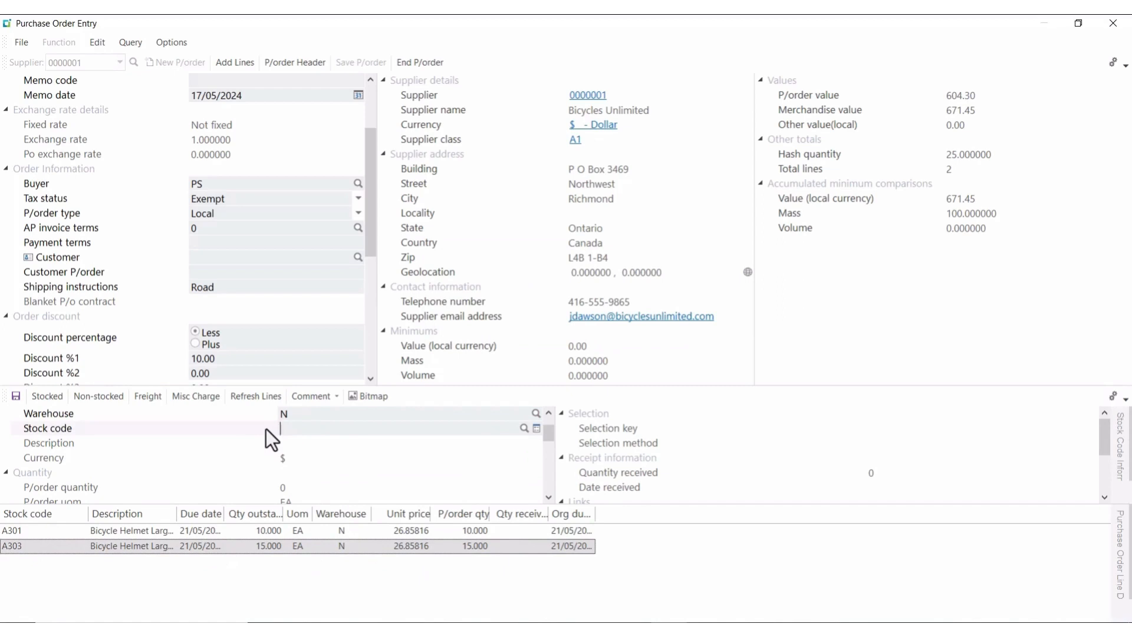
# - Write and save the free format comment "Please ensure that the goods are bubbled wrapped and secure" for the order
pyautogui.click(312, 402)
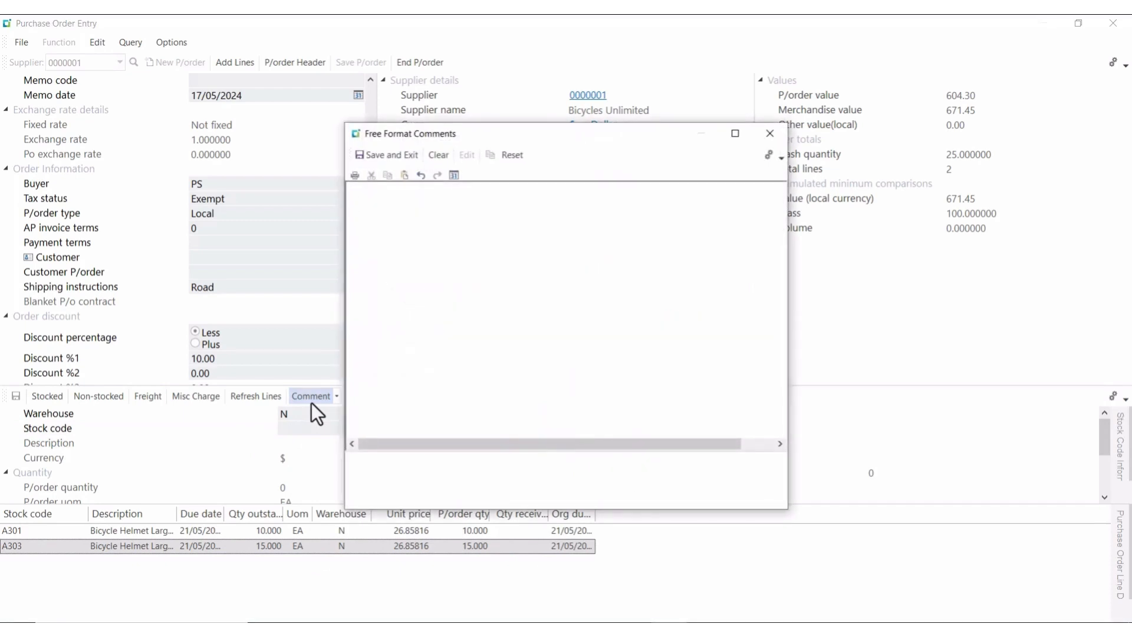
pyautogui.write('Please ensure that the ')
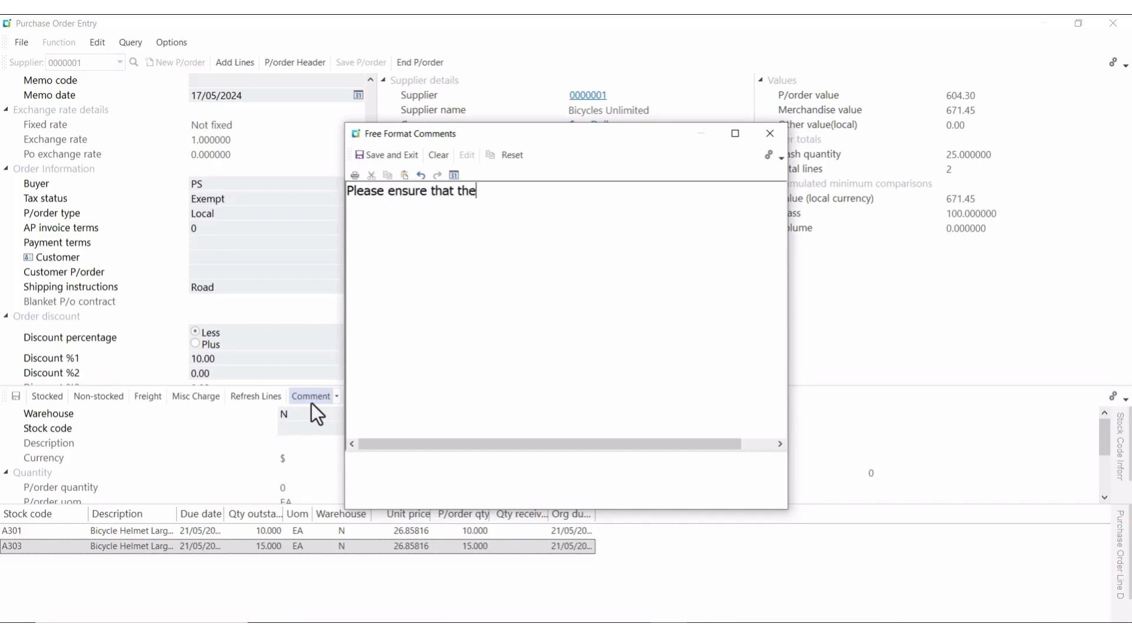
pyautogui.write('goods are bubbled')
pyautogui.press('BackSpace')
pyautogui.write('wra pped and secure')
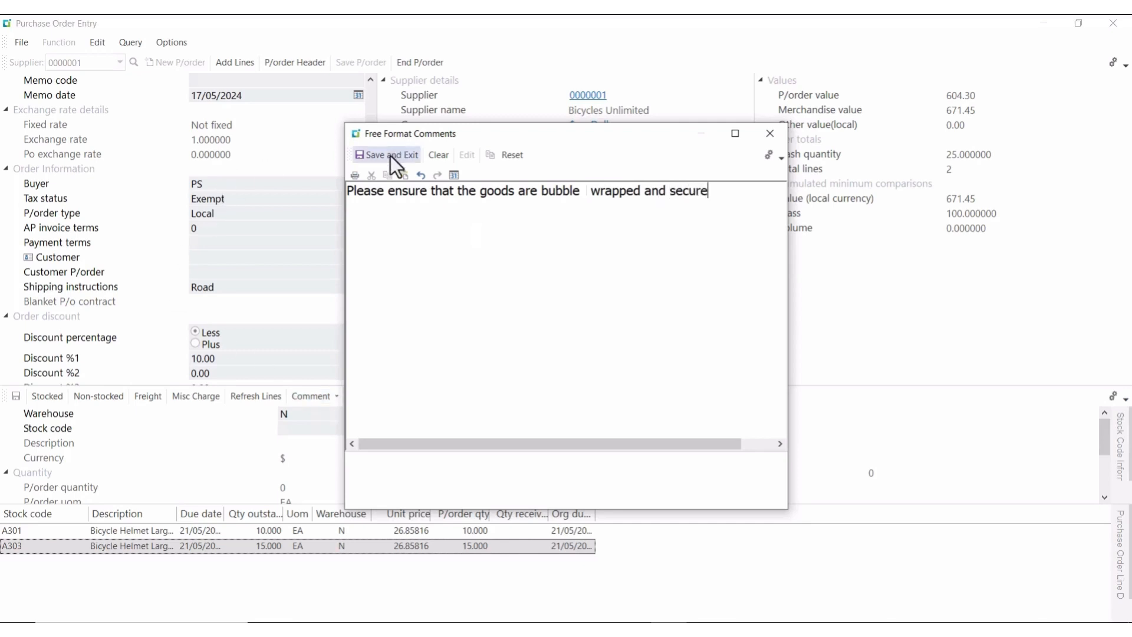
pyautogui.click(390, 156)
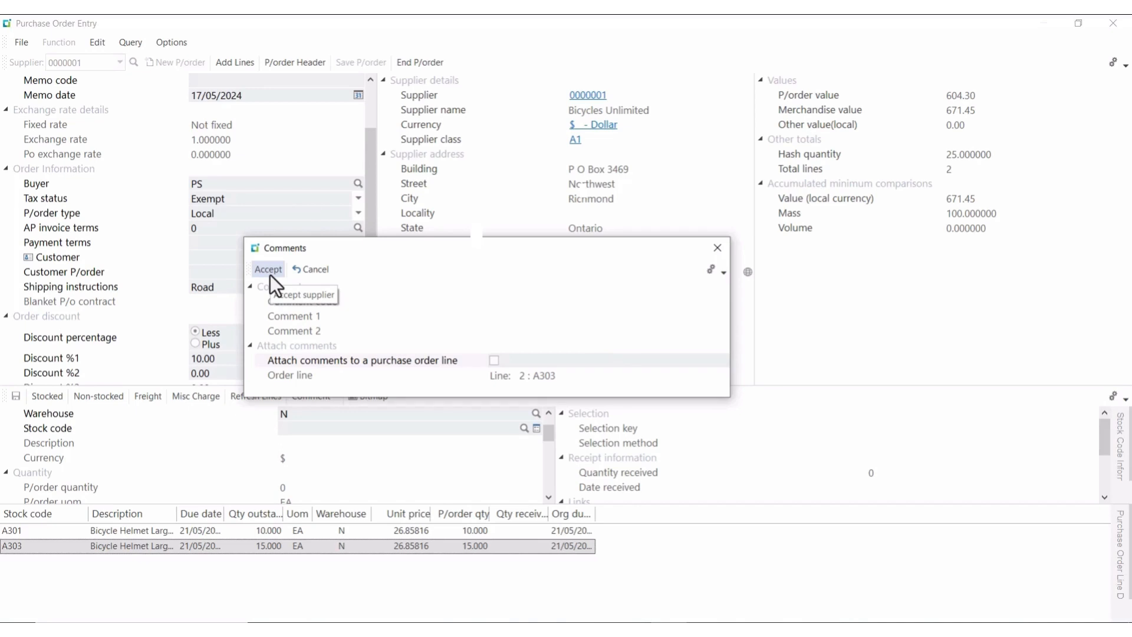
# - Attach the comment to purchase order line 1 : A301 and accept it
pyautogui.click(494, 361)
pyautogui.click(724, 376)
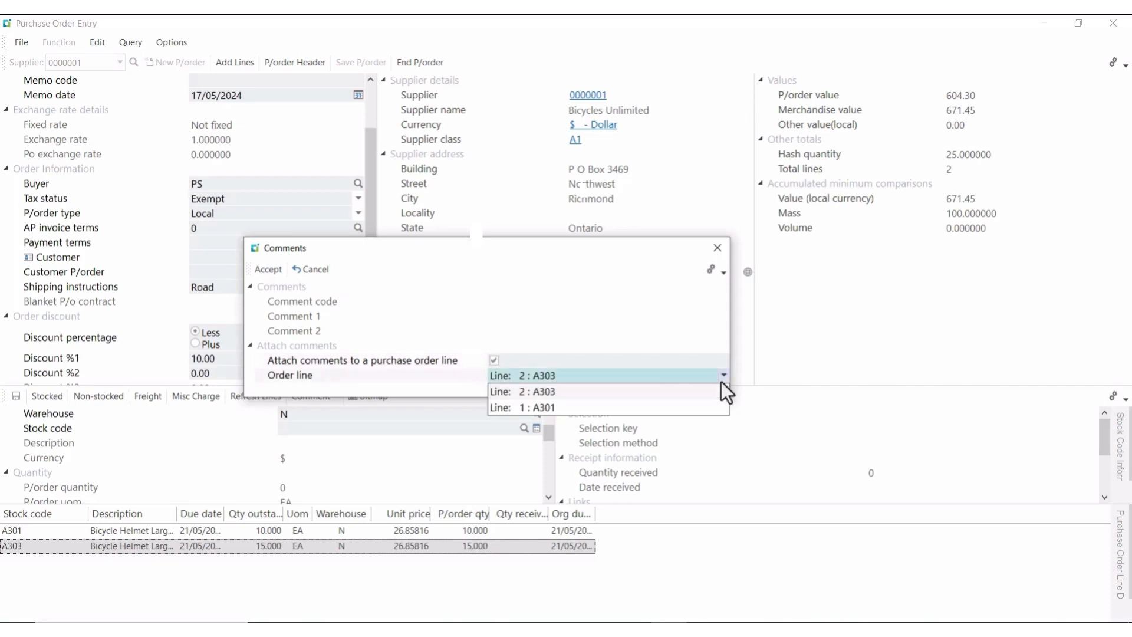
pyautogui.click(545, 409)
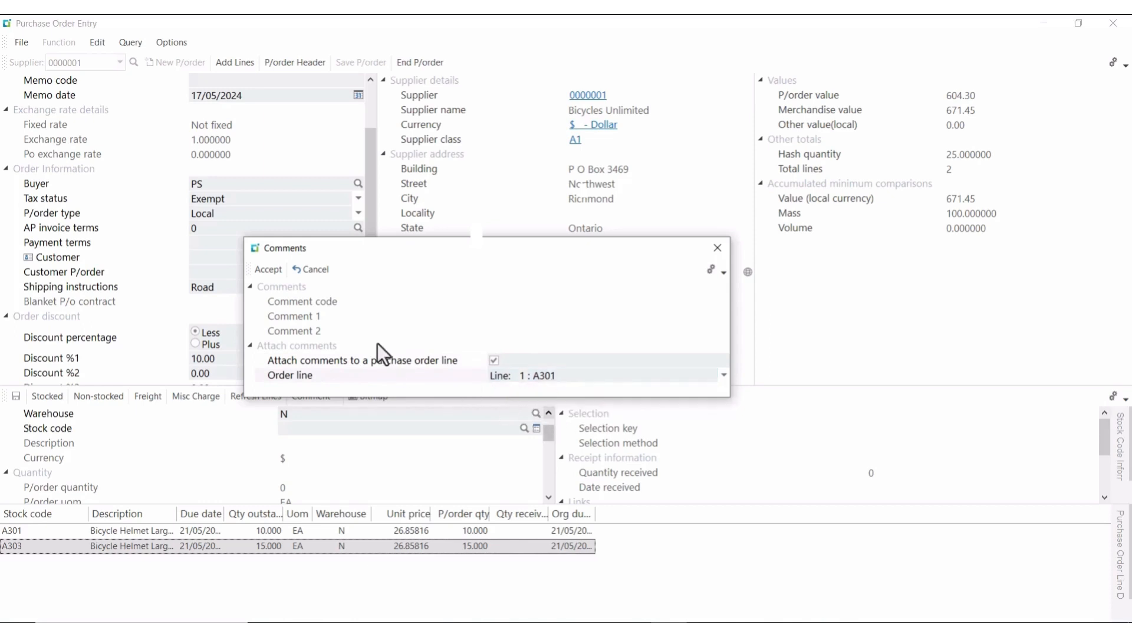
pyautogui.click(262, 273)
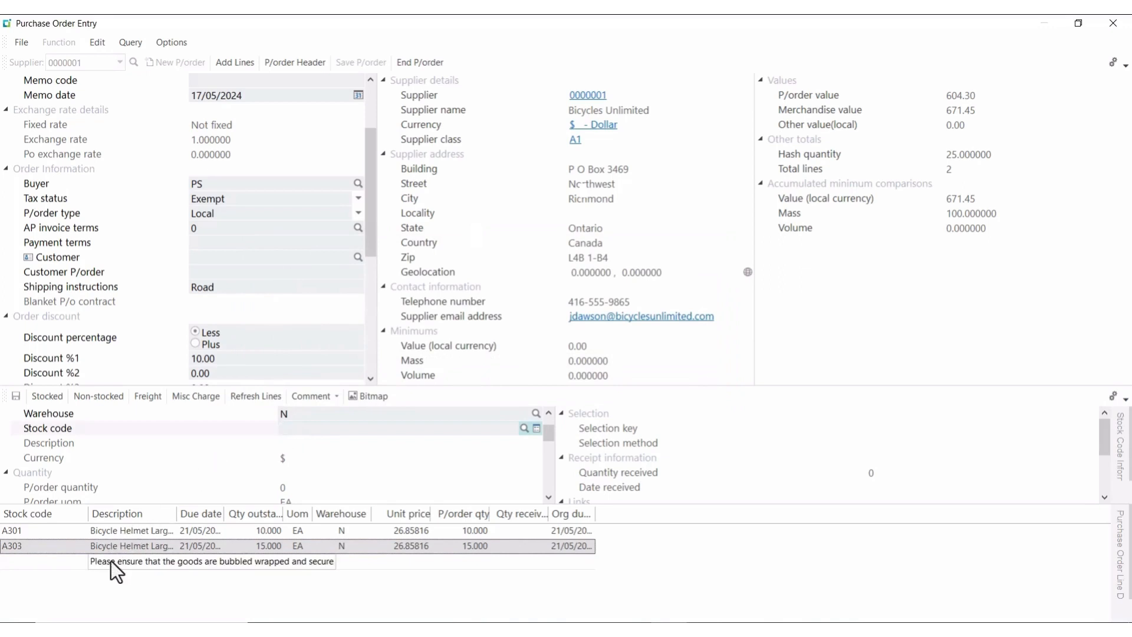
# - End the Bicycles Unlimited order without printing it and close Purchase Order Entry along with its totals summary
pyautogui.click(434, 63)
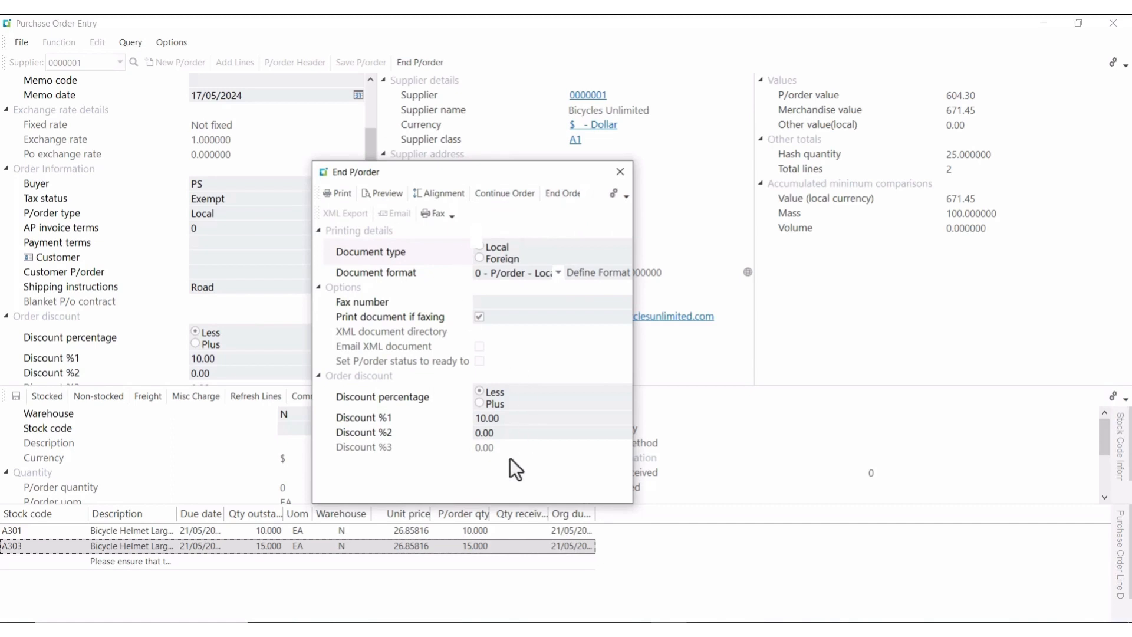
pyautogui.click(561, 193)
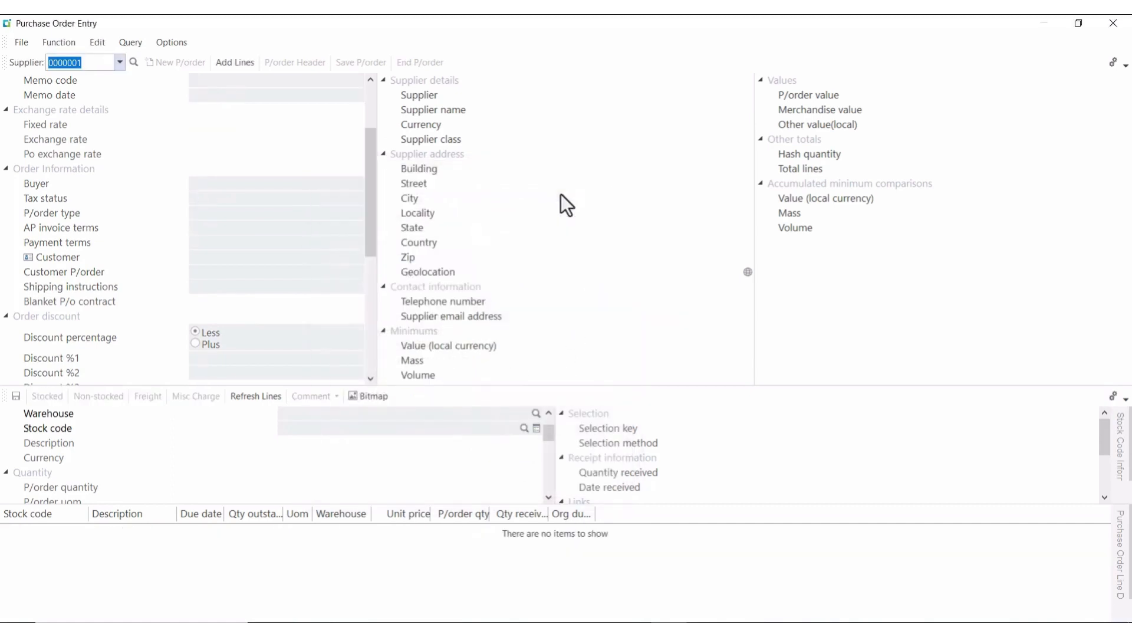
pyautogui.click(1113, 23)
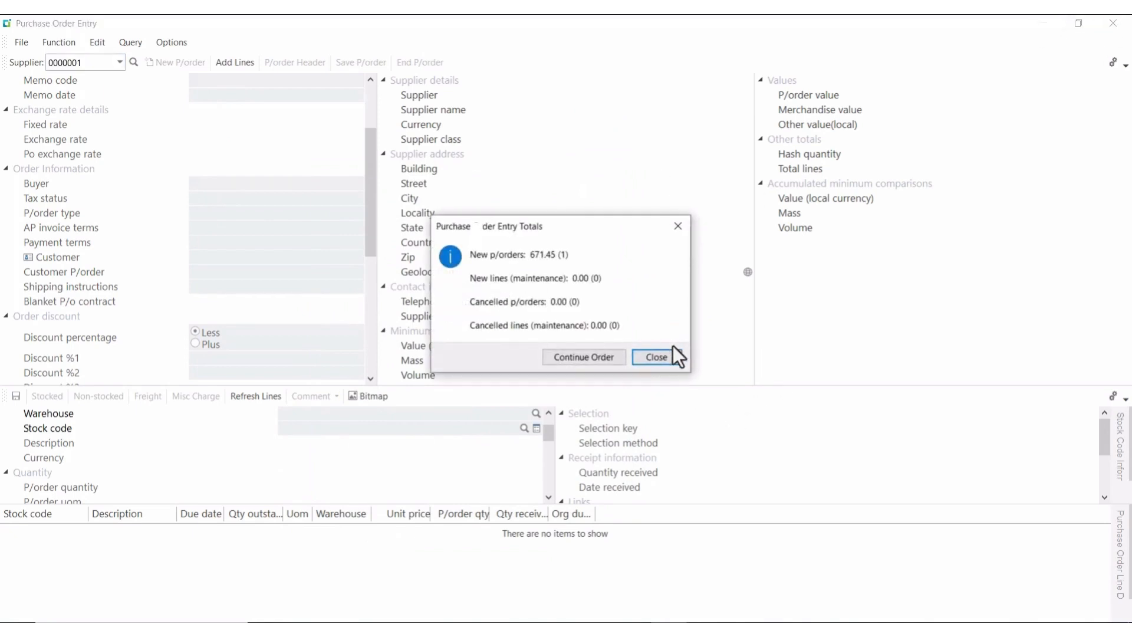
pyautogui.click(659, 360)
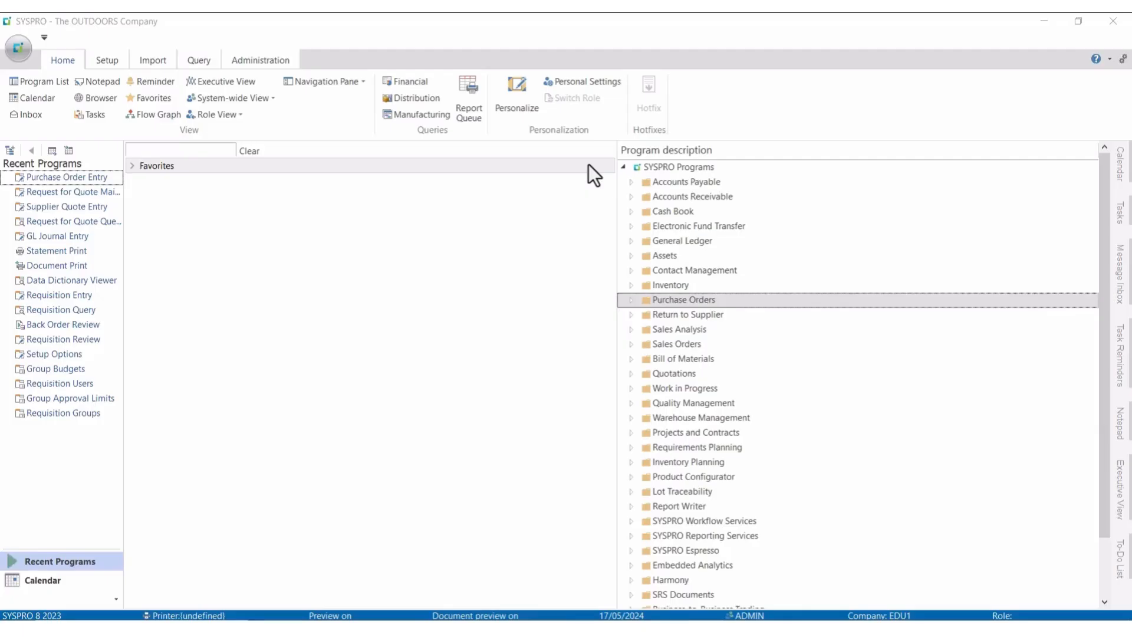
# - Open the Purchase Order Entry program from the Purchase Order Processing group under Purchase Orders
pyautogui.click(630, 300)
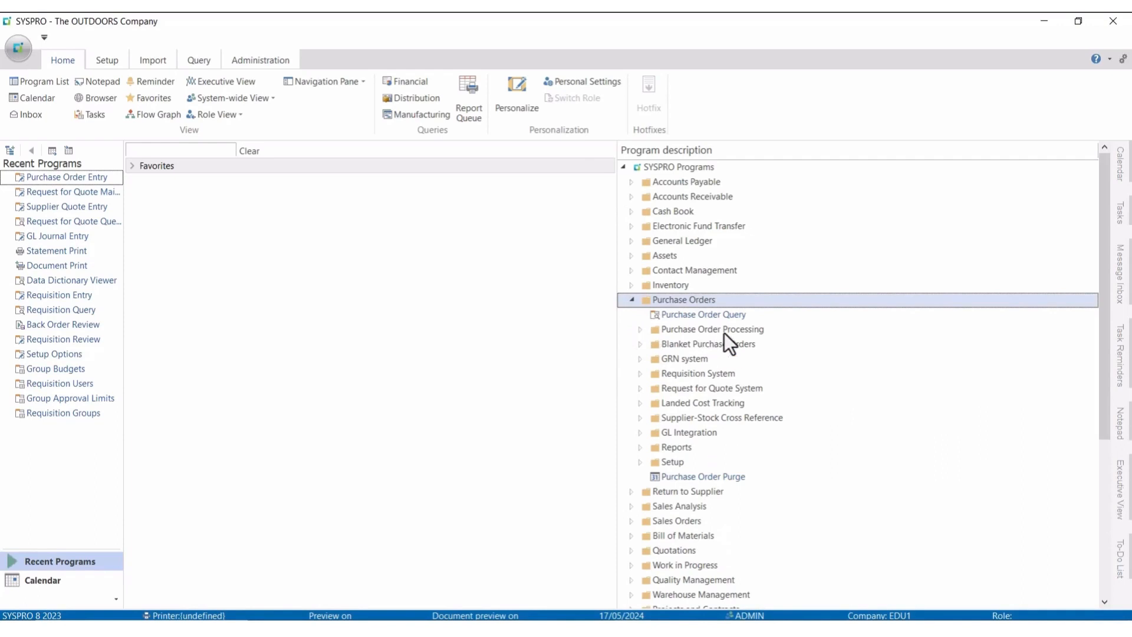
pyautogui.click(640, 329)
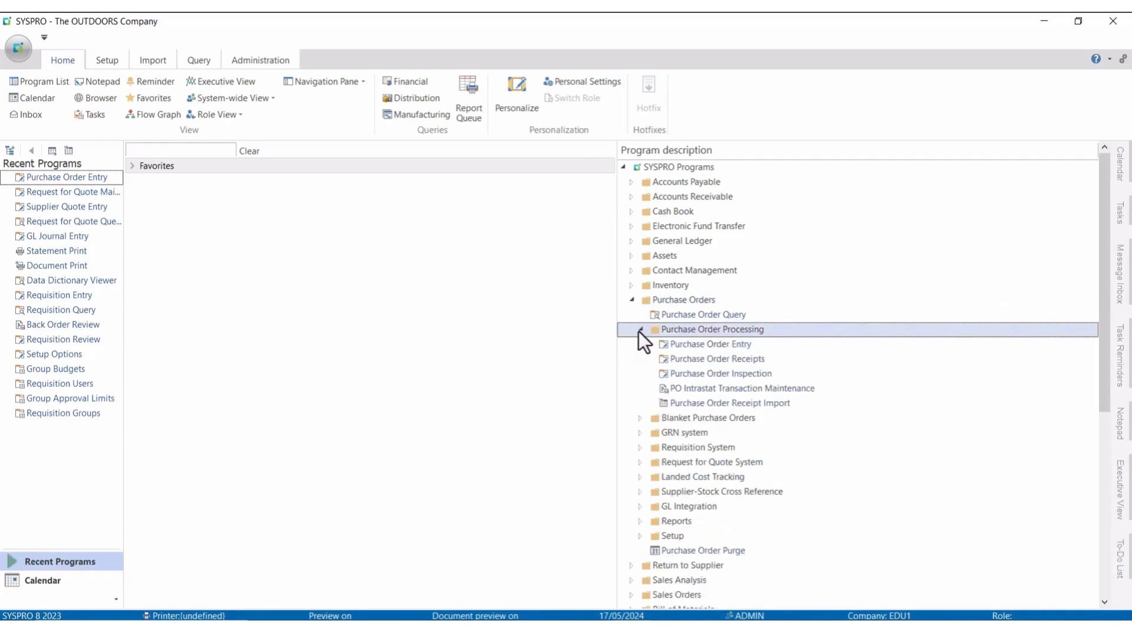
pyautogui.doubleClick(685, 347)
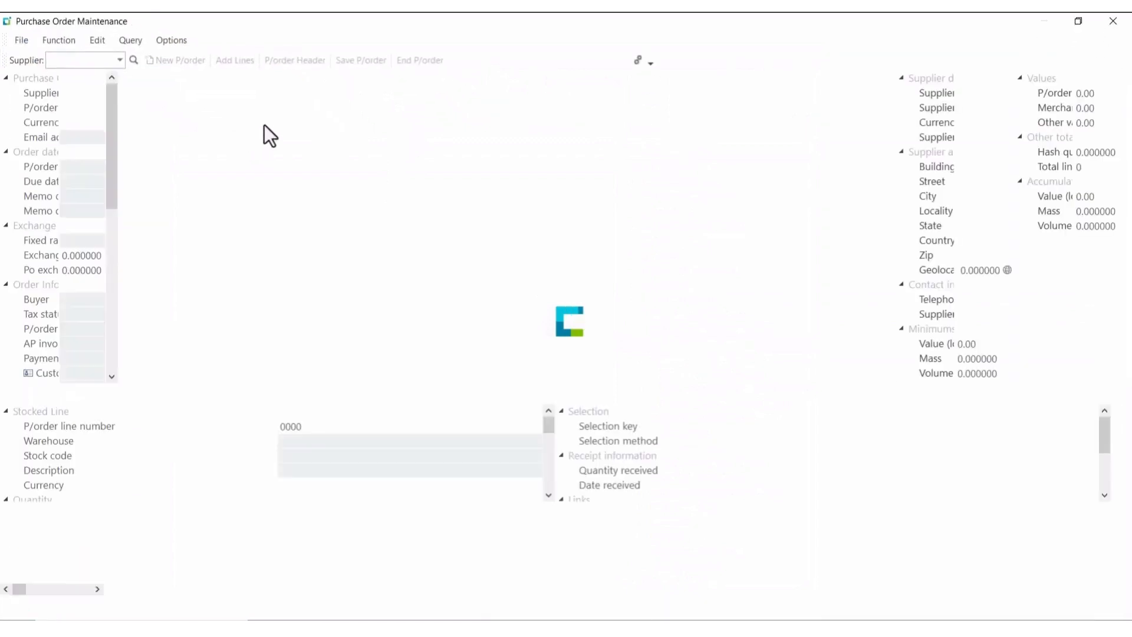
# - Start a purchase order for supplier 4, Bicycle Accessories, and set its due date to 22/05/2024
pyautogui.click(69, 55)
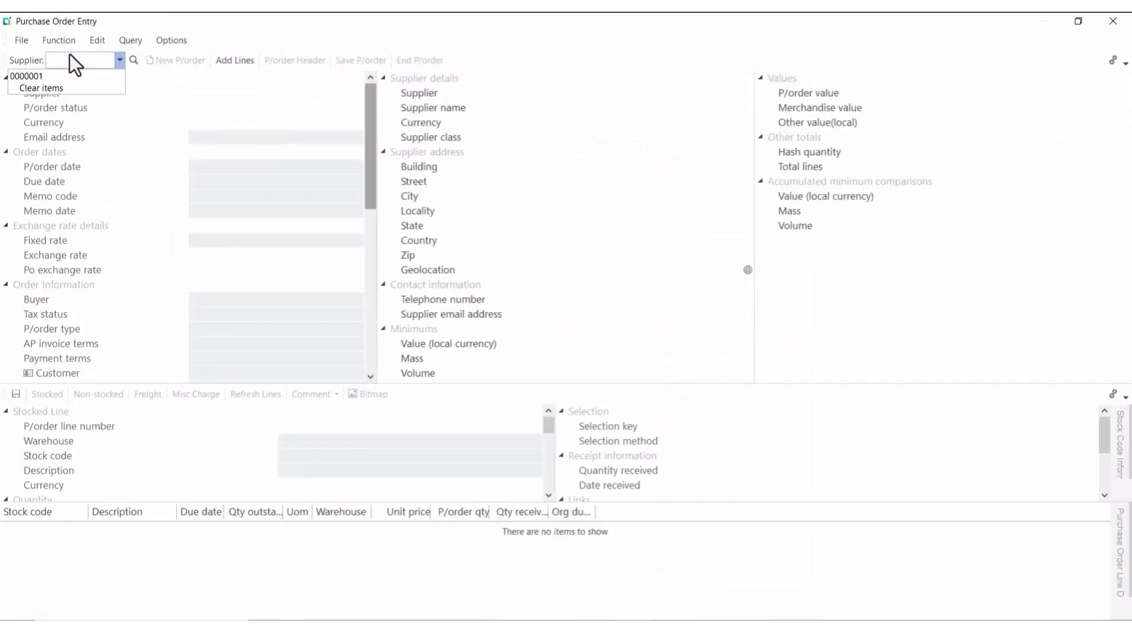
pyautogui.write('4')
pyautogui.press('Return')
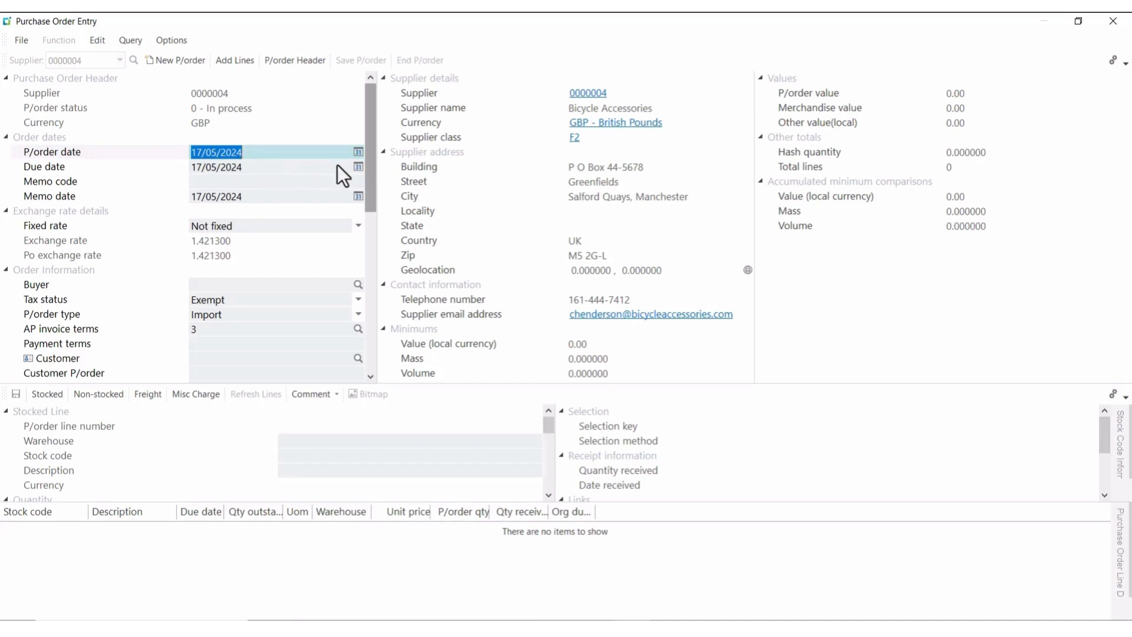
pyautogui.click(358, 167)
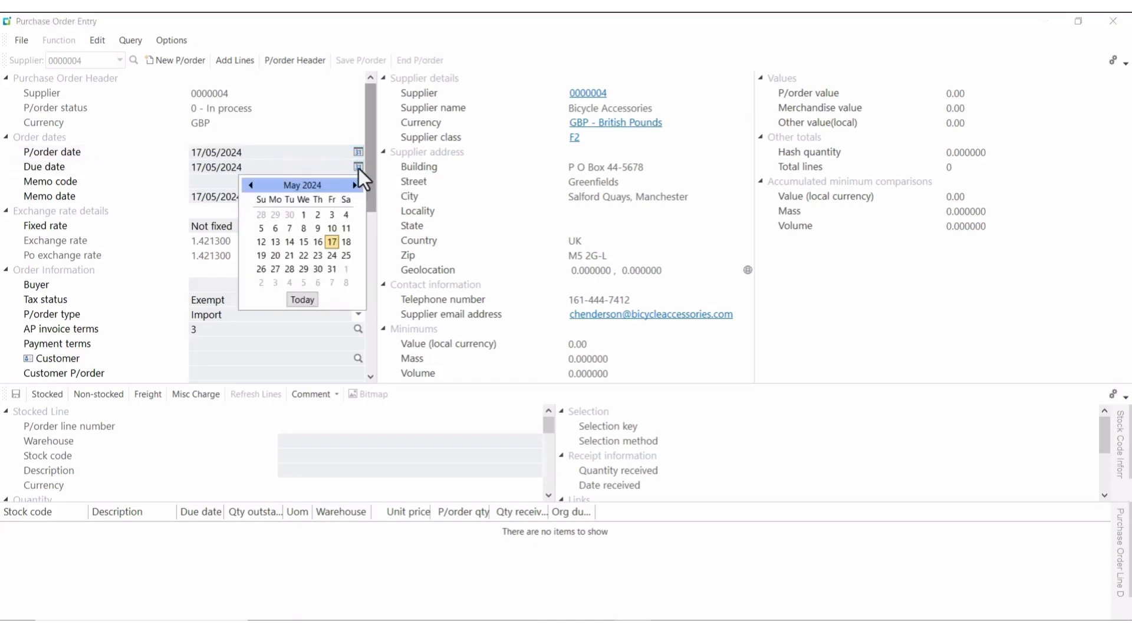
pyautogui.click(303, 258)
# - Try the Fixed option for the order's exchange rate and return it to Not fixed
pyautogui.click(45, 227)
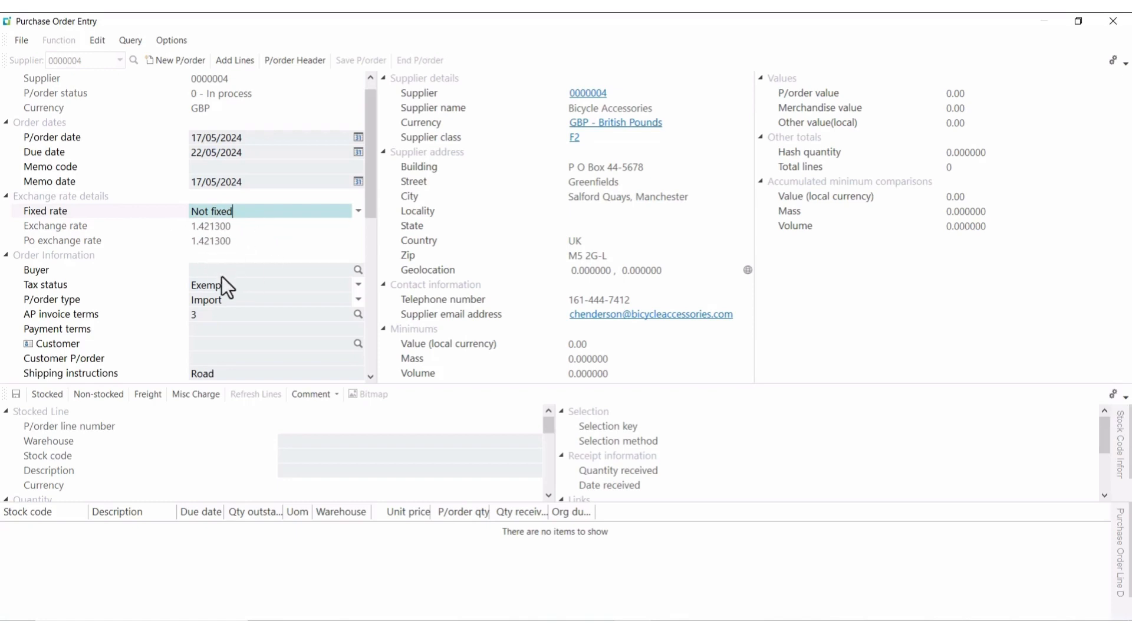
pyautogui.click(360, 214)
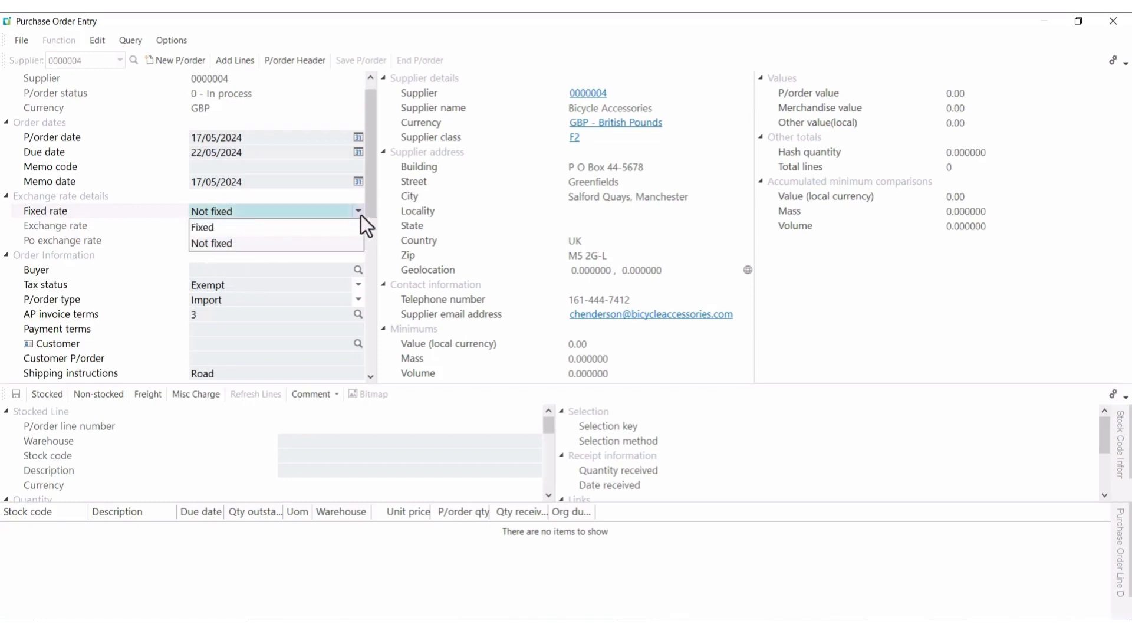
pyautogui.click(203, 227)
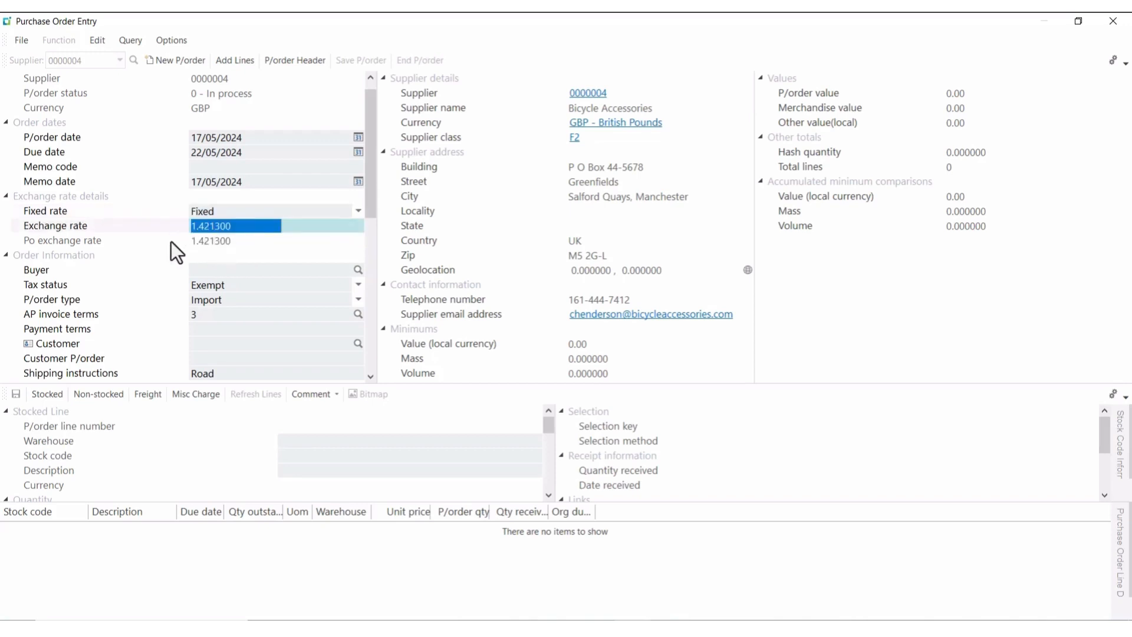
pyautogui.click(358, 214)
pyautogui.click(221, 241)
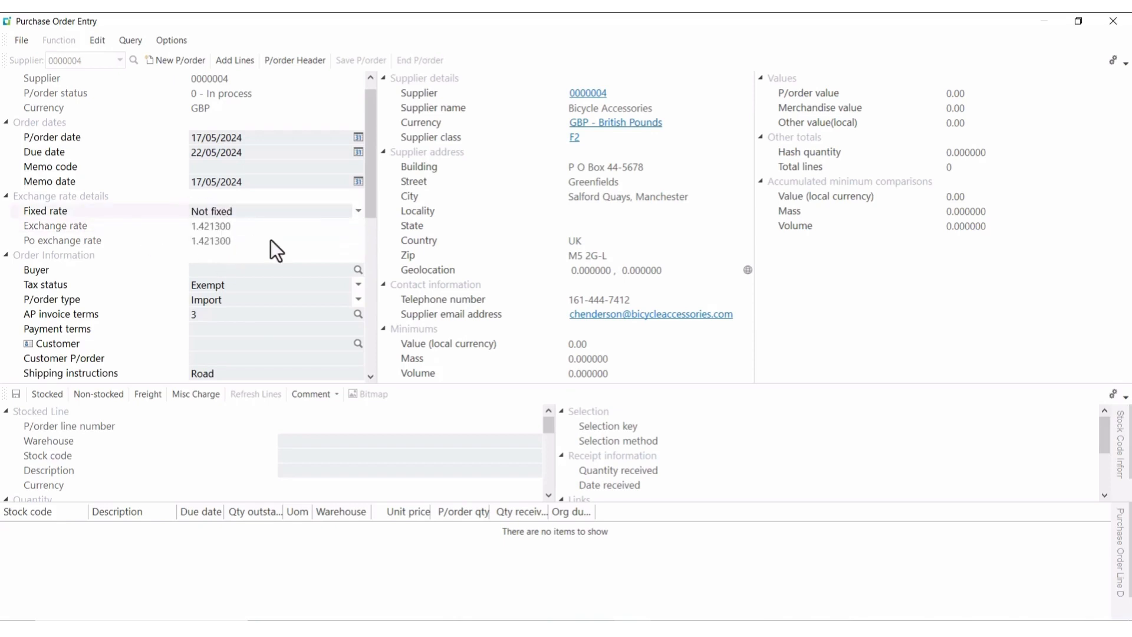
# - Start adding lines to the order and enter stock code A110 for the first stocked line
pyautogui.click(230, 66)
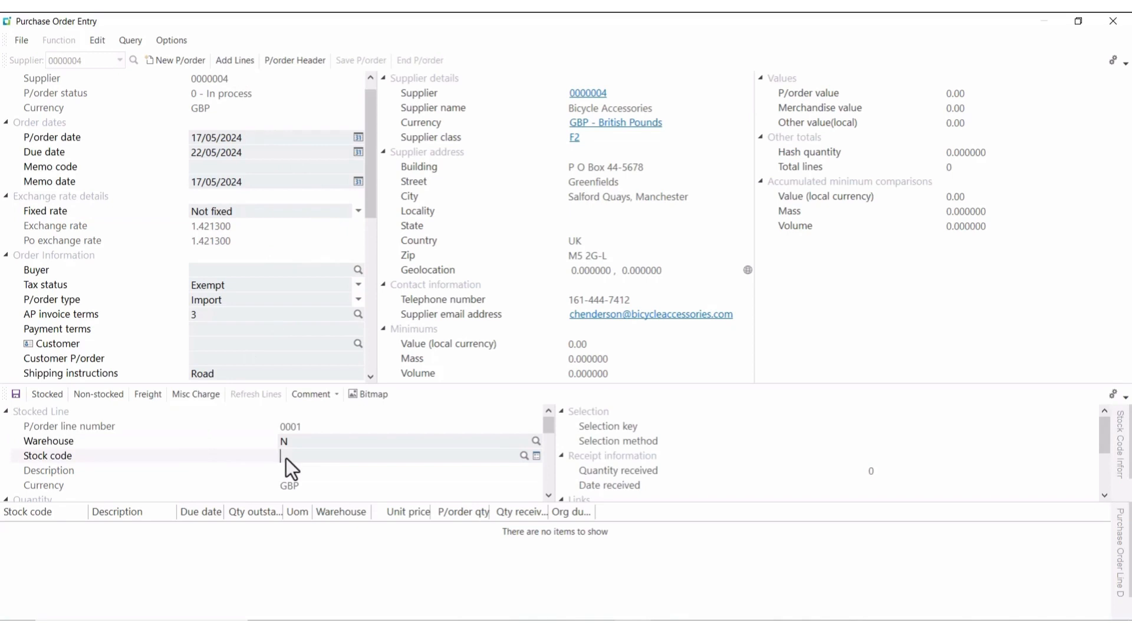
pyautogui.write('A110')
pyautogui.press('Tab')
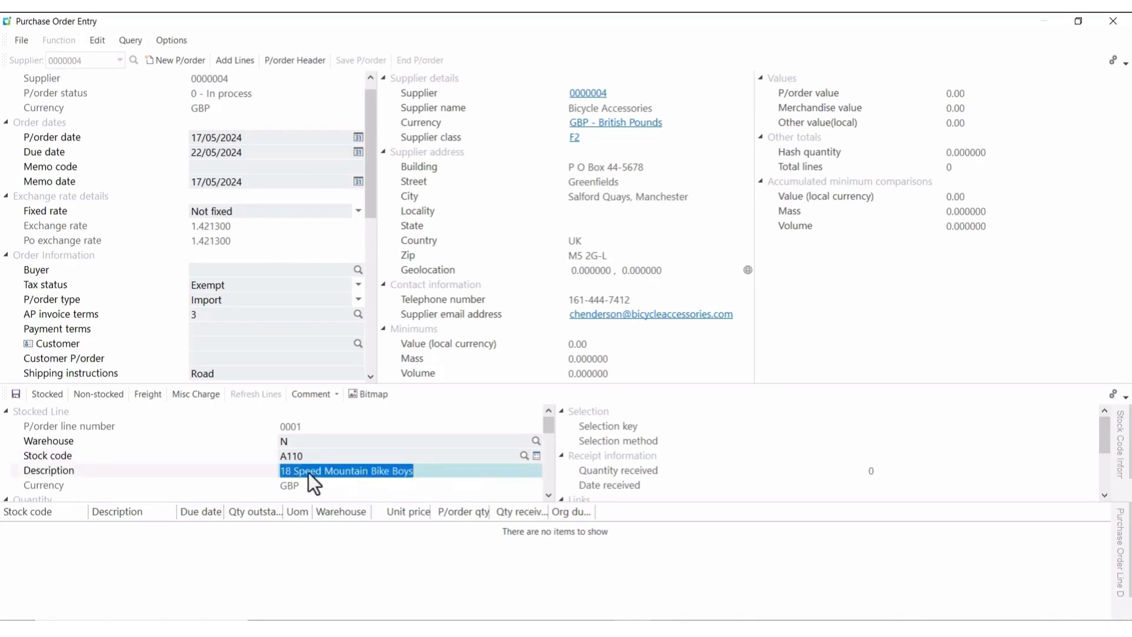
# - Set the purchase order quantity of the A110 line to 5
pyautogui.click(548, 495)
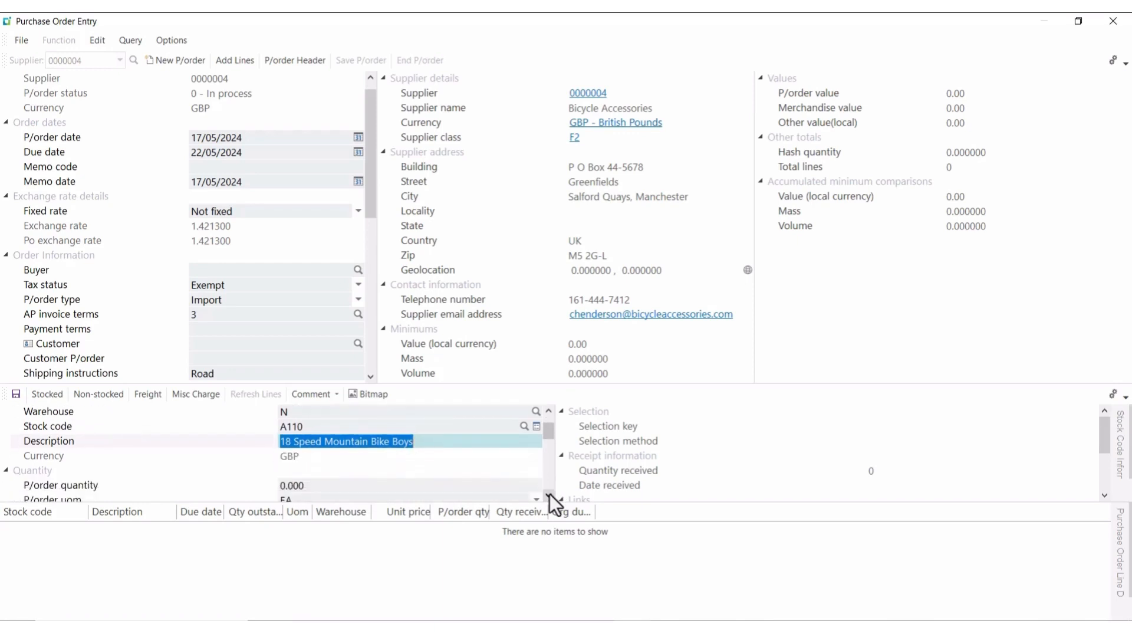
pyautogui.click(550, 494)
pyautogui.click(549, 494)
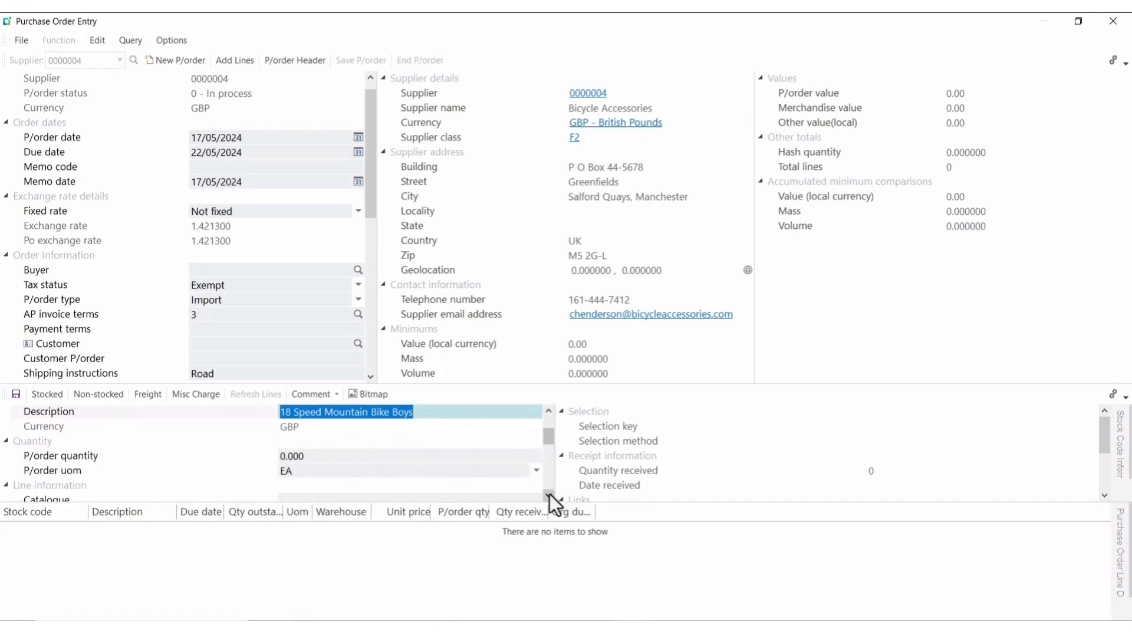
pyautogui.click(336, 455)
pyautogui.click(314, 455)
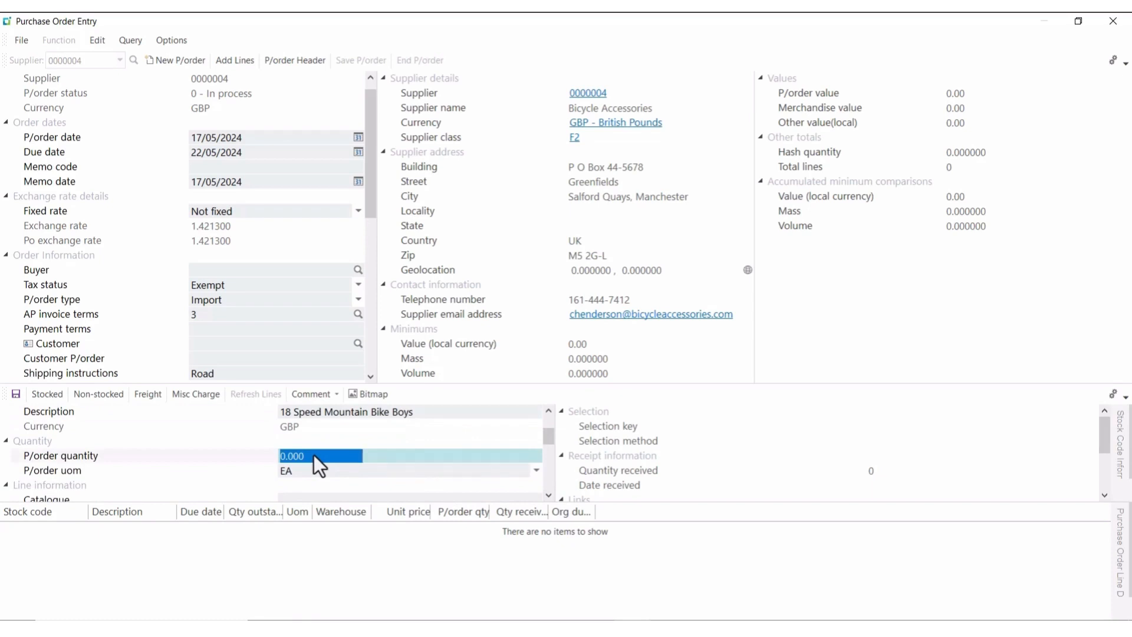
pyautogui.write('5')
pyautogui.press('Return')
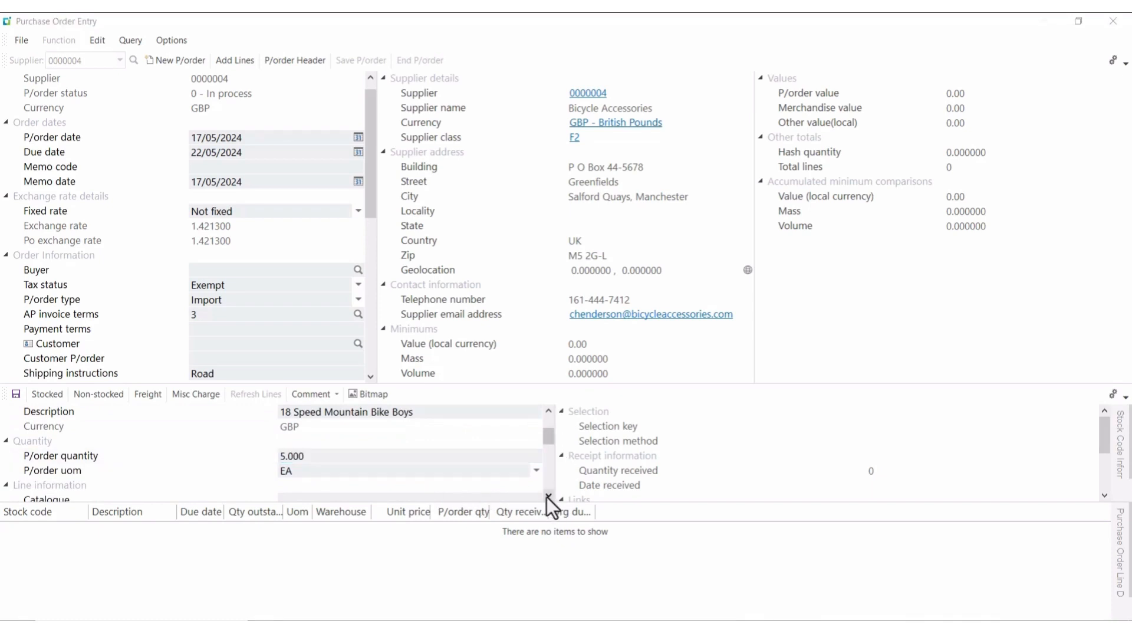
# - Set the price of the A110 line to 650 and save the stocked line to the order
pyautogui.click(547, 494)
pyautogui.moveTo(547, 494); pyautogui.dragTo(547, 494)
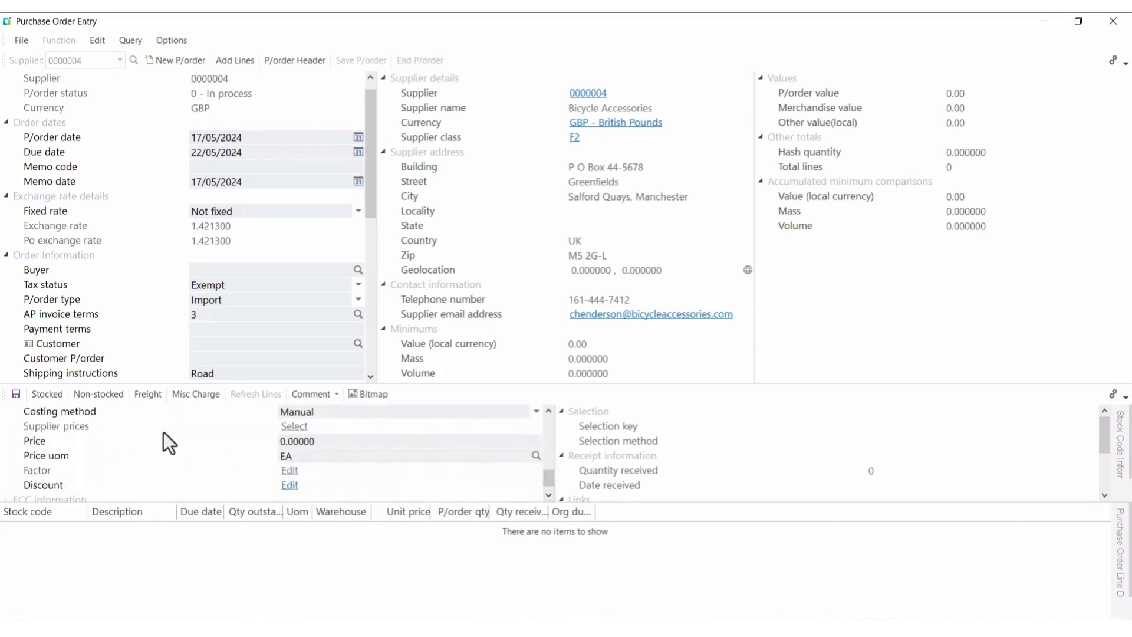
pyautogui.click(324, 444)
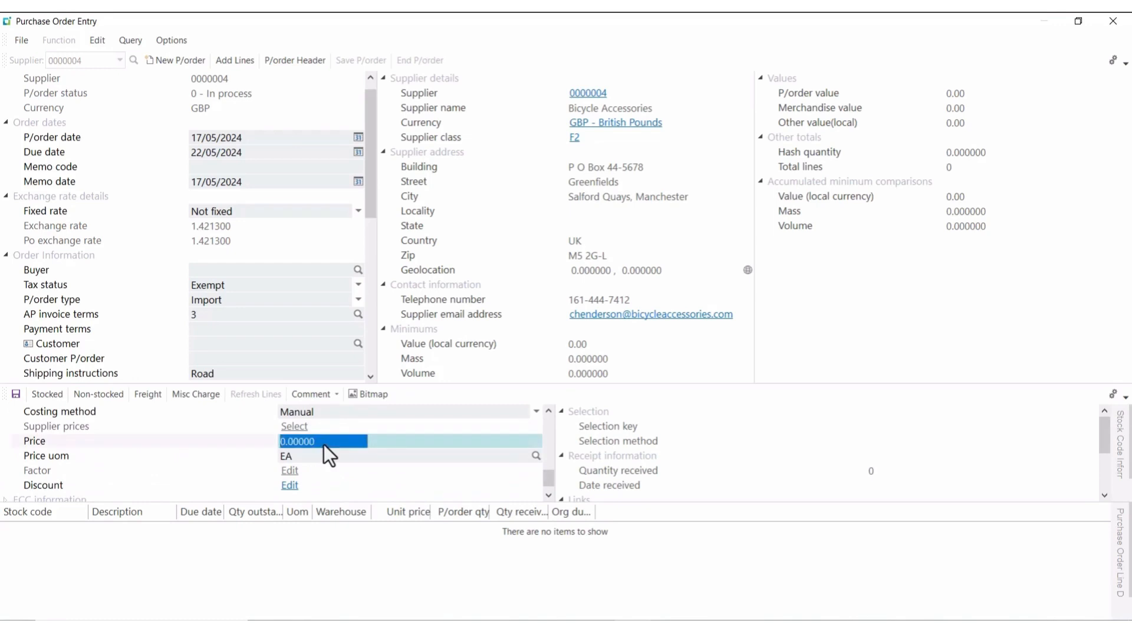
pyautogui.write('65')
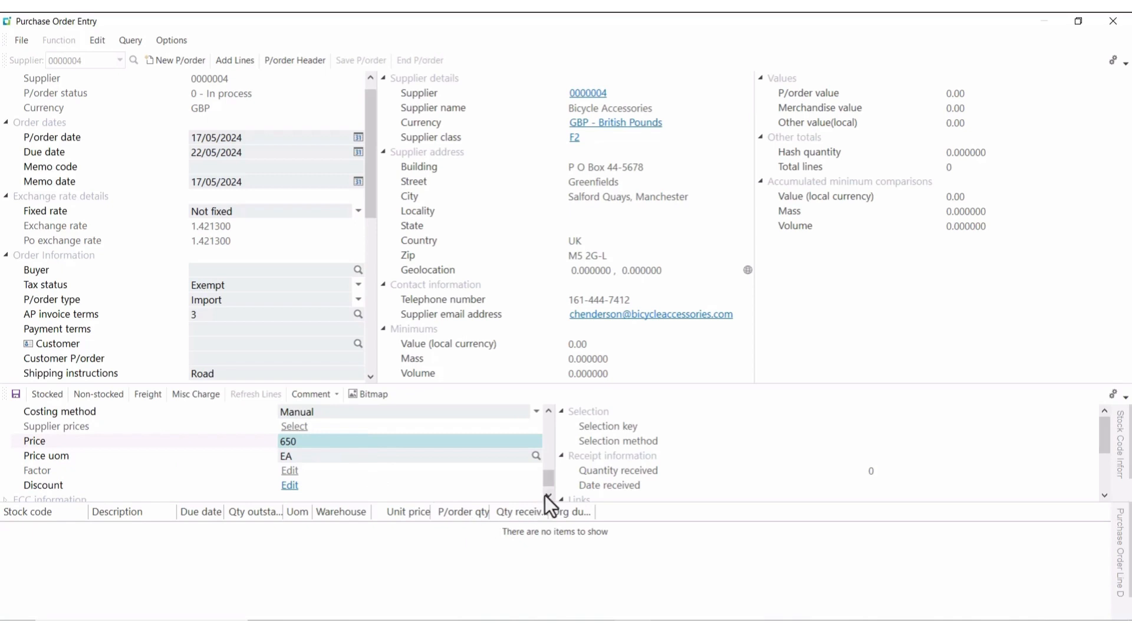
pyautogui.write('0')
pyautogui.click(15, 394)
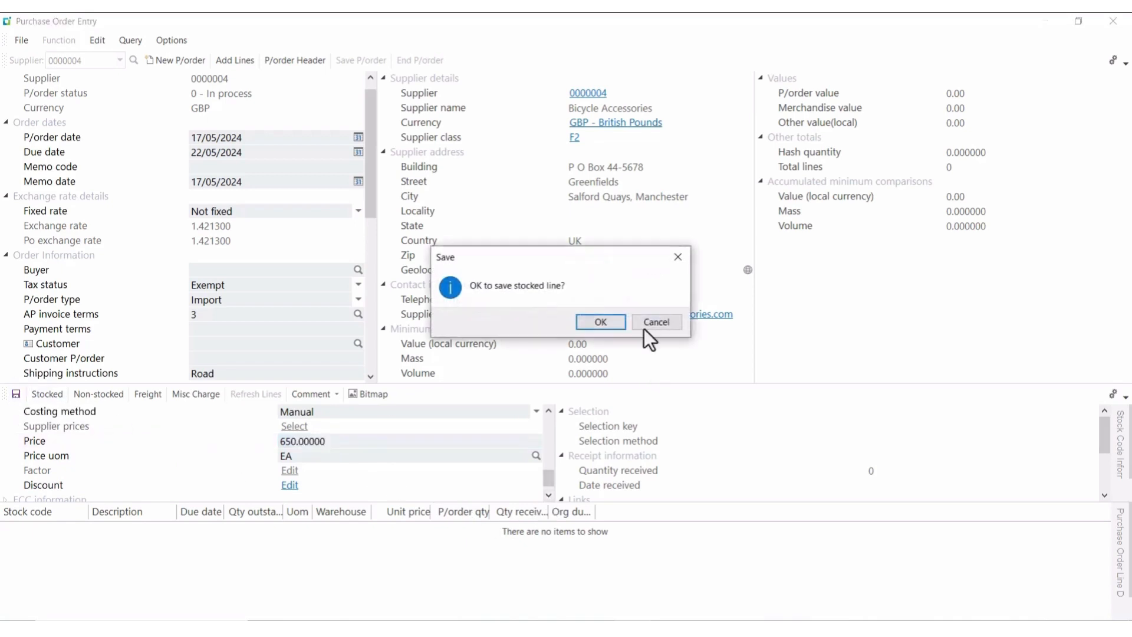
pyautogui.click(607, 320)
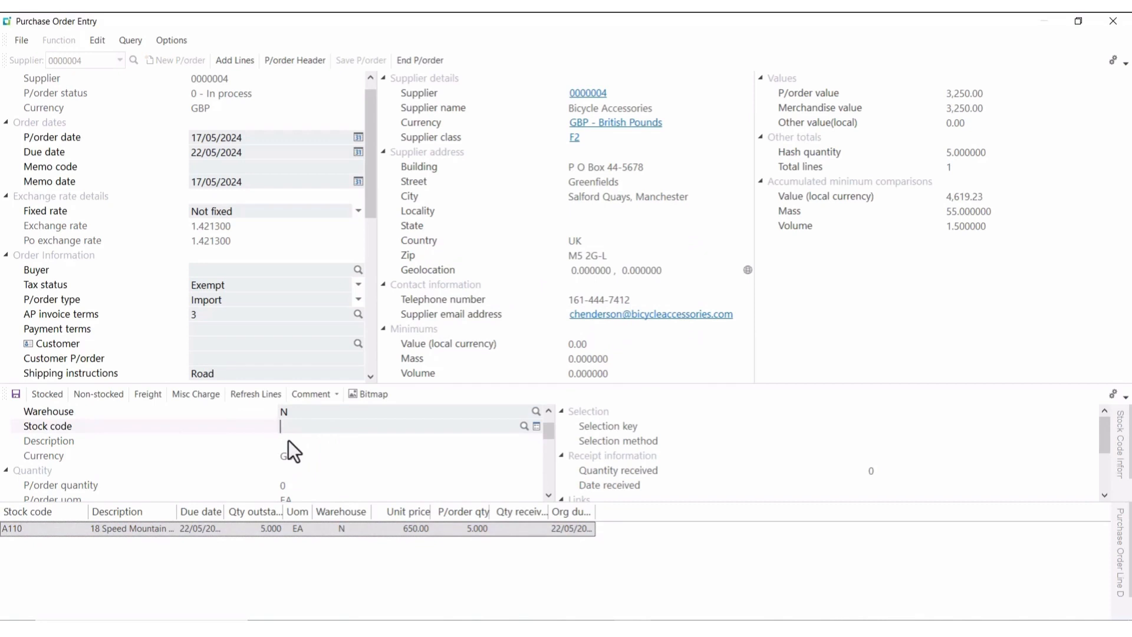
# - End the current import order, exit purchase order entry and close the entry totals
pyautogui.click(420, 61)
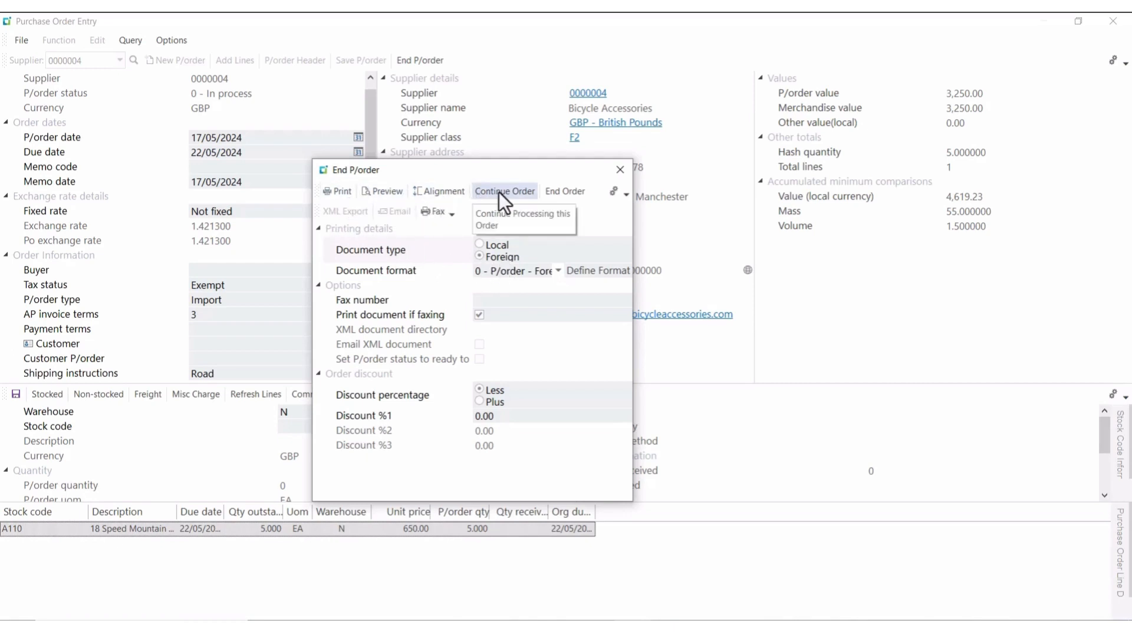
pyautogui.click(563, 192)
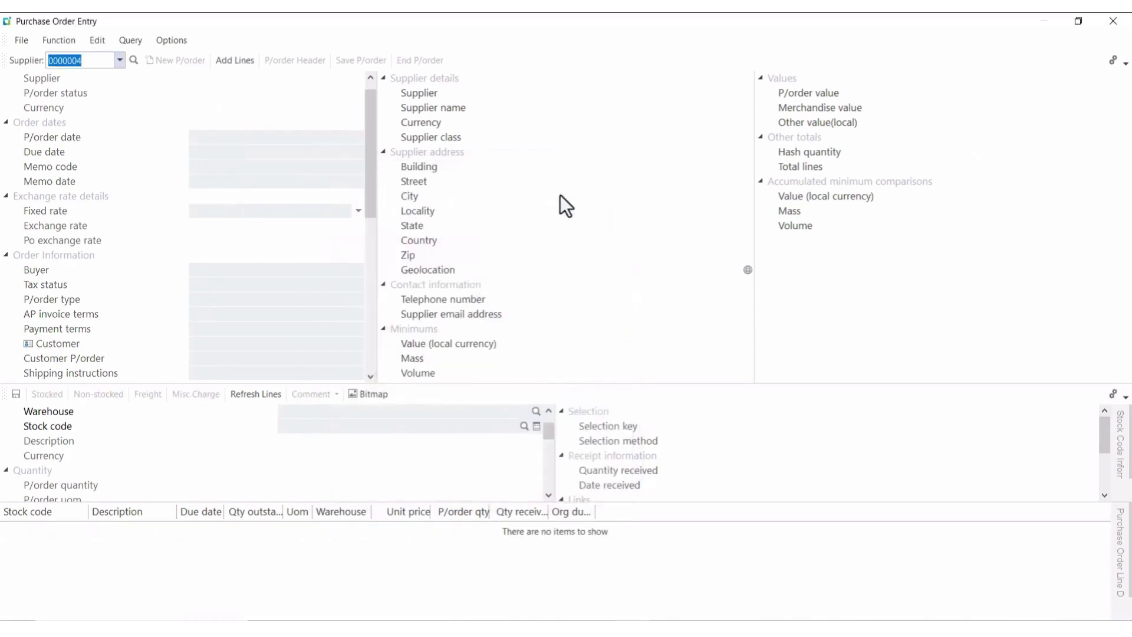
pyautogui.click(1116, 24)
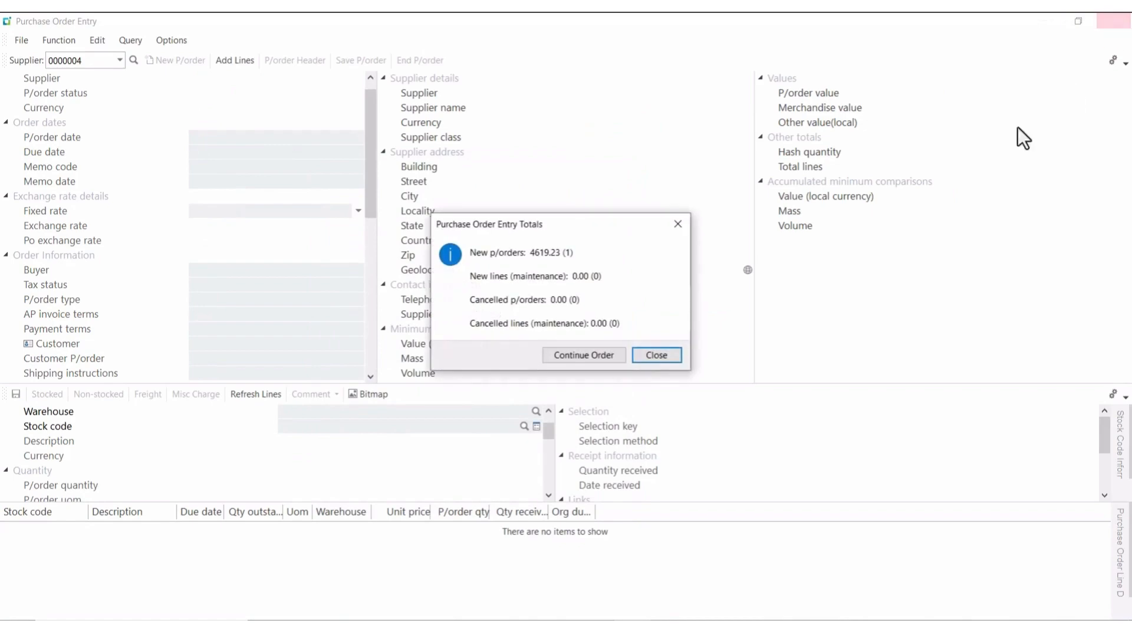
pyautogui.click(653, 356)
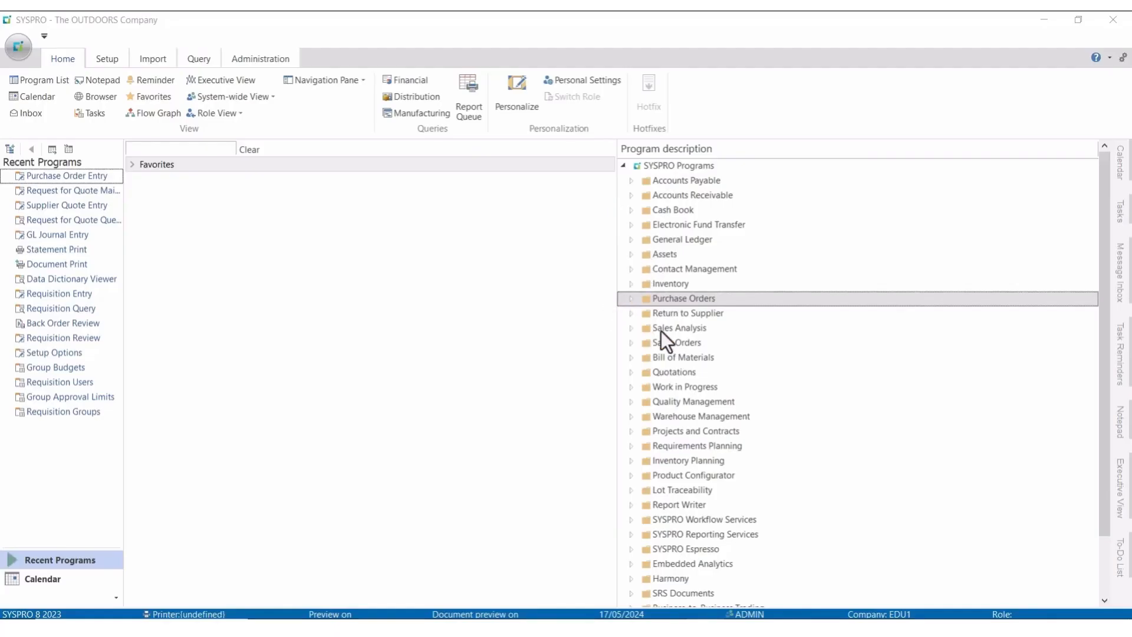
# - Open the Purchase Order Entry program from the Purchase Order Processing group under Purchase Orders
pyautogui.click(629, 303)
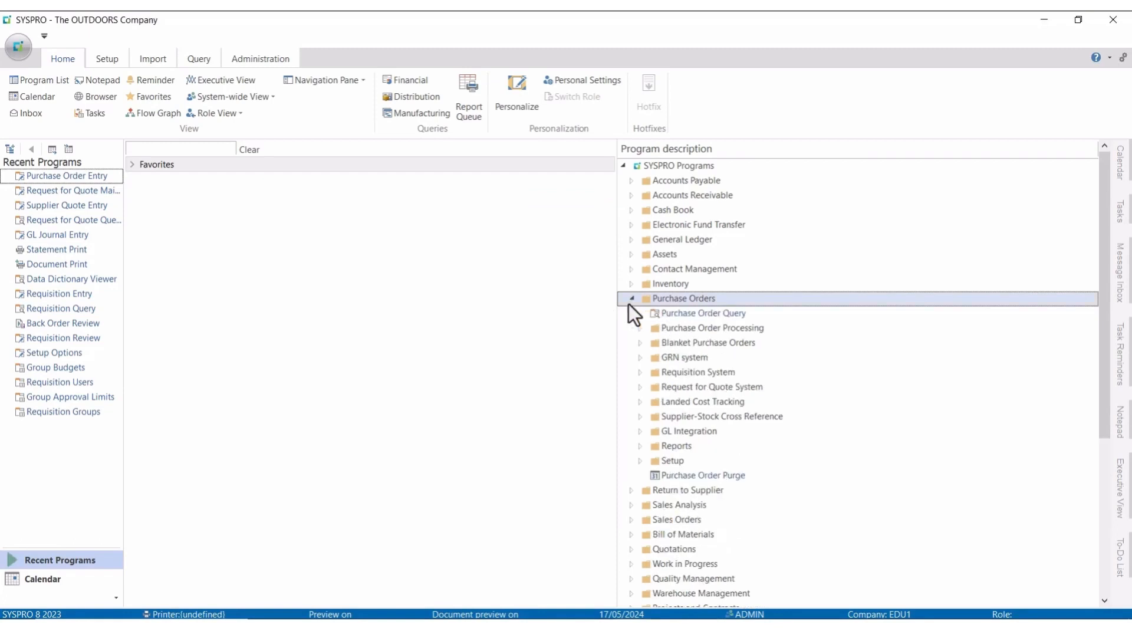
pyautogui.click(639, 329)
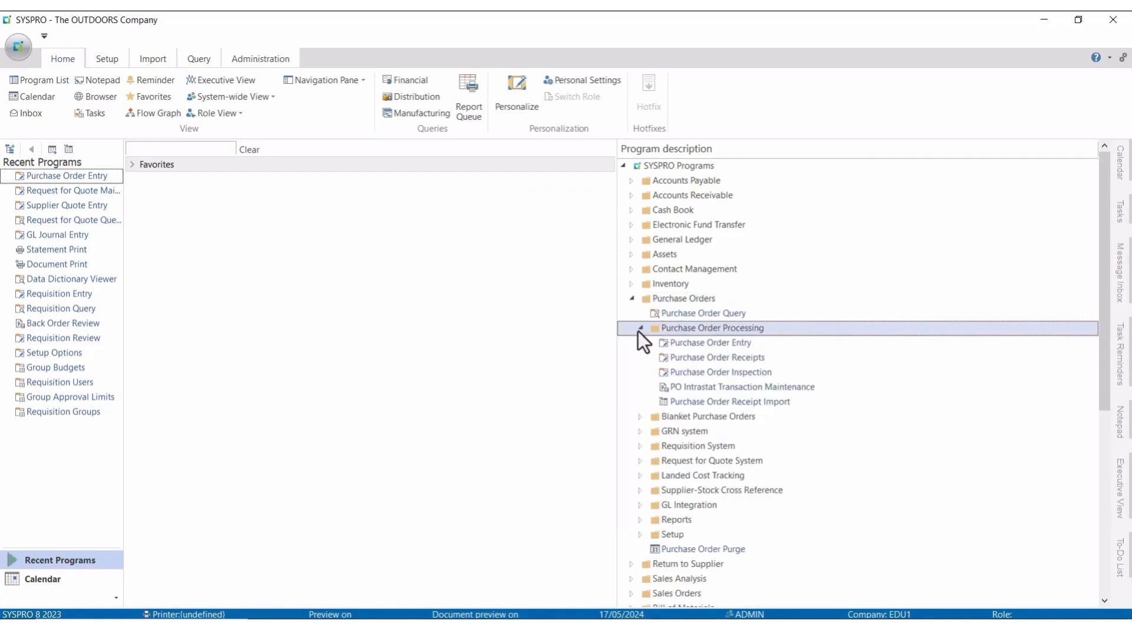
pyautogui.doubleClick(684, 347)
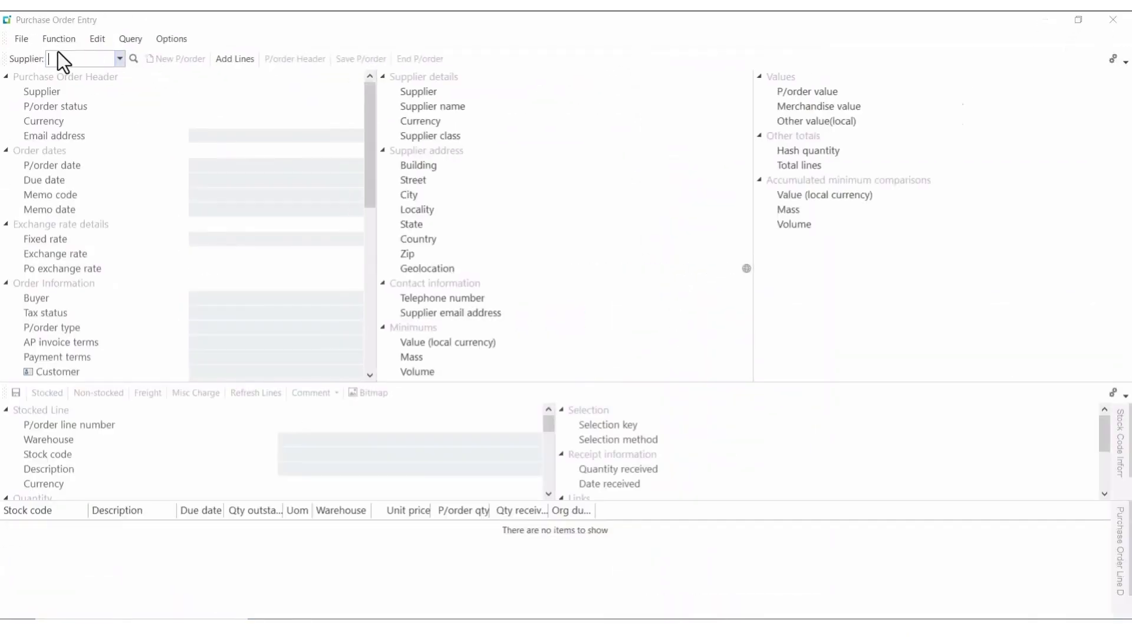
# - Start a new purchase order for supplier Bicycle Accessories and set its due date to 23/05/2024
pyautogui.click(58, 51)
pyautogui.click(52, 76)
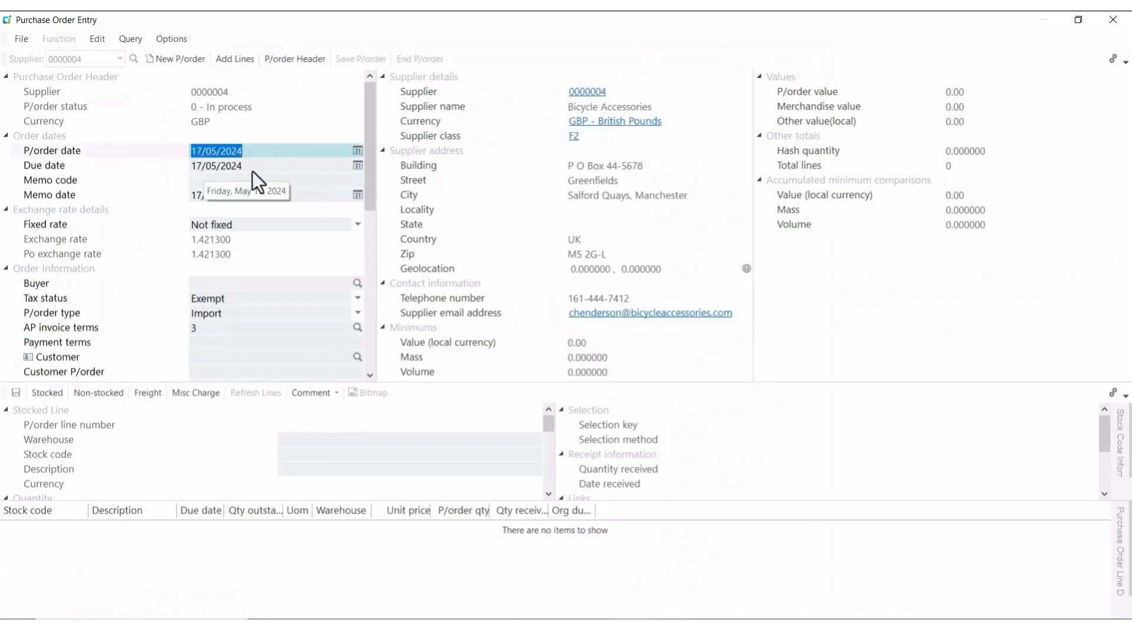
pyautogui.click(357, 165)
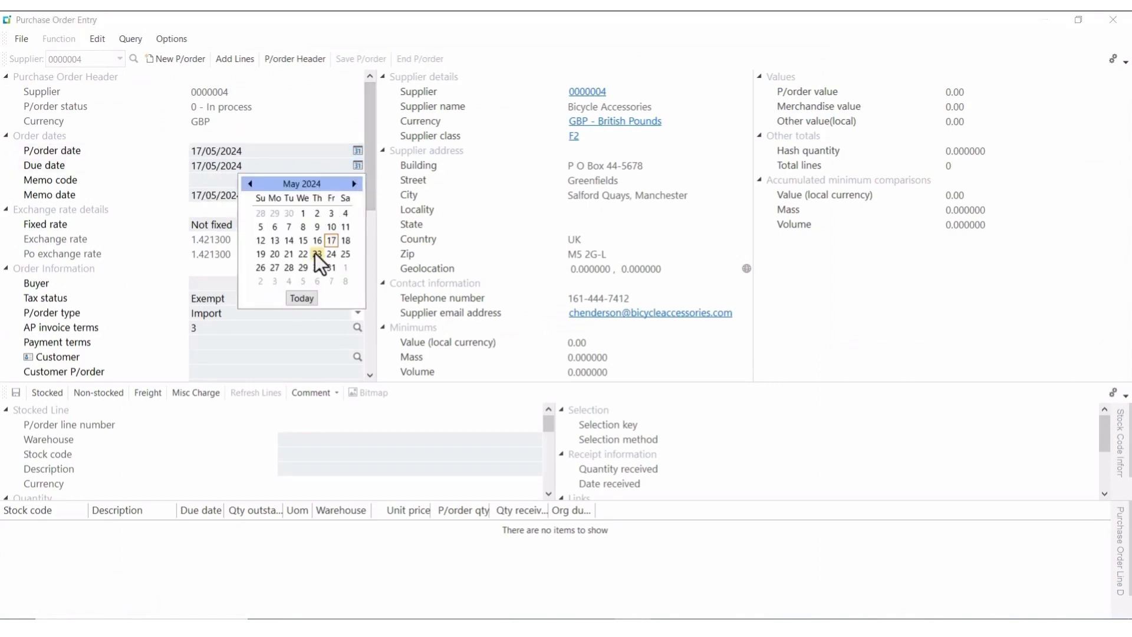
pyautogui.click(315, 253)
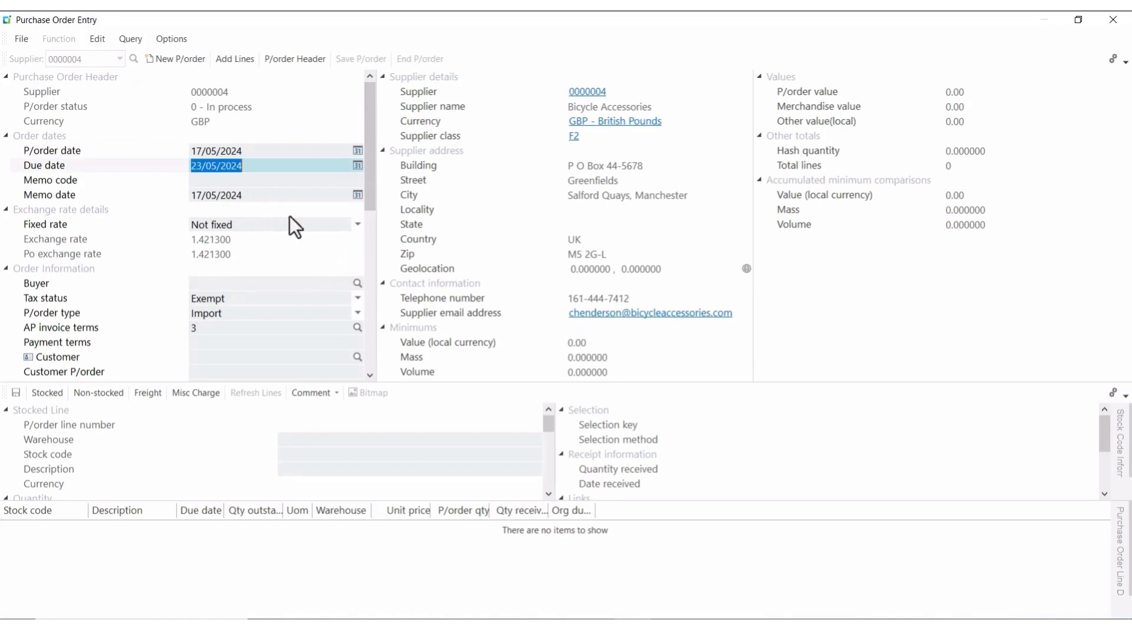
# - Enter JD as the buyer in the order information of the purchase order header
pyautogui.click(370, 375)
pyautogui.click(369, 375)
pyautogui.click(370, 375)
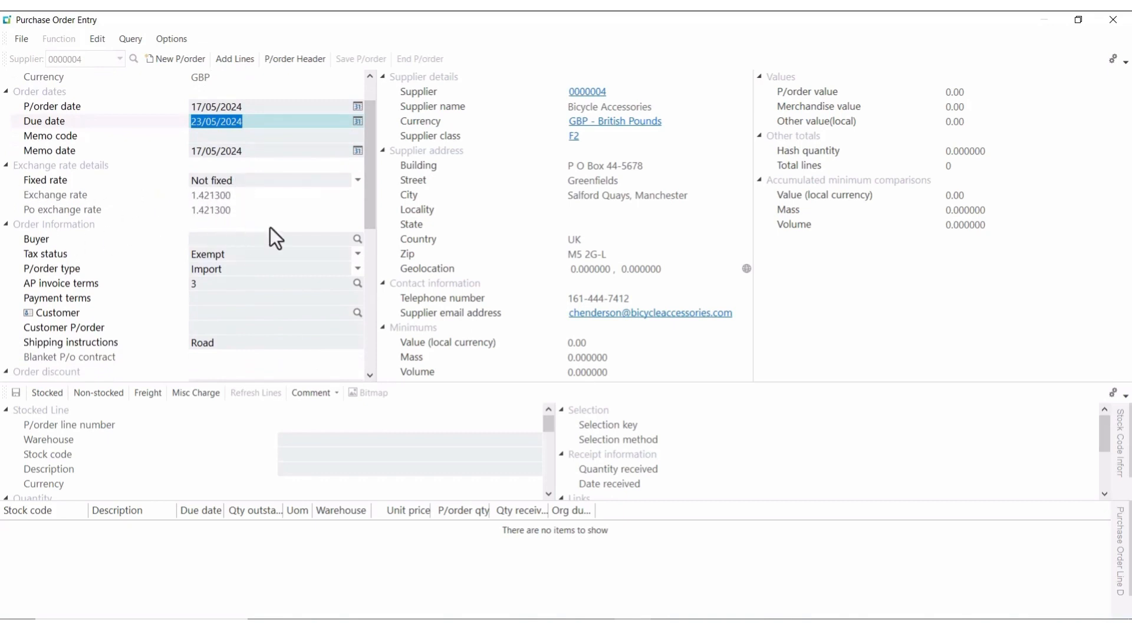
pyautogui.scroll(-1, 372, 380)
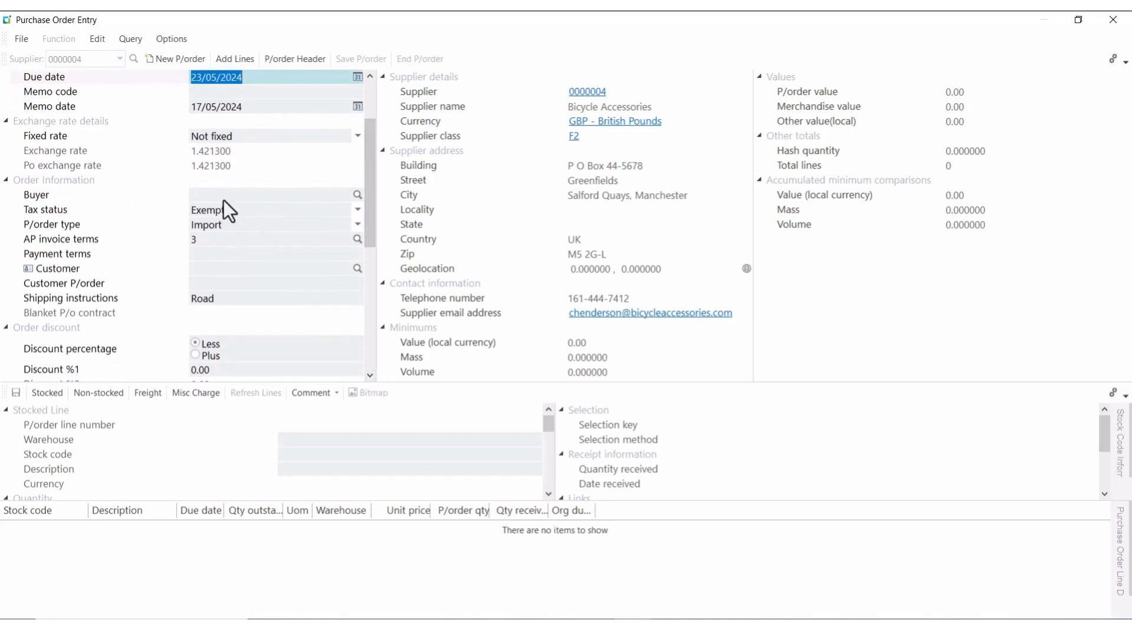
pyautogui.click(224, 200)
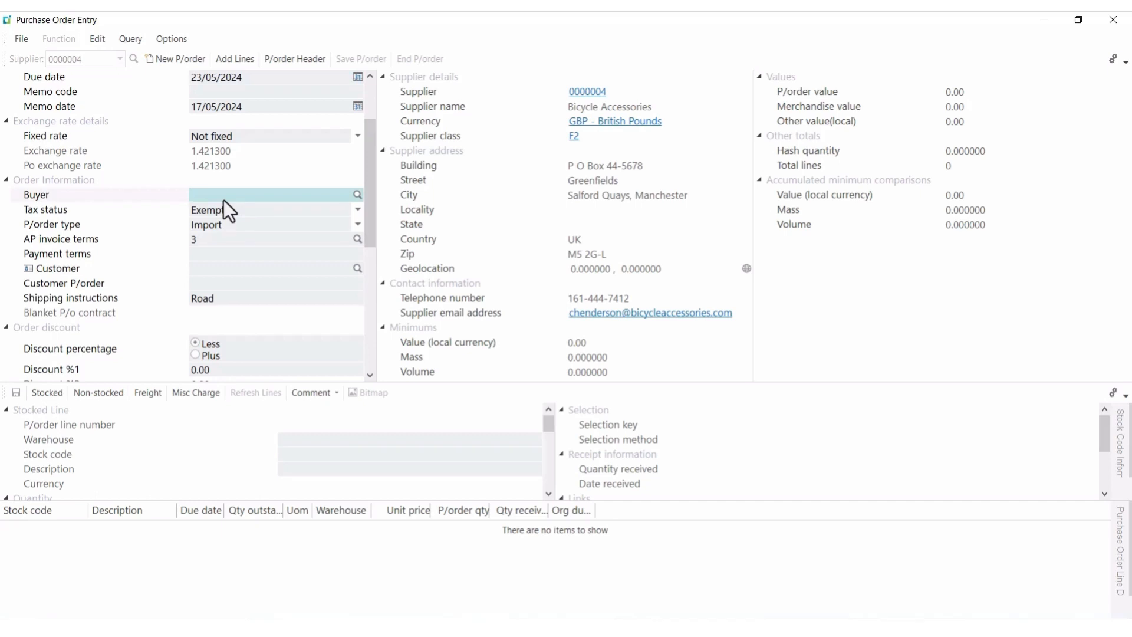
pyautogui.press('Tab')
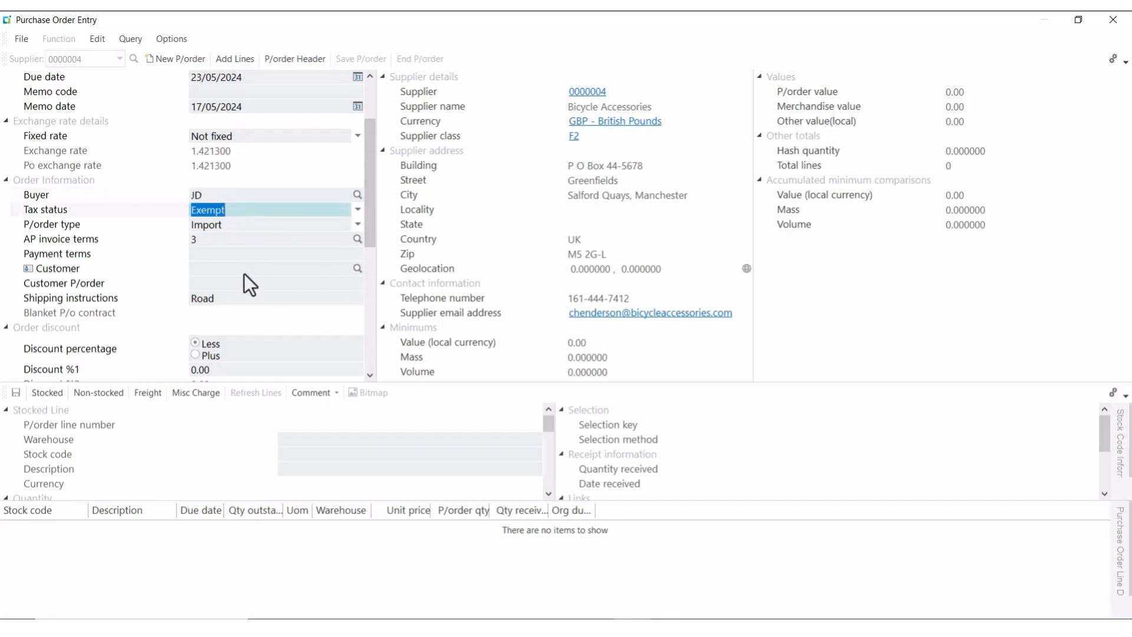
# - Replace the order's shipping instructions with Air
pyautogui.click(369, 375)
pyautogui.click(369, 375)
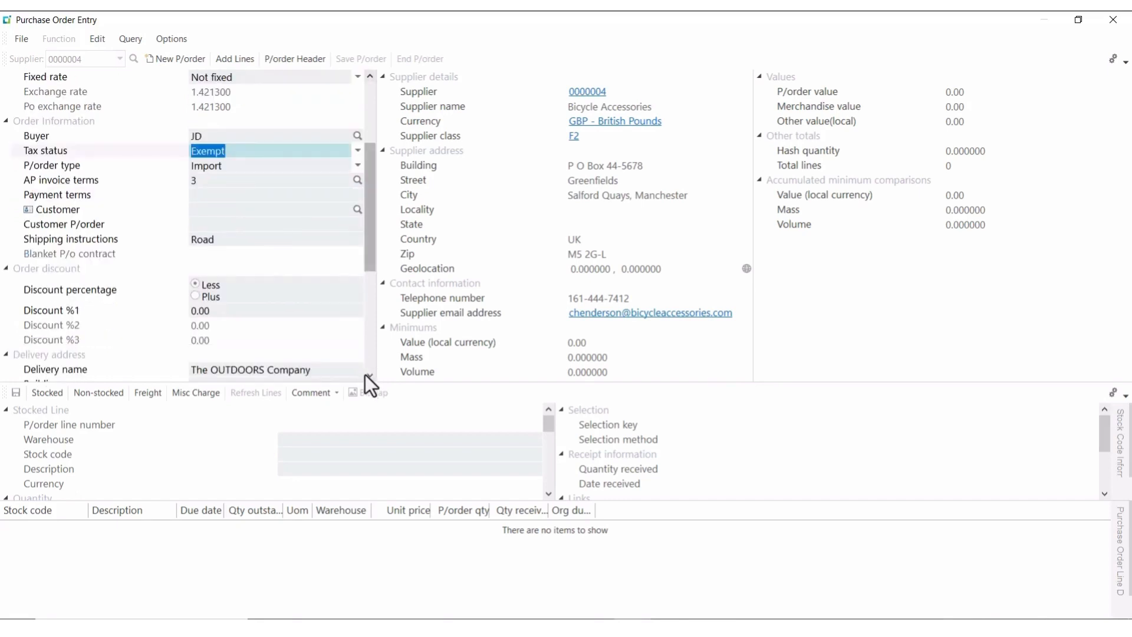
pyautogui.click(370, 375)
pyautogui.click(369, 377)
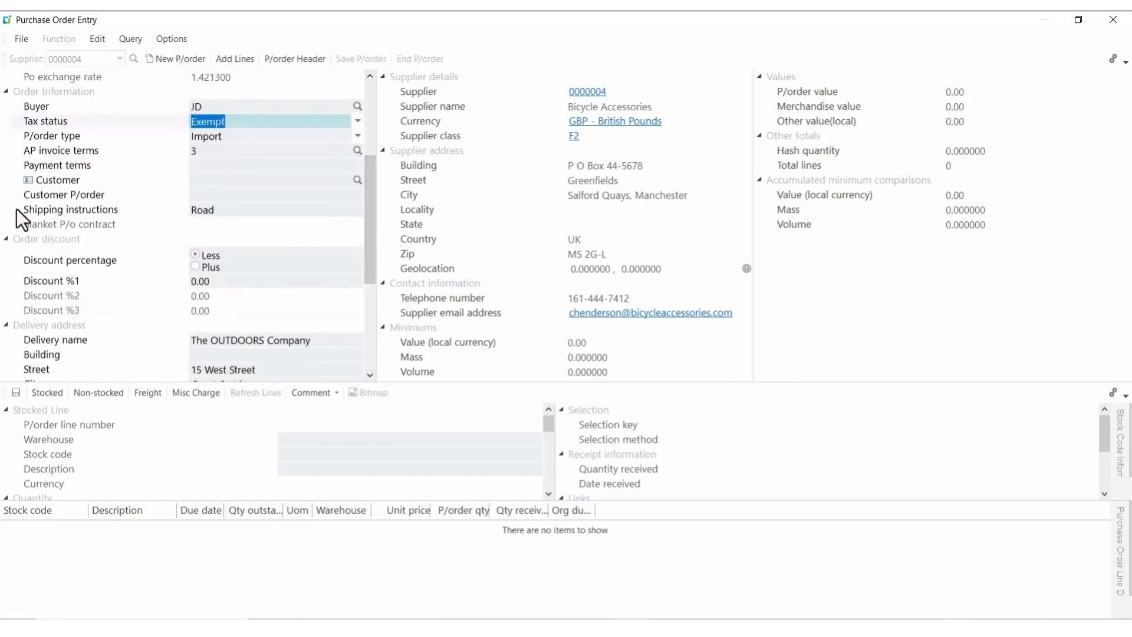
pyautogui.click(233, 211)
pyautogui.press('BackSpace')
pyautogui.press('BackSpace')
pyautogui.press('BackSpace')
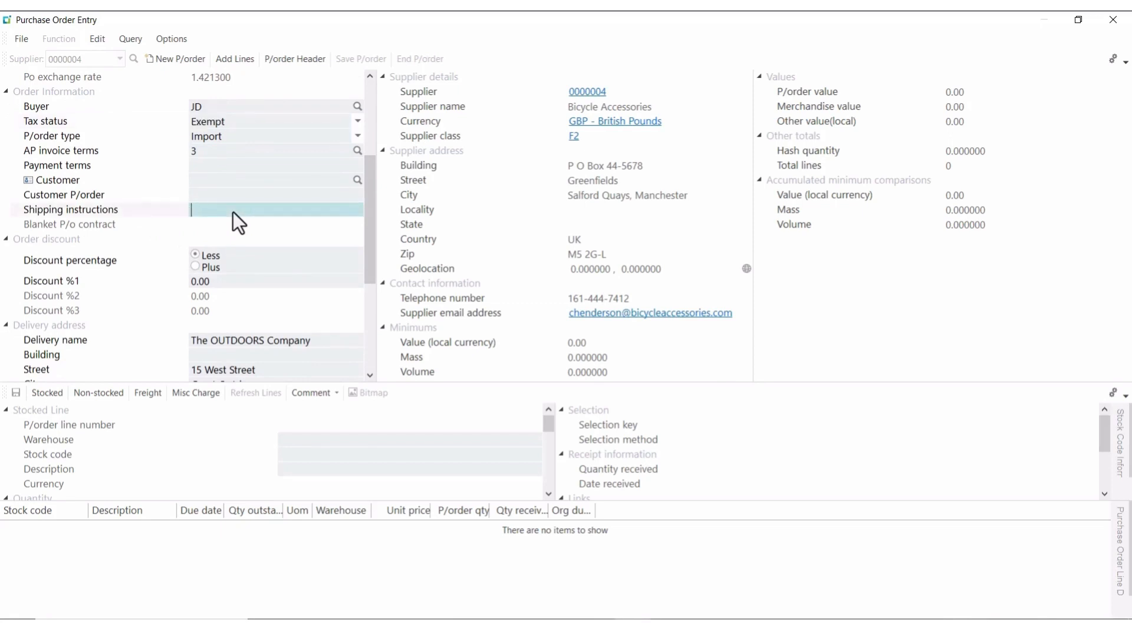
pyautogui.write('Air')
pyautogui.press('Tab')
# - Start a non-stocked line on the order with code TRI100, description Special Tricycle and order quantity 2
pyautogui.click(230, 66)
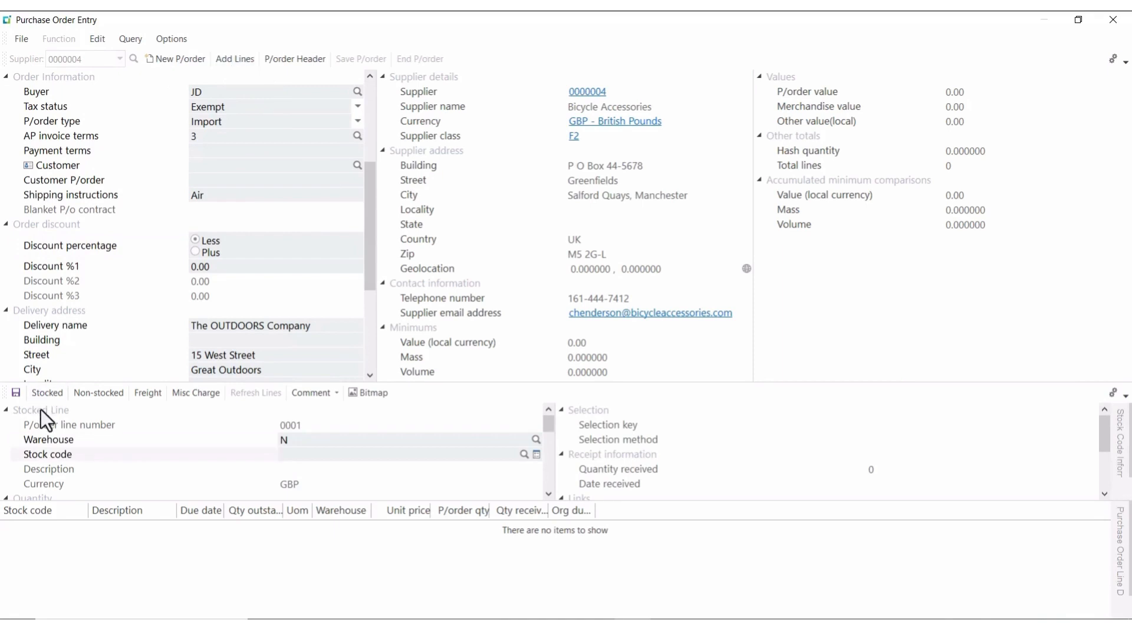
pyautogui.click(100, 393)
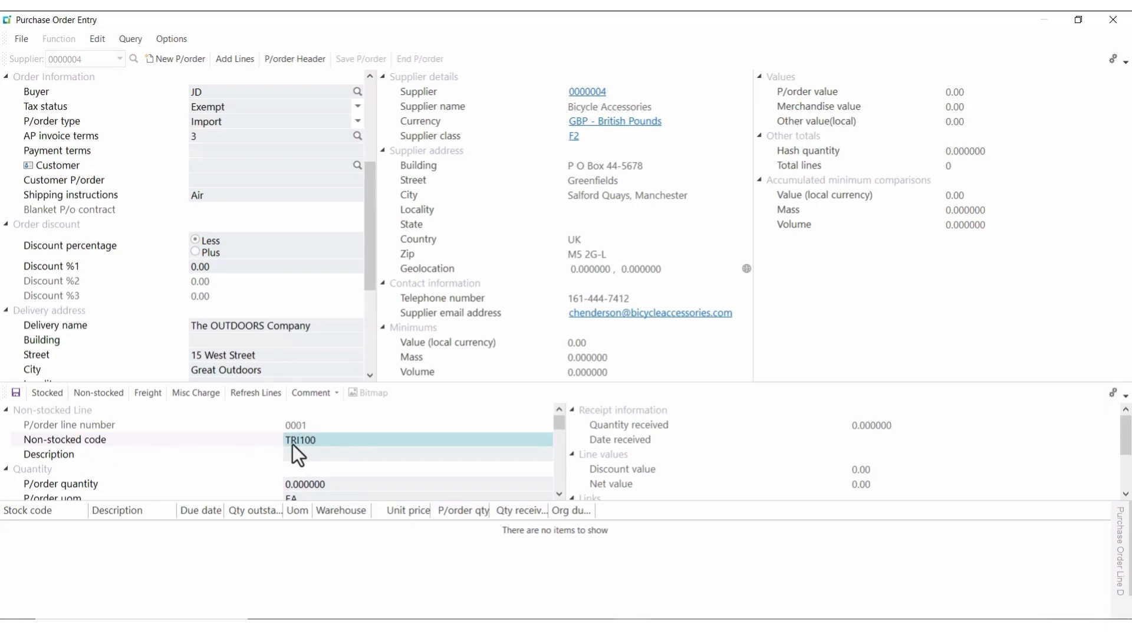
pyautogui.press('Tab')
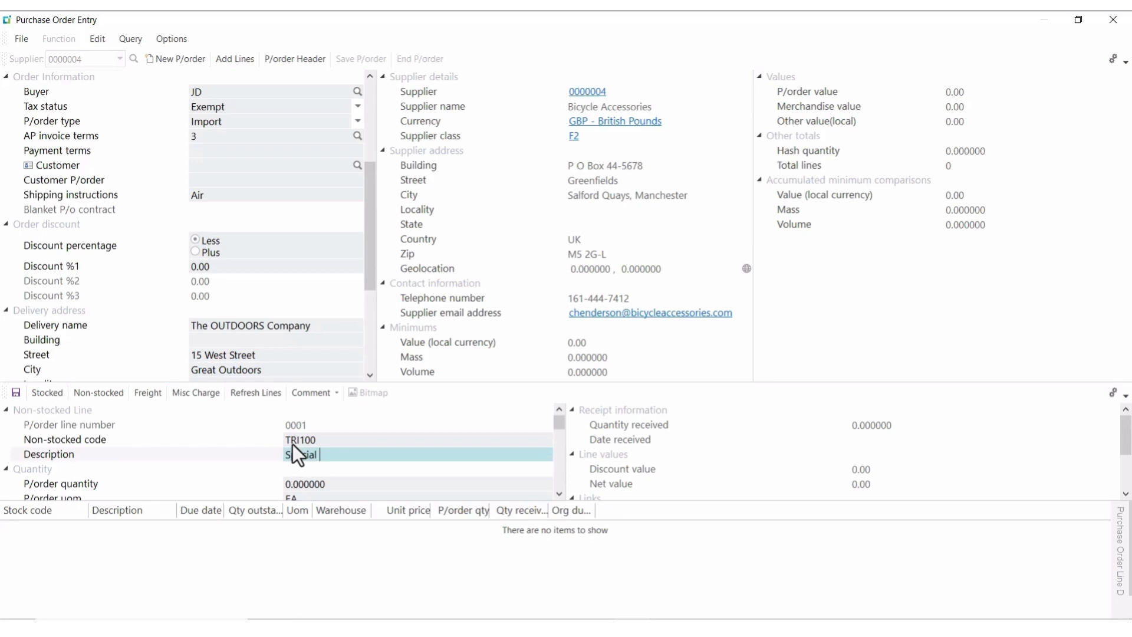
pyautogui.write('icycle')
pyautogui.press('Tab')
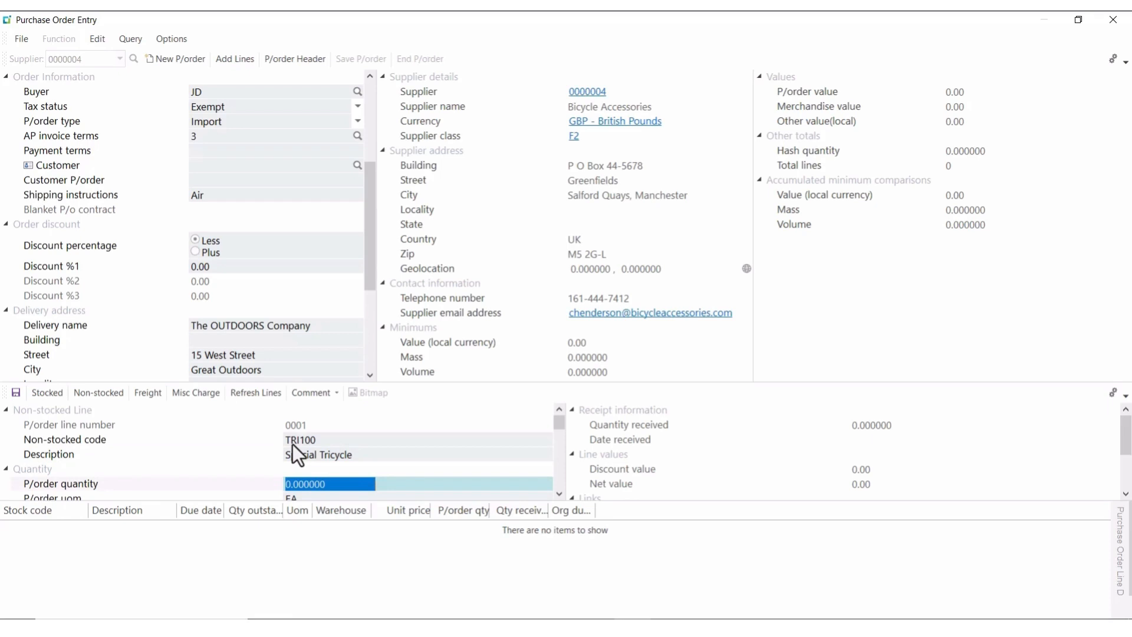
pyautogui.write('2')
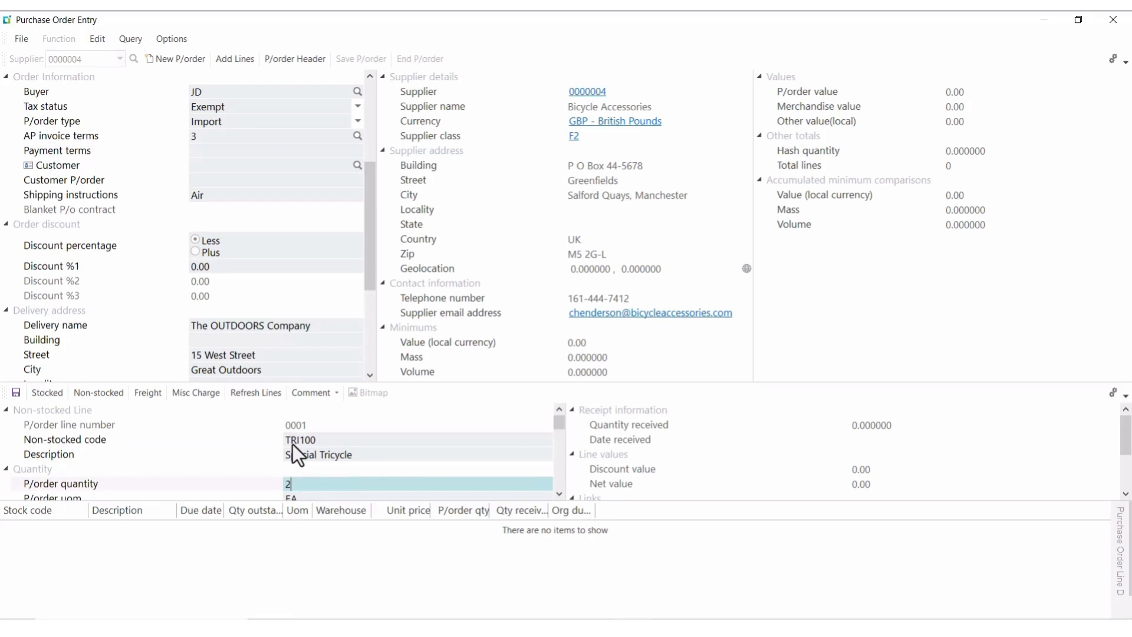
pyautogui.press('Tab')
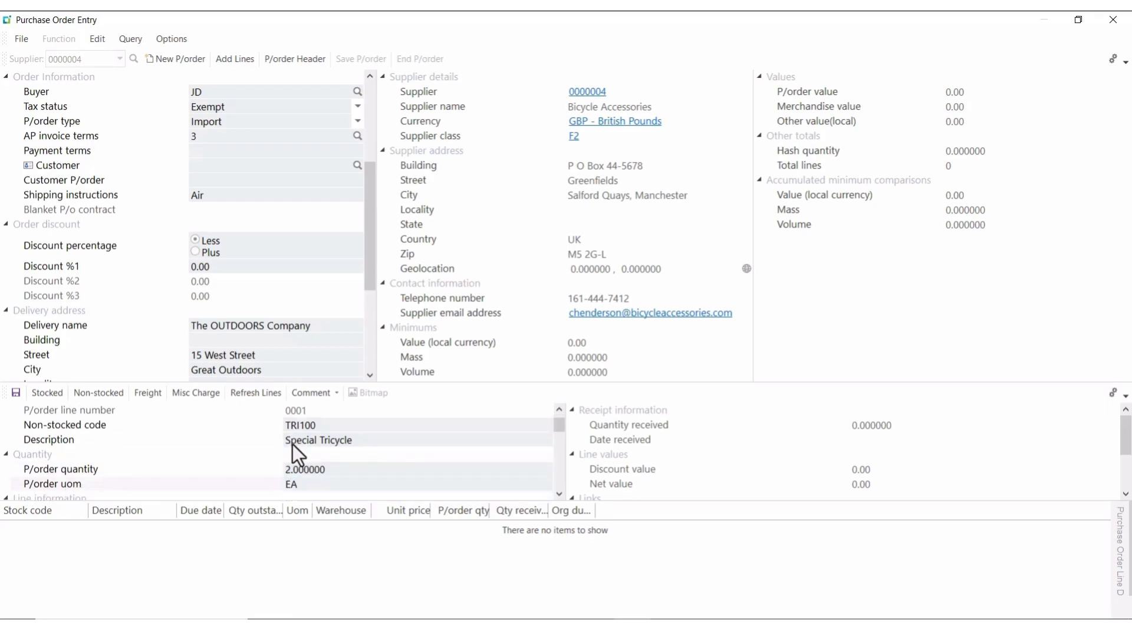
# - Look up the product class for the TRI100 line and select SPEC (Specials)
pyautogui.click(559, 494)
pyautogui.click(558, 494)
pyautogui.click(559, 494)
pyautogui.click(559, 494)
pyautogui.click(559, 494)
pyautogui.click(559, 494)
pyautogui.click(559, 494)
pyautogui.click(559, 494)
pyautogui.click(559, 494)
pyautogui.click(559, 494)
pyautogui.click(559, 494)
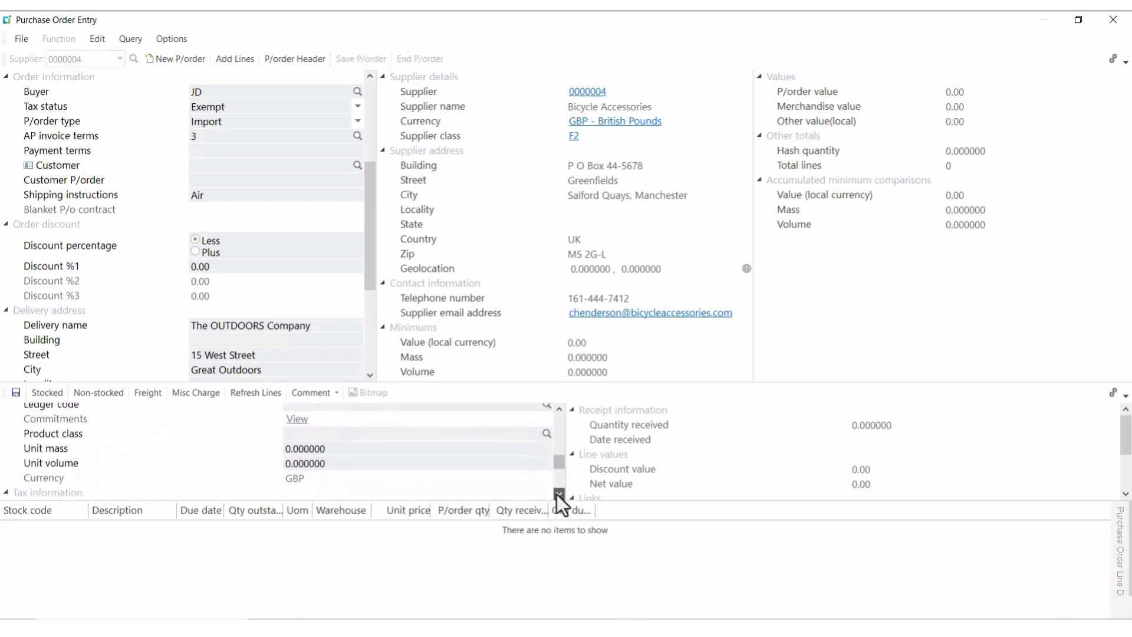
pyautogui.click(559, 494)
pyautogui.click(545, 427)
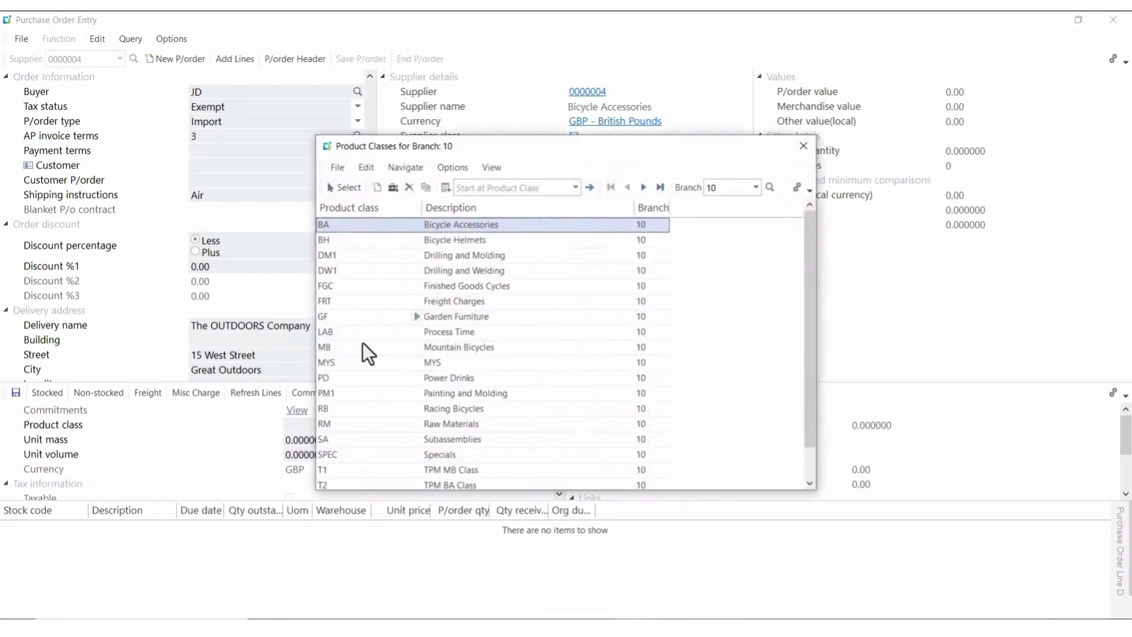
pyautogui.click(361, 458)
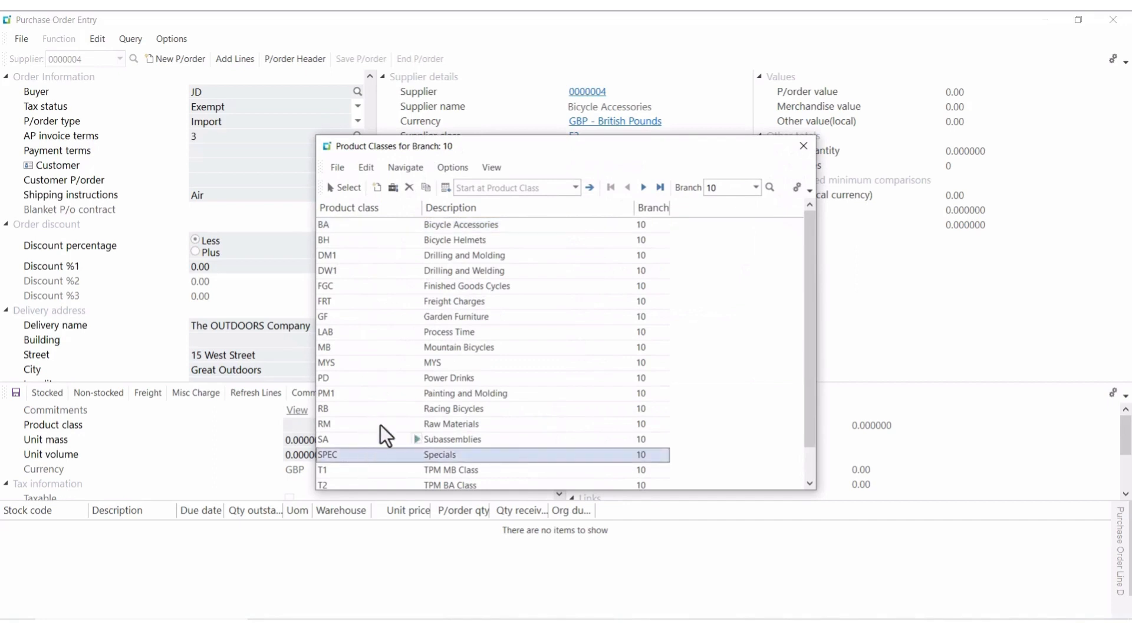
pyautogui.click(352, 192)
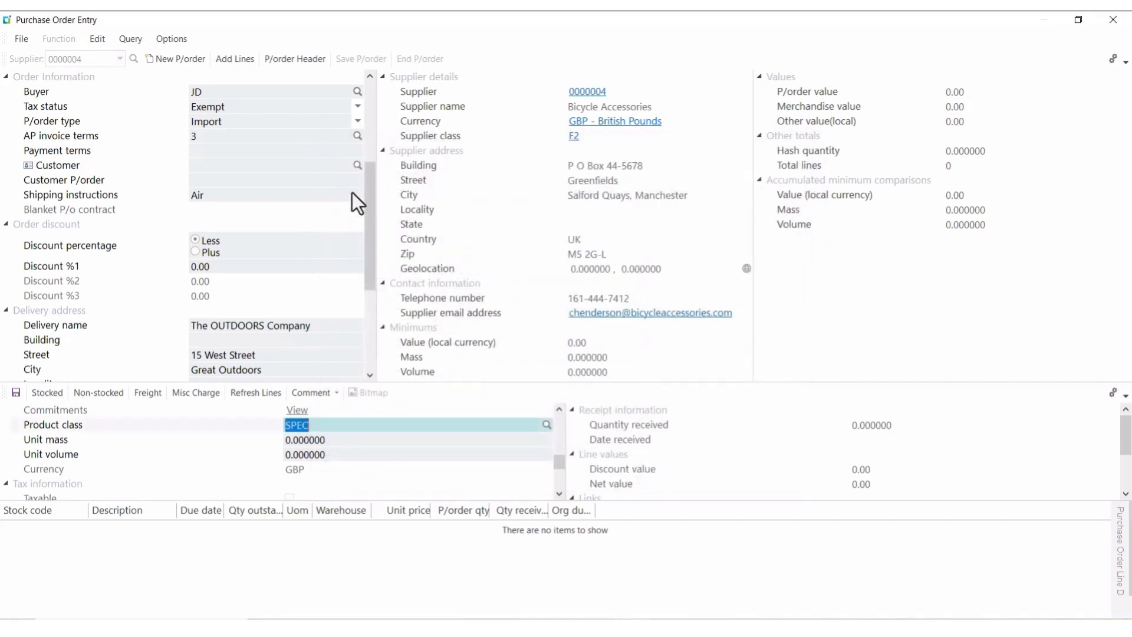
# - Set the price of the TRI100 line to 85 and save the non-stocked line to the order
pyautogui.scroll(1, 483, 475)
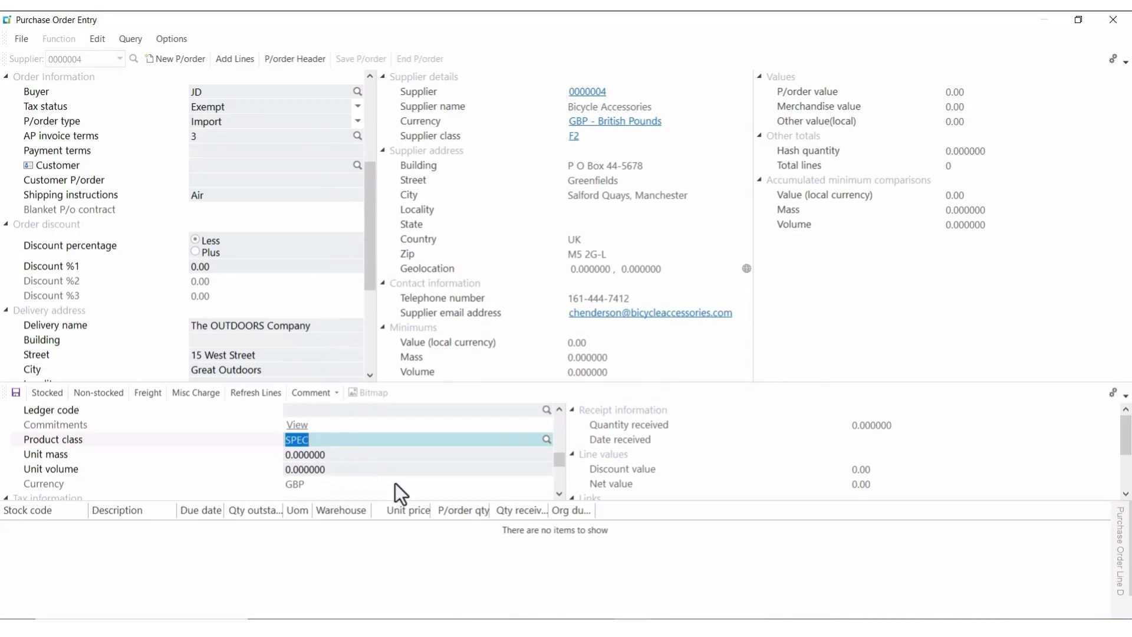
pyautogui.scroll(-3, 557, 498)
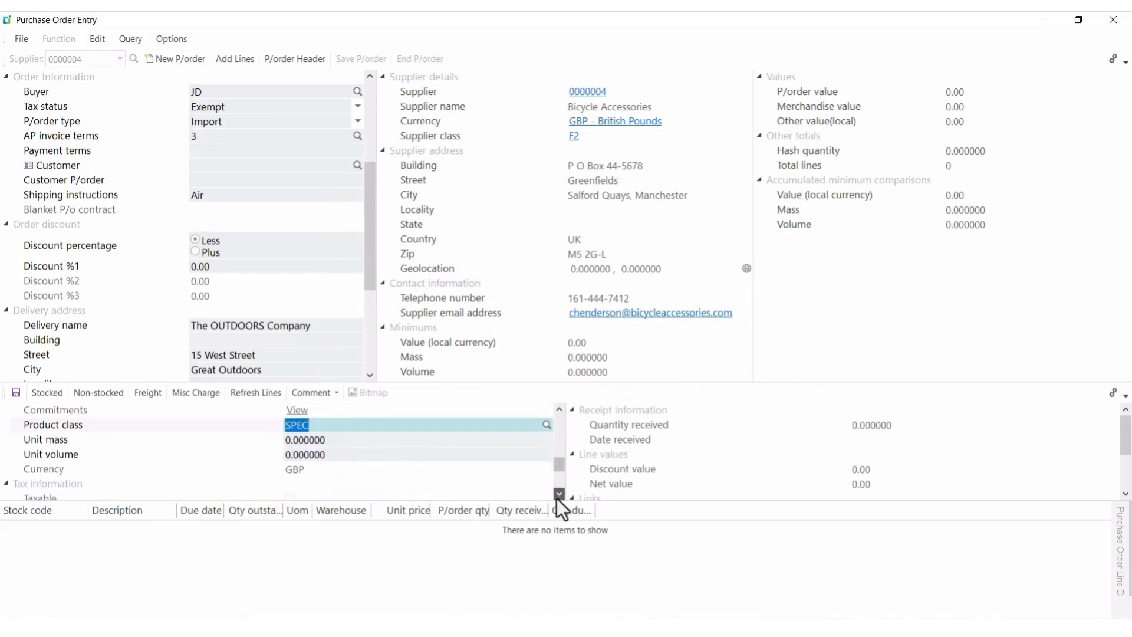
pyautogui.scroll(-5, 556, 497)
pyautogui.click(269, 432)
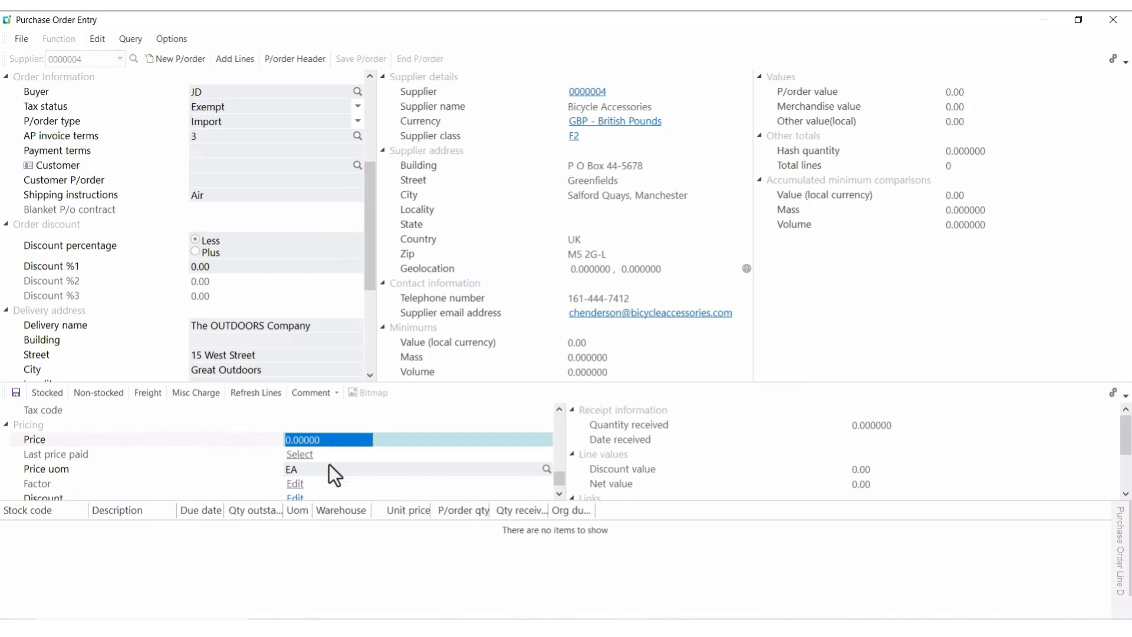
pyautogui.write('85')
pyautogui.press('Tab')
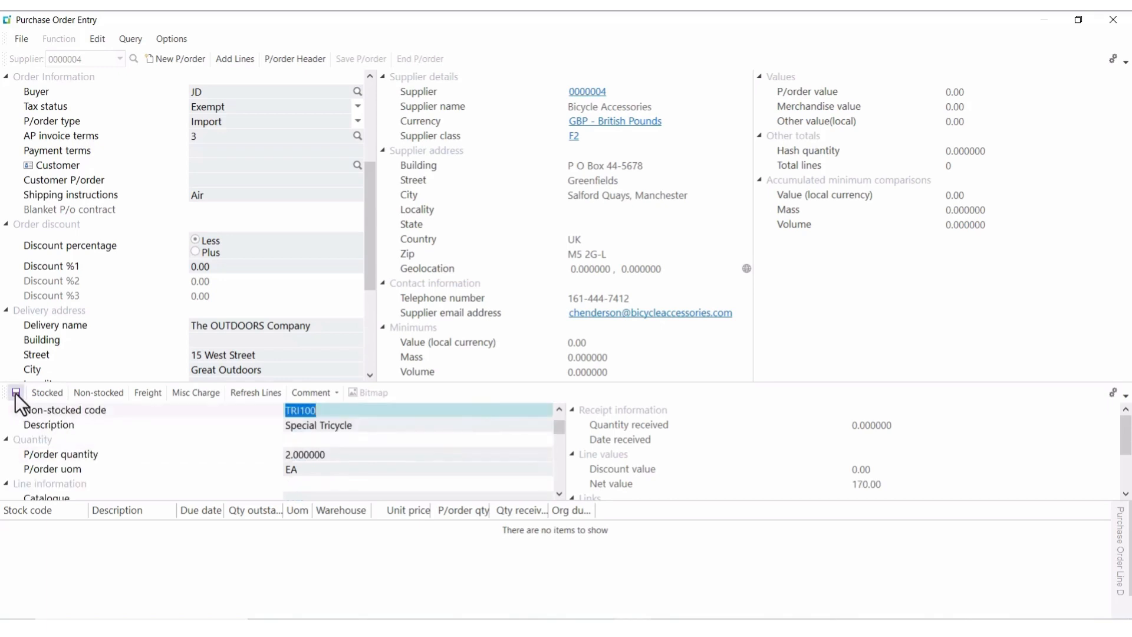
pyautogui.click(16, 393)
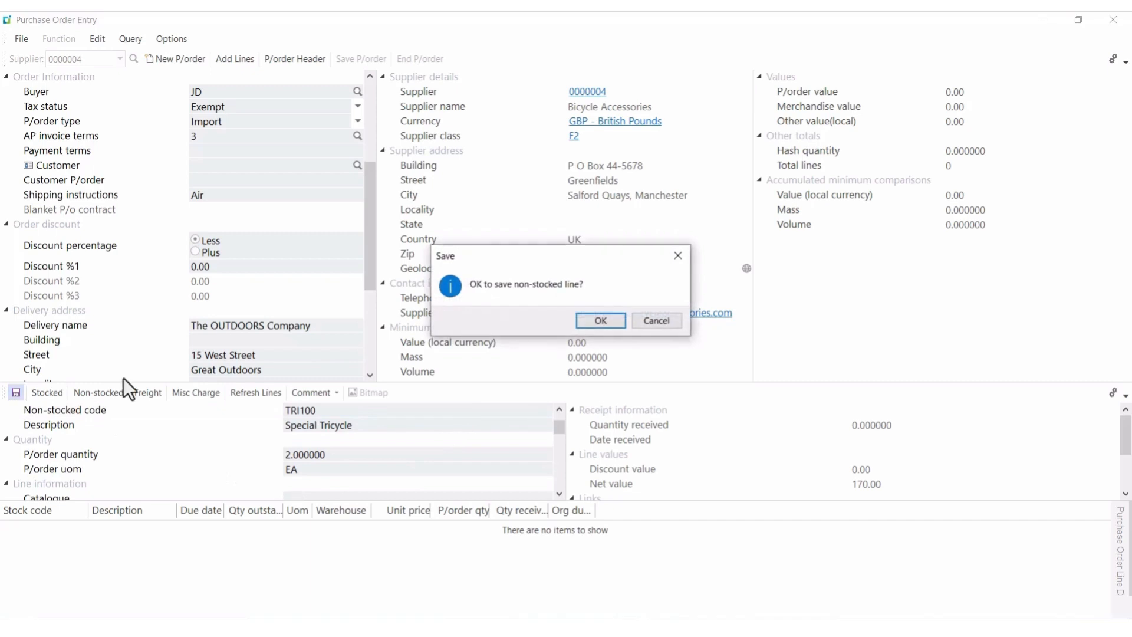
pyautogui.click(605, 320)
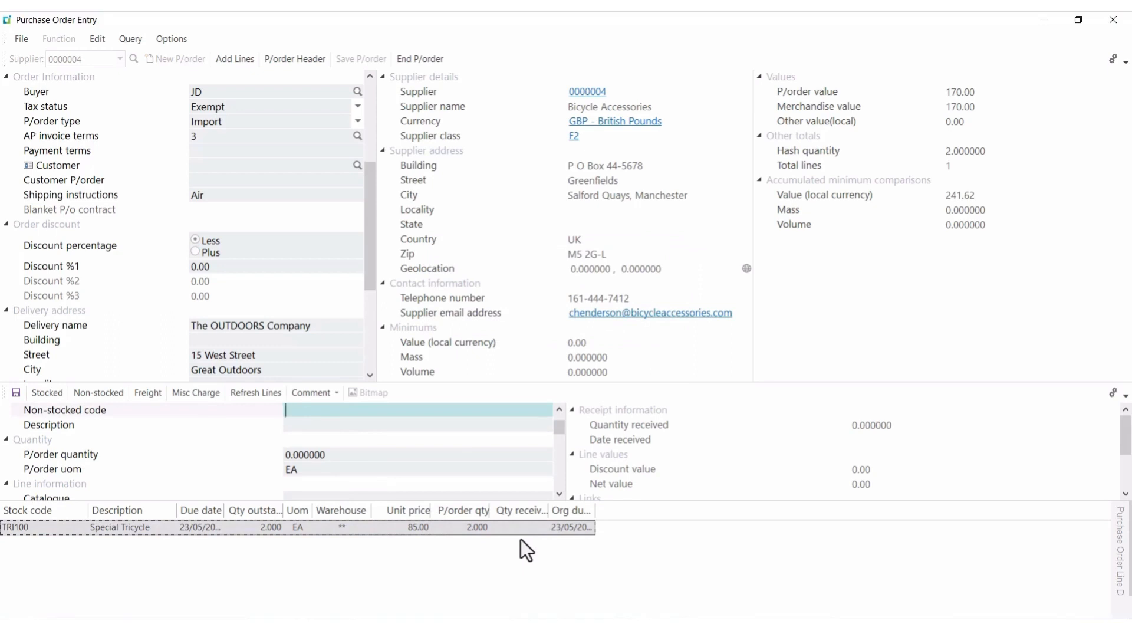
# - Add a freight line to the order with a Foreign freight charge of 100 and save it
pyautogui.click(145, 395)
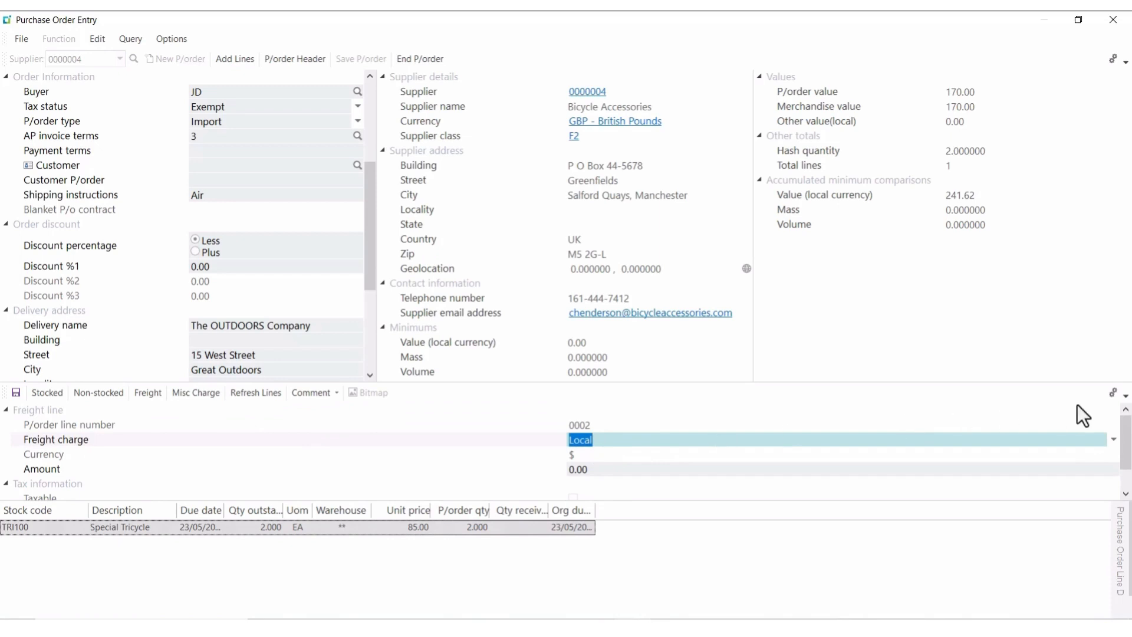
pyautogui.click(1113, 440)
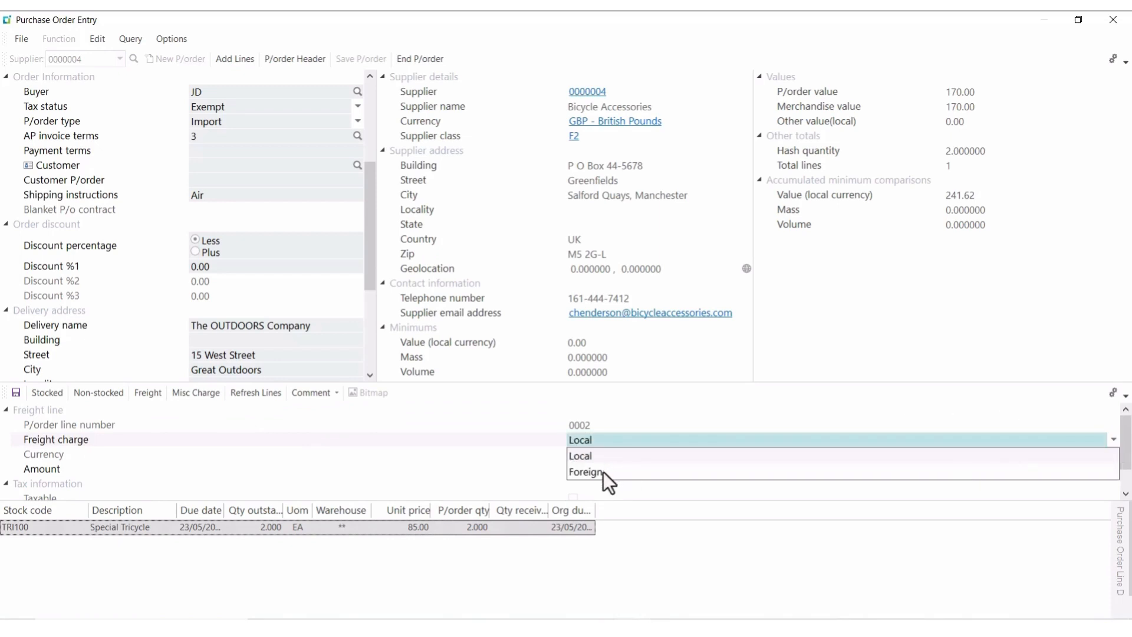
pyautogui.click(603, 472)
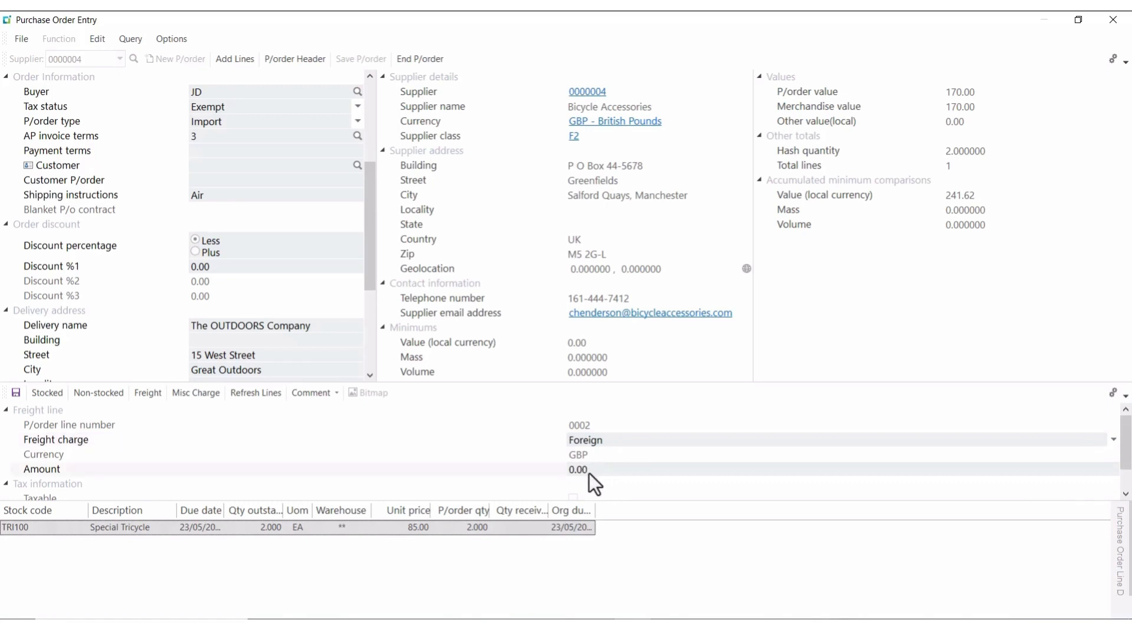
pyautogui.click(589, 473)
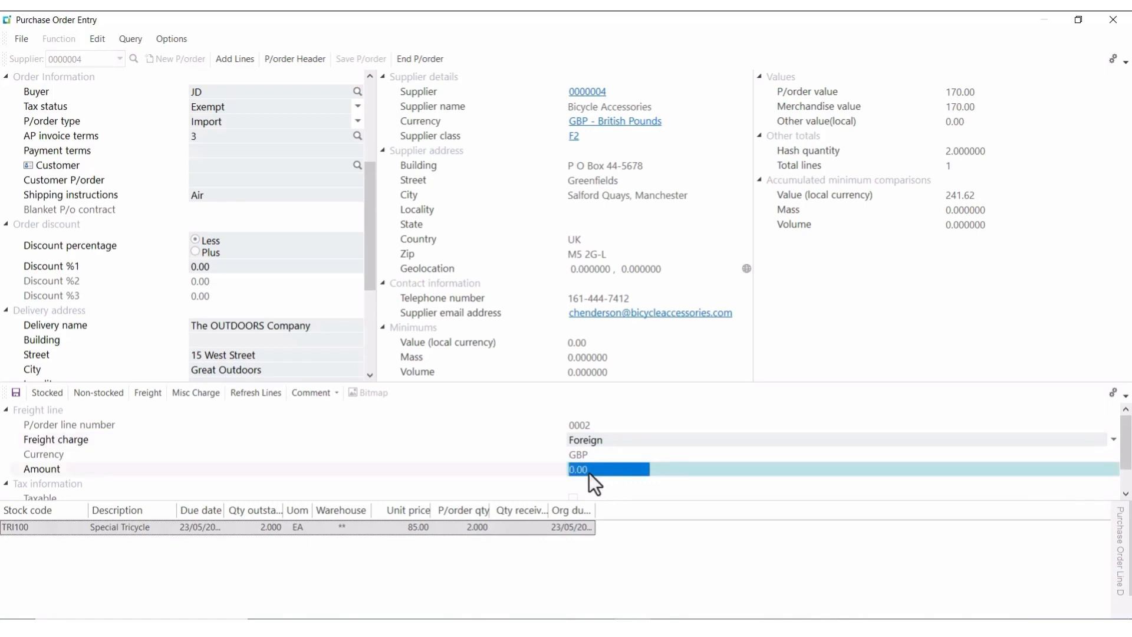
pyautogui.write('1')
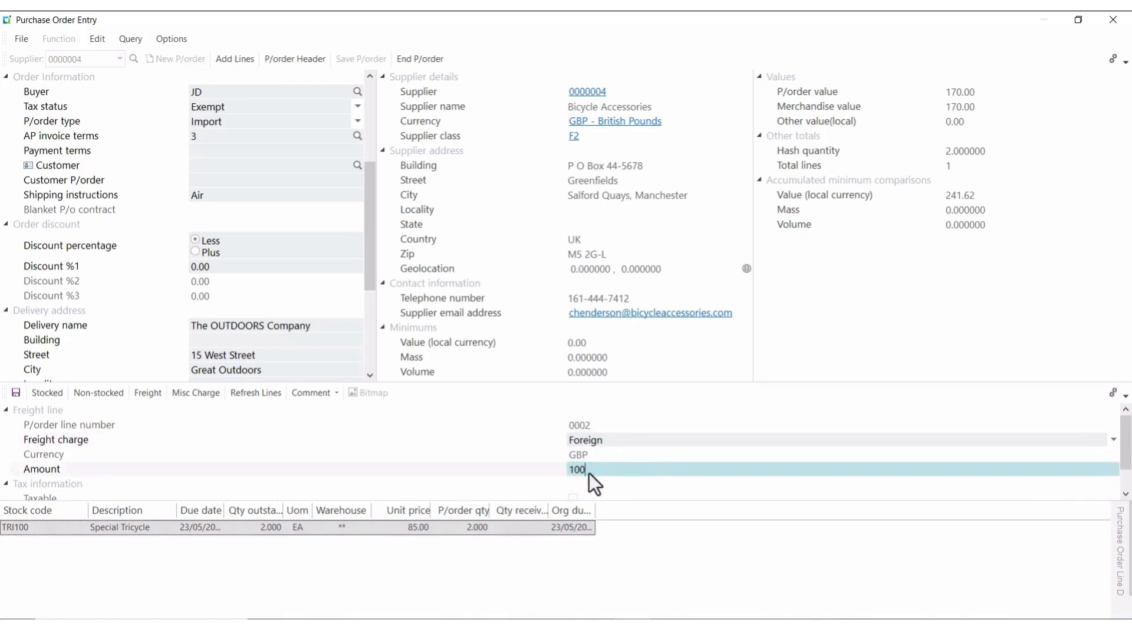
pyautogui.press('Tab')
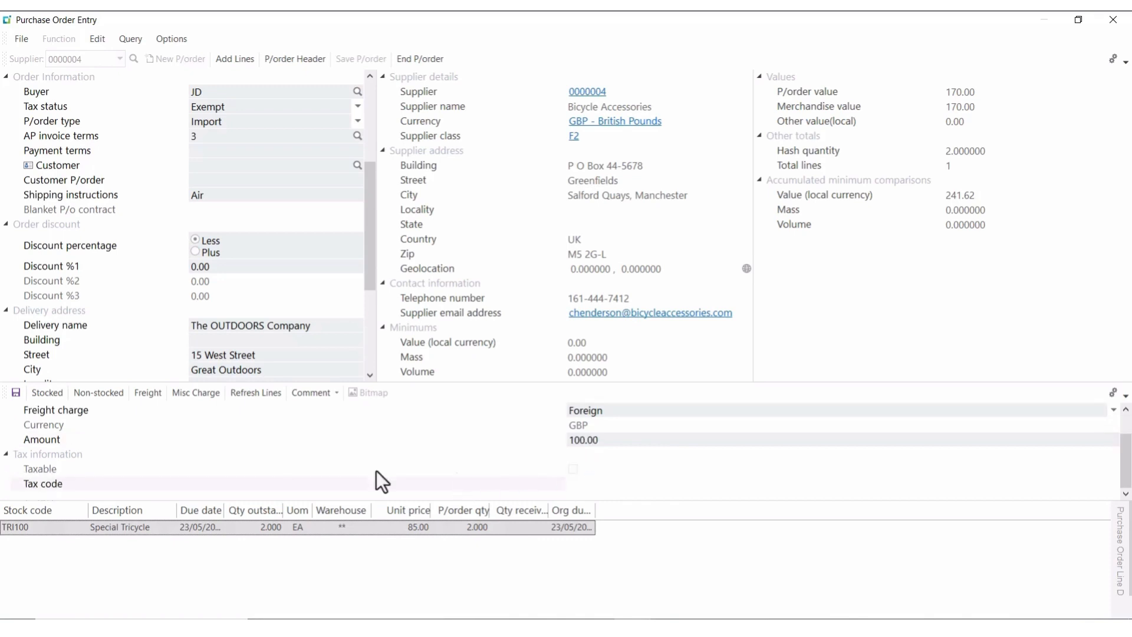
pyautogui.click(15, 393)
pyautogui.click(593, 326)
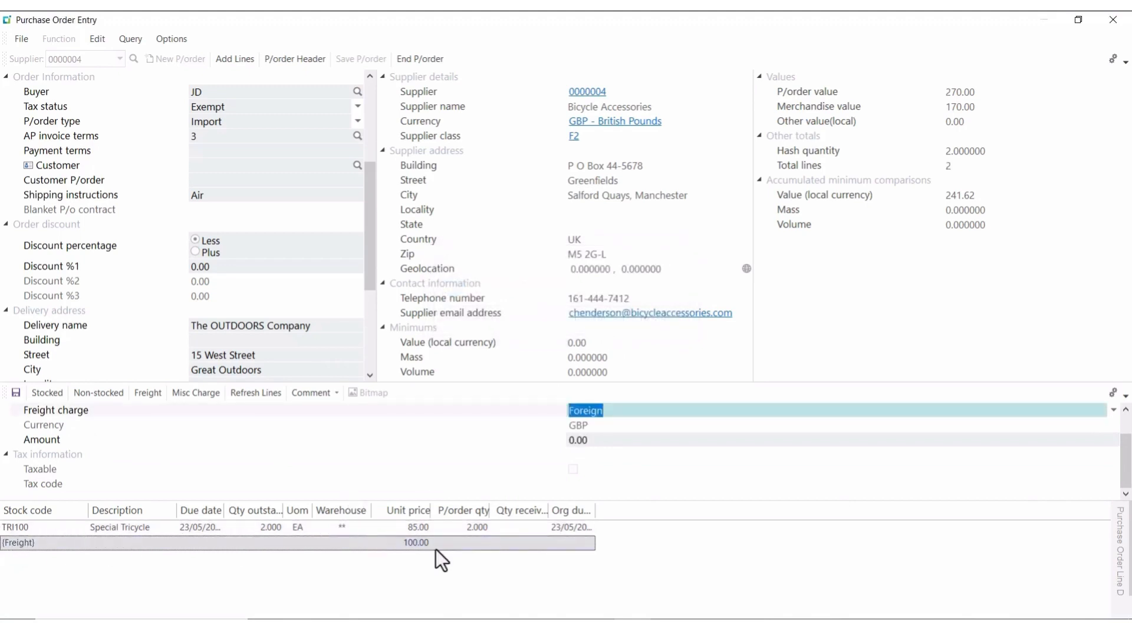
# - Add a miscellaneous charge line described as Packing, with a Foreign charge of 50, and save it to the order
pyautogui.click(190, 392)
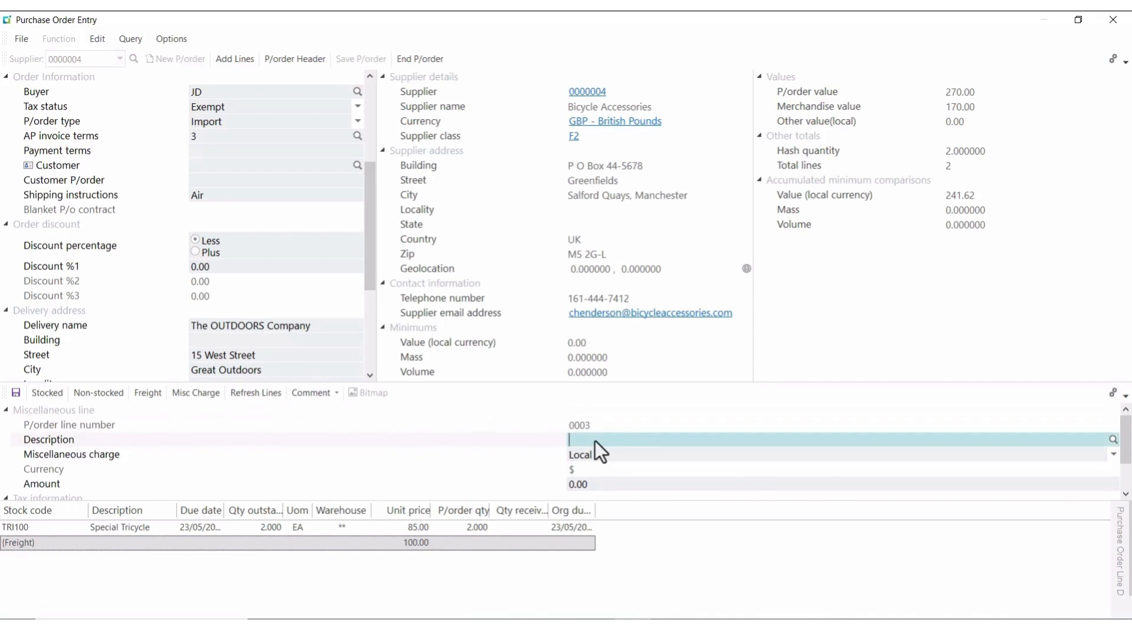
pyautogui.write('Packing')
pyautogui.press('Tab')
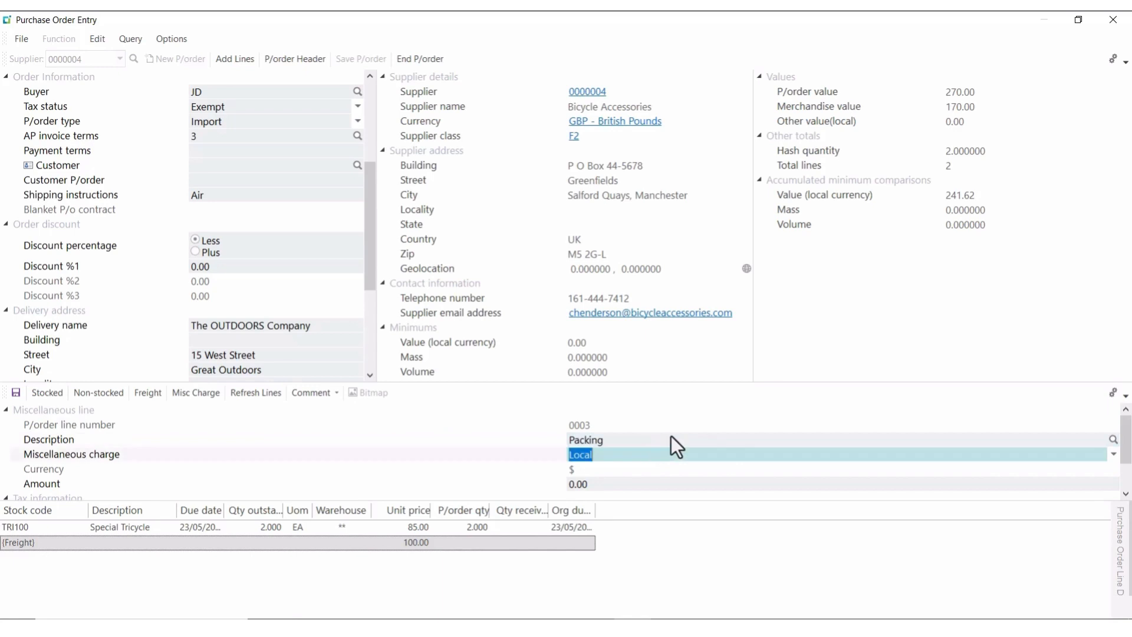
pyautogui.click(1114, 454)
pyautogui.click(583, 487)
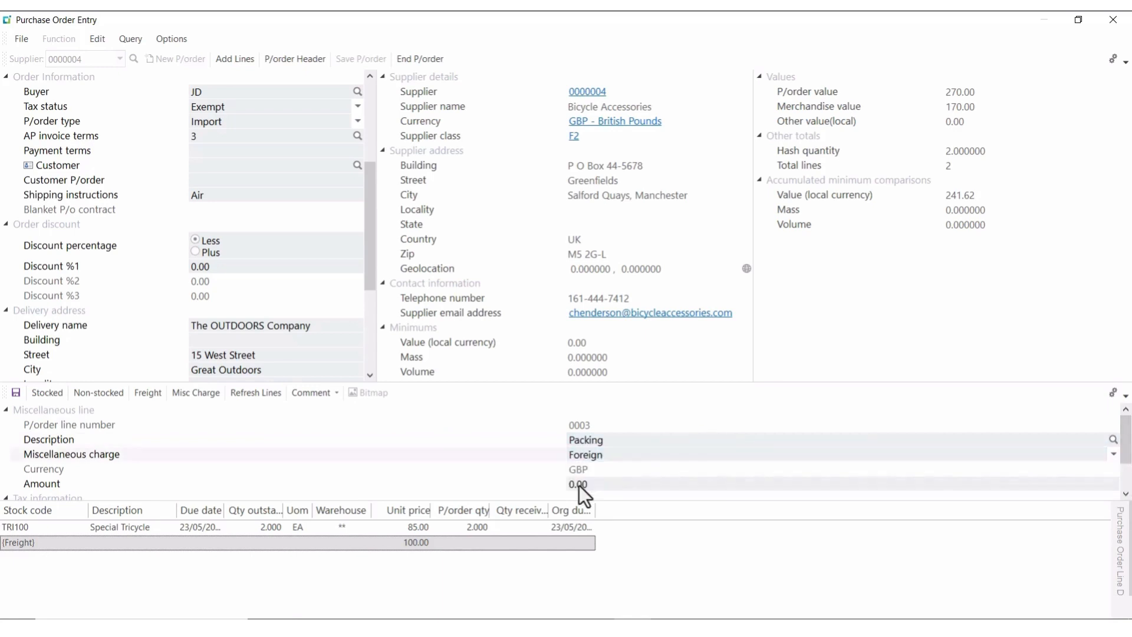
pyautogui.press('Tab')
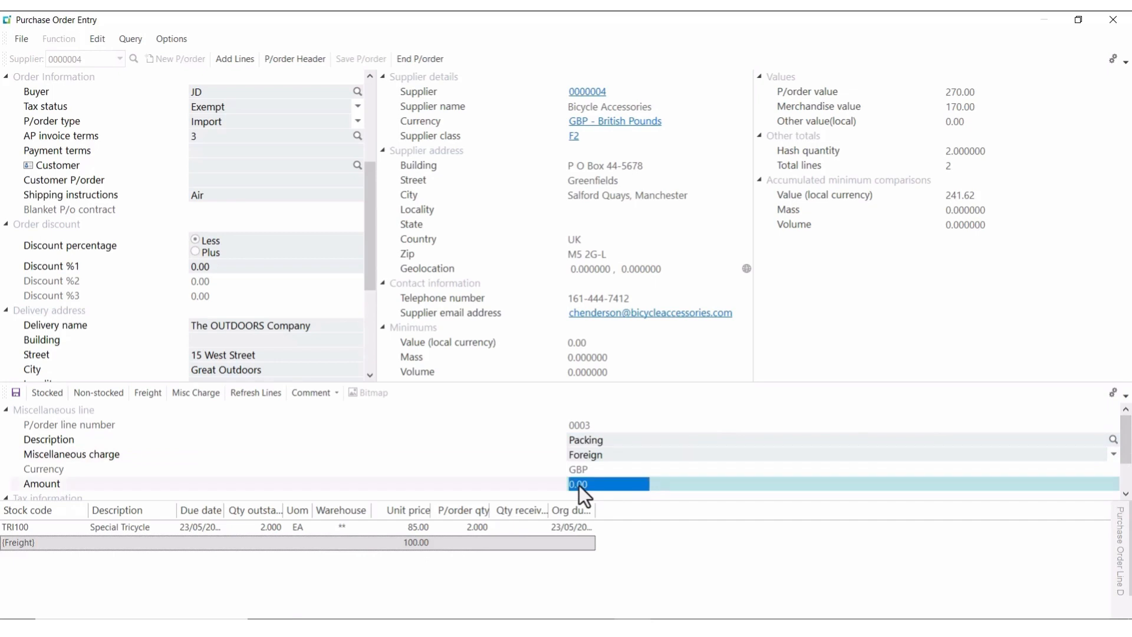
pyautogui.write('50')
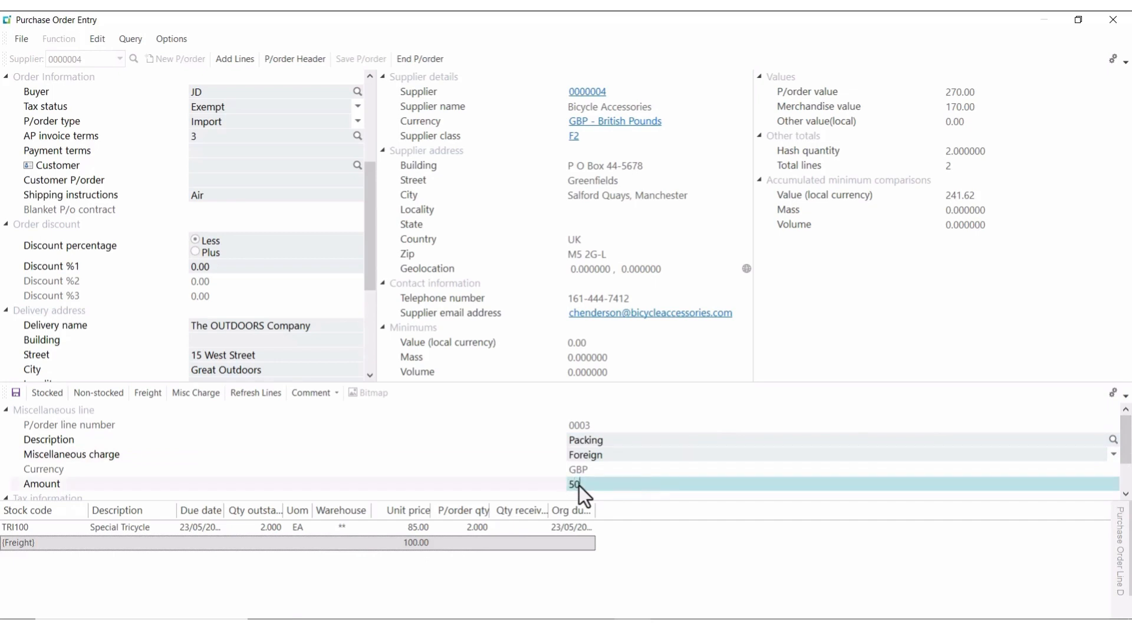
pyautogui.click(17, 393)
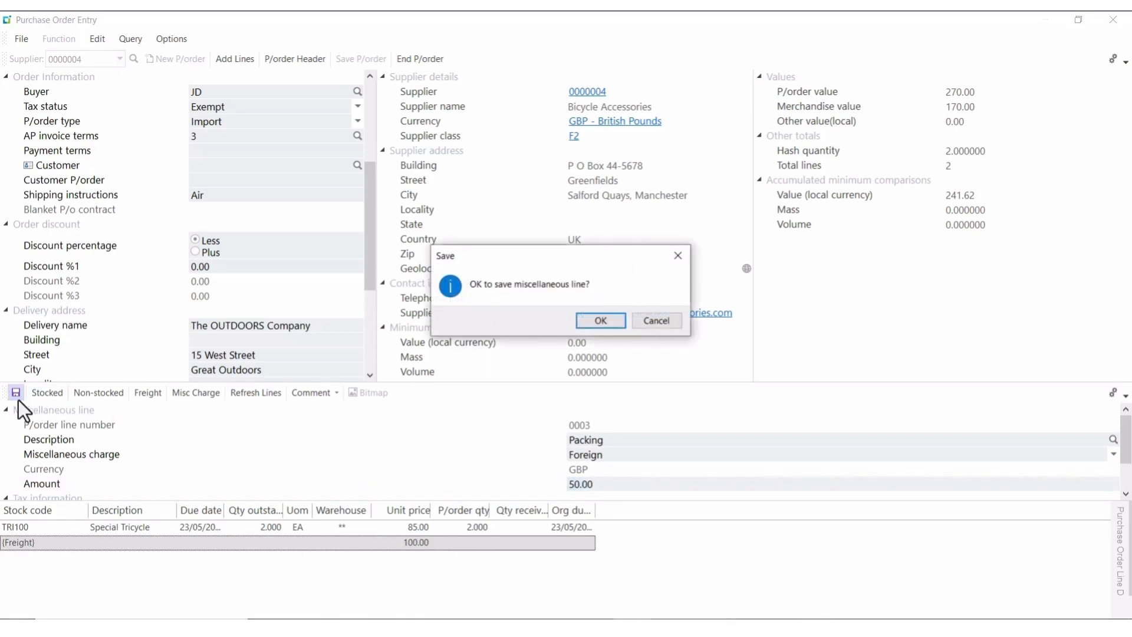
pyautogui.click(592, 327)
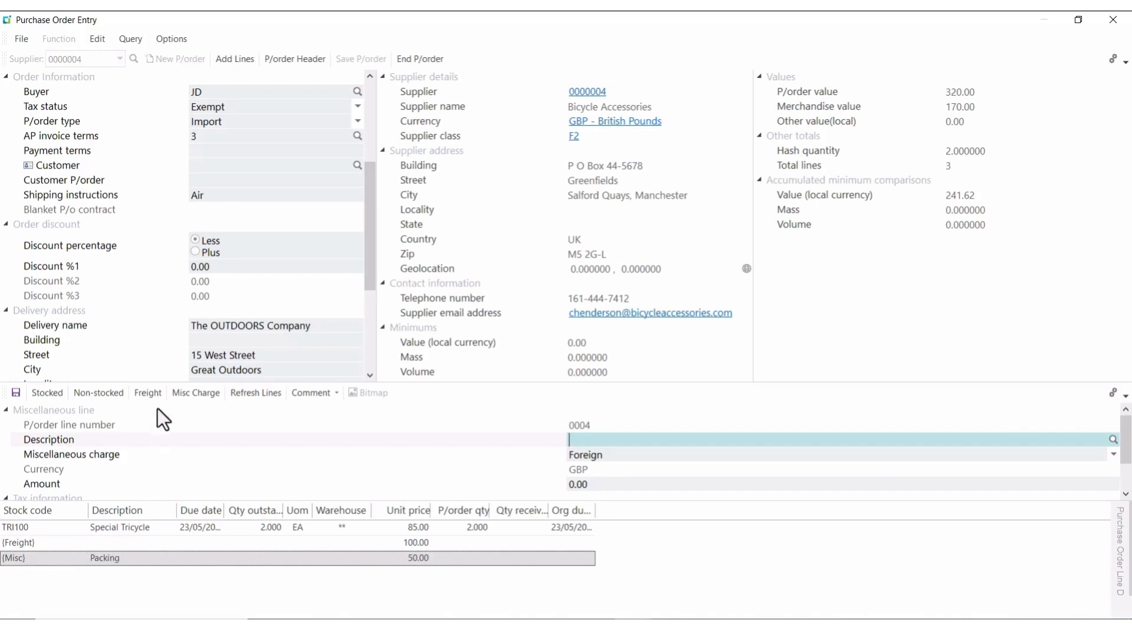
# - End the purchase order without printing, then close Purchase Order Entry and its totals summary
pyautogui.click(424, 58)
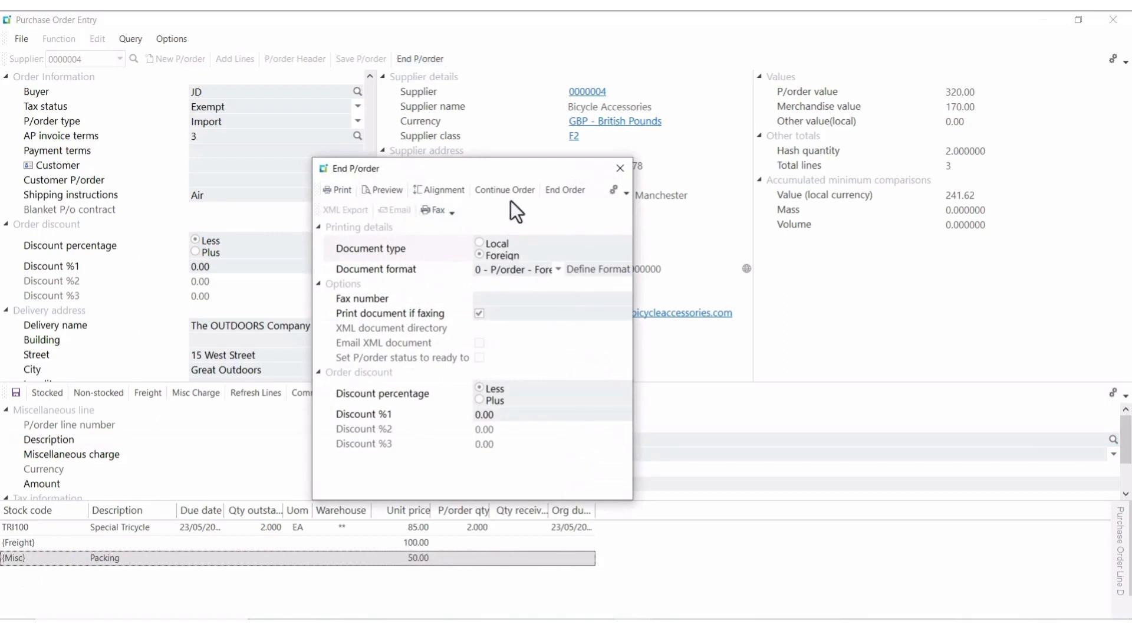
pyautogui.click(565, 190)
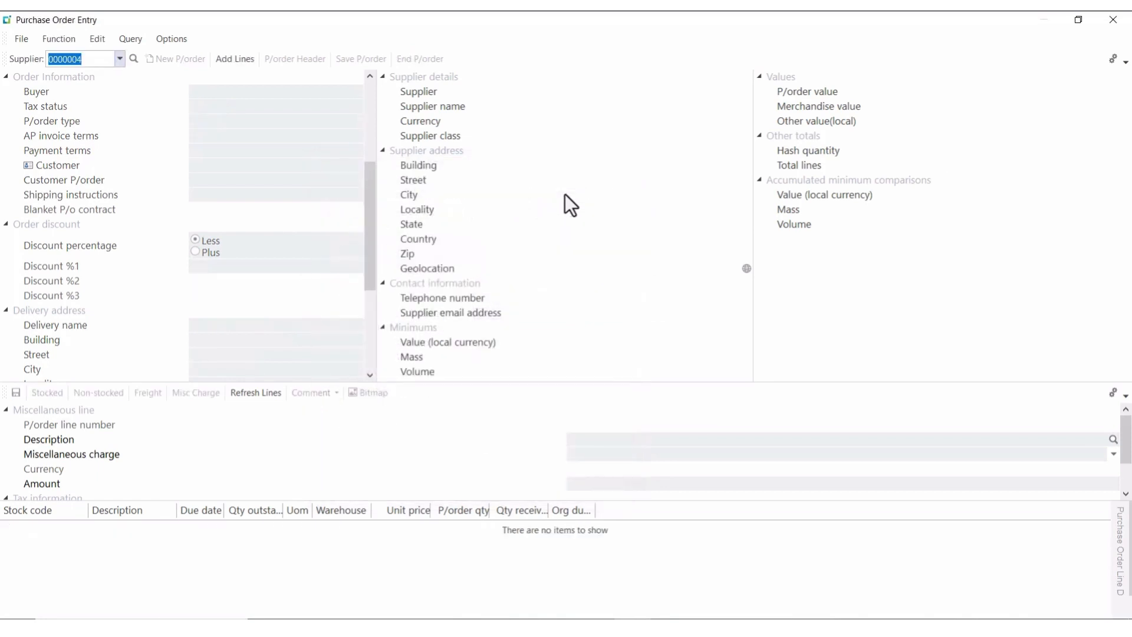
pyautogui.click(1111, 19)
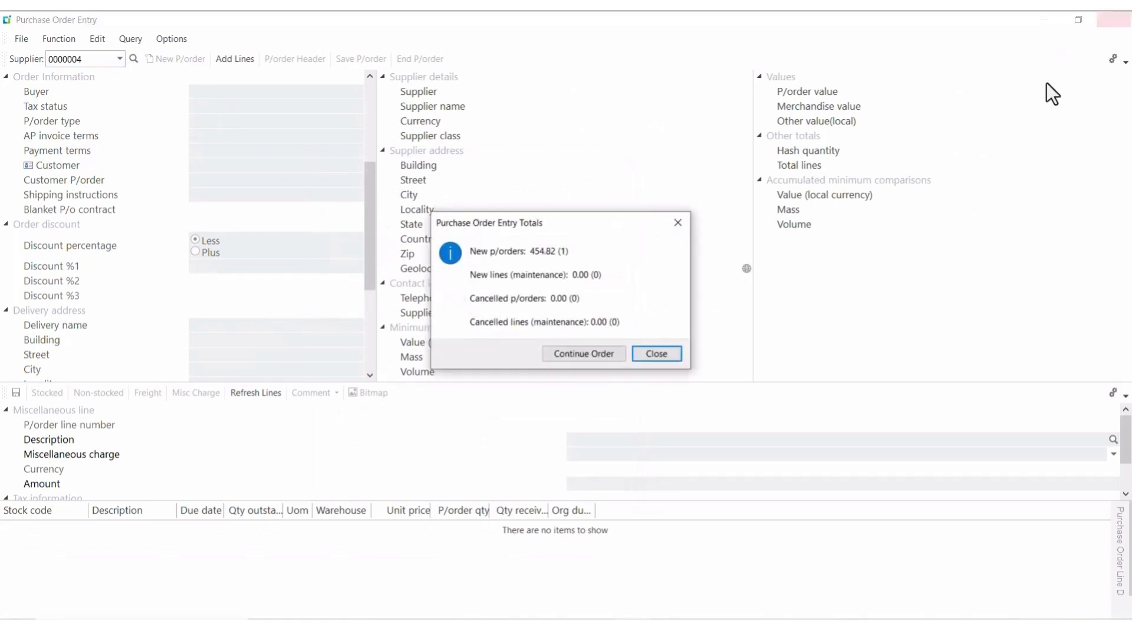
pyautogui.click(657, 354)
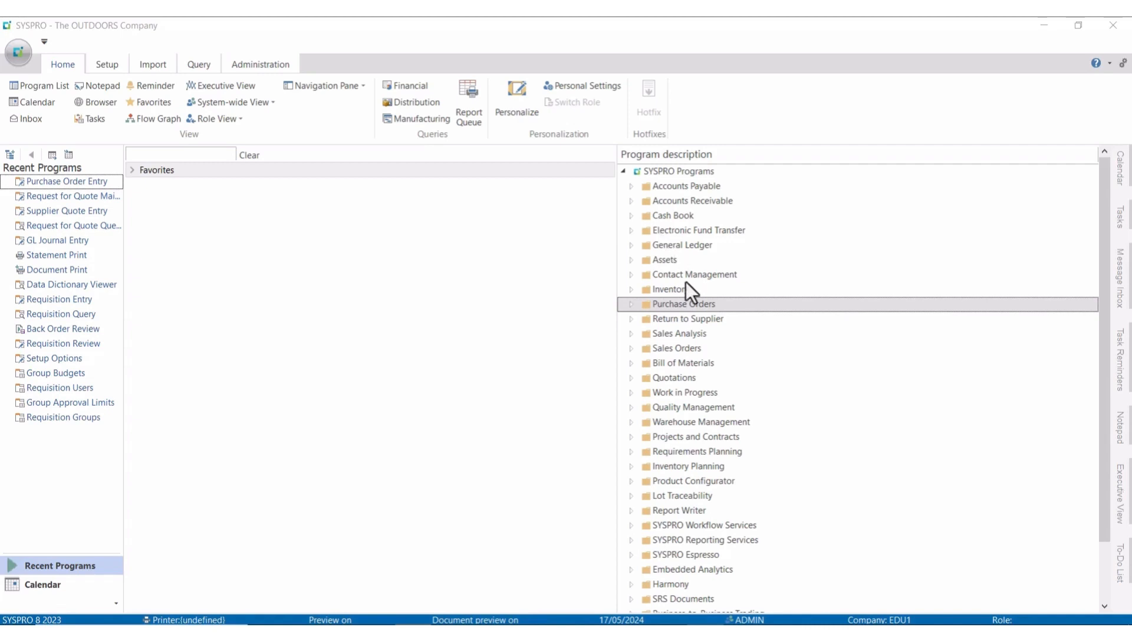
# - Open the Purchase Order Entry program from the Purchase Order Processing group under Purchase Orders
pyautogui.click(629, 308)
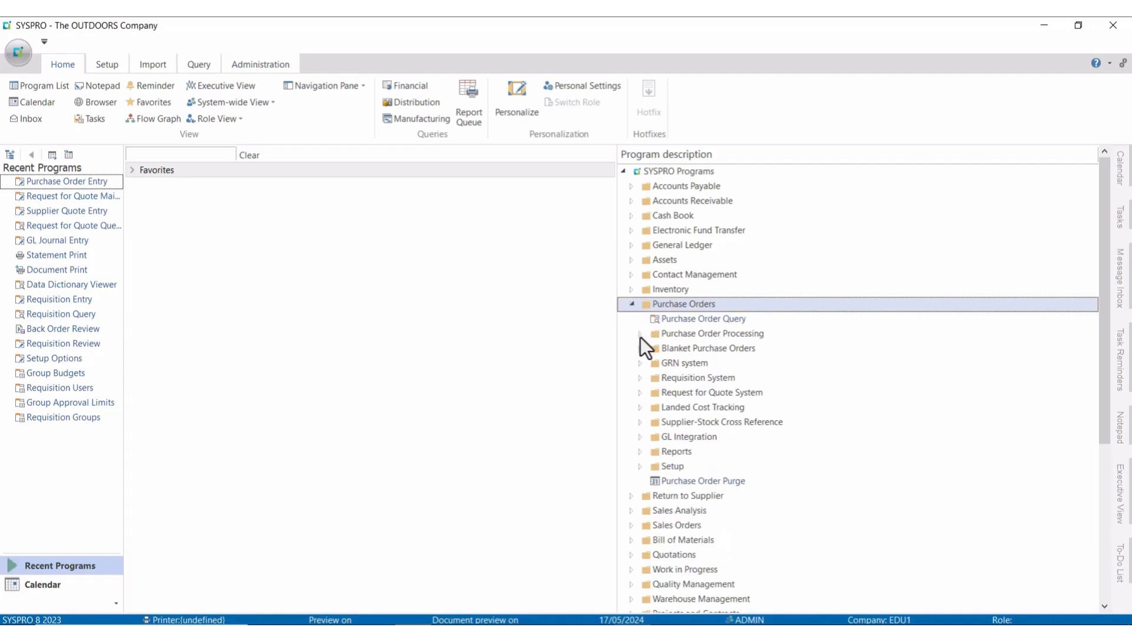
pyautogui.click(640, 335)
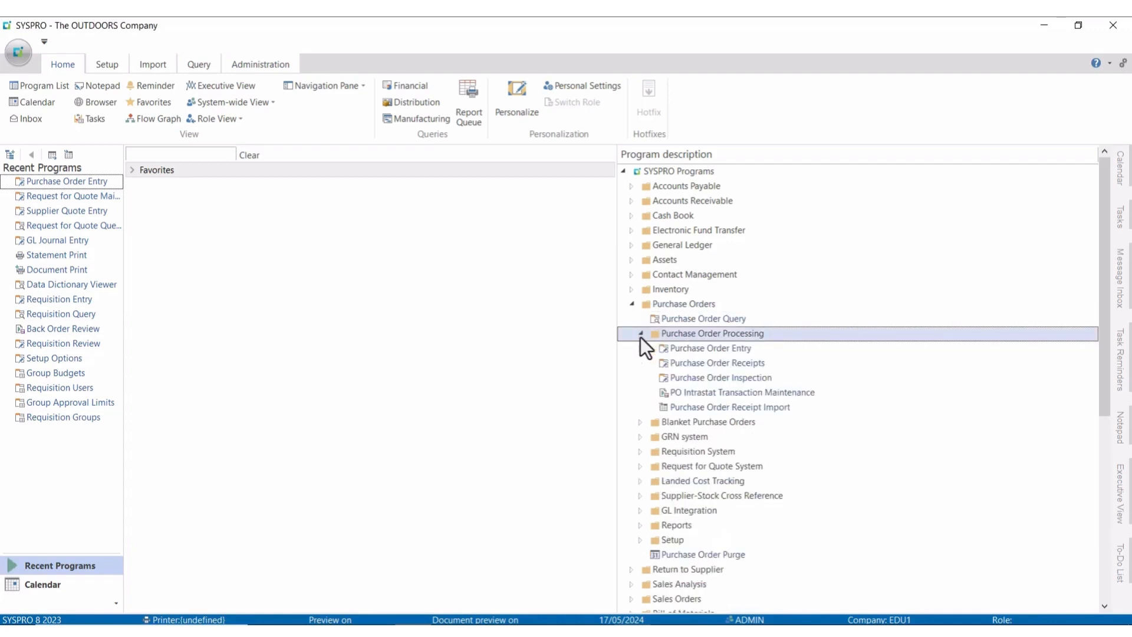
pyautogui.doubleClick(703, 353)
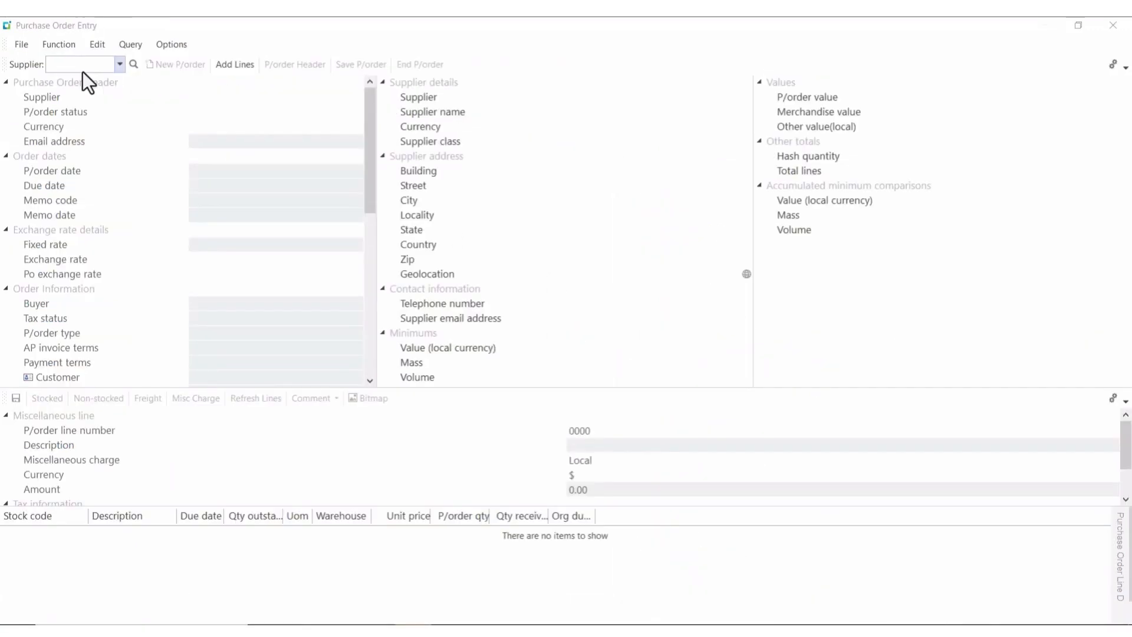
# - Start copying a purchase order and look up the third listed $ order due 15/04/2023 as the source
pyautogui.click(54, 47)
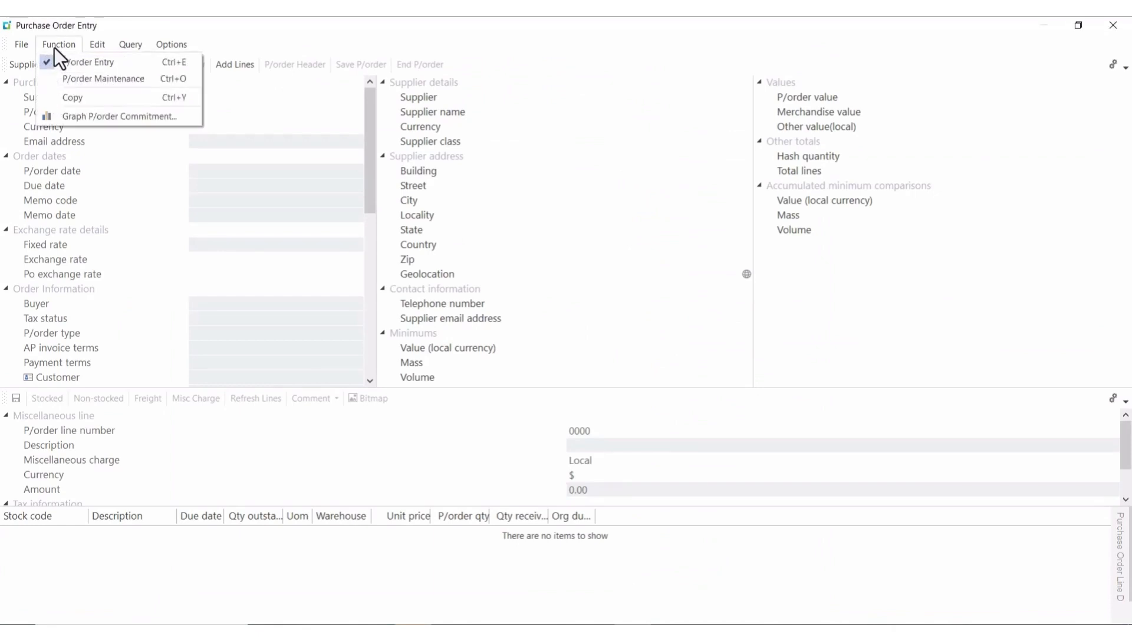
pyautogui.click(76, 104)
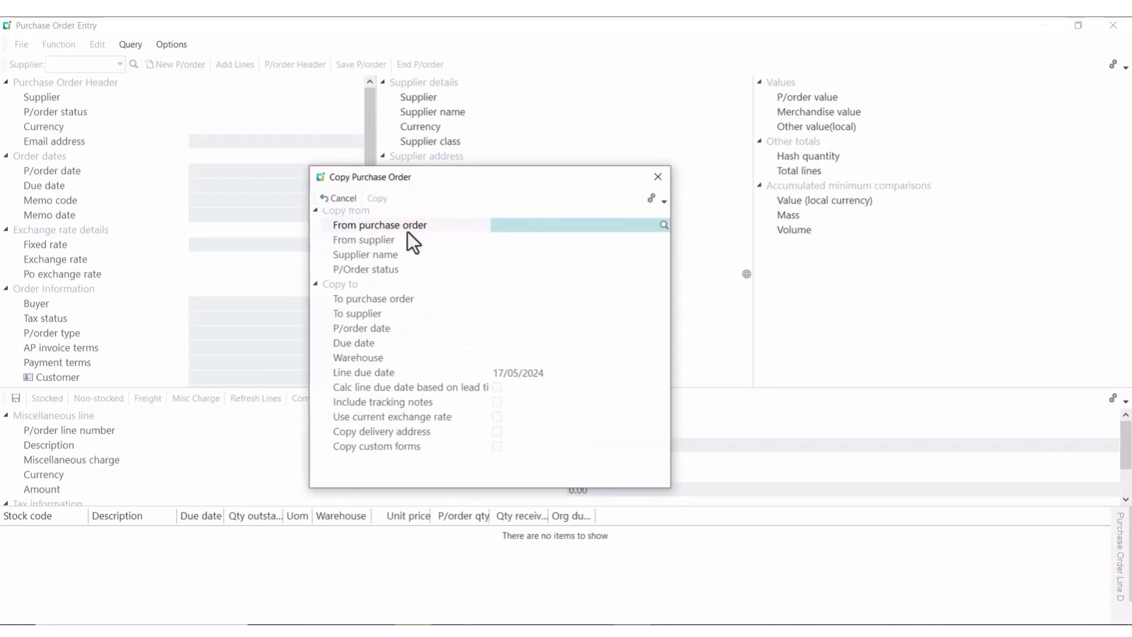
pyautogui.click(664, 224)
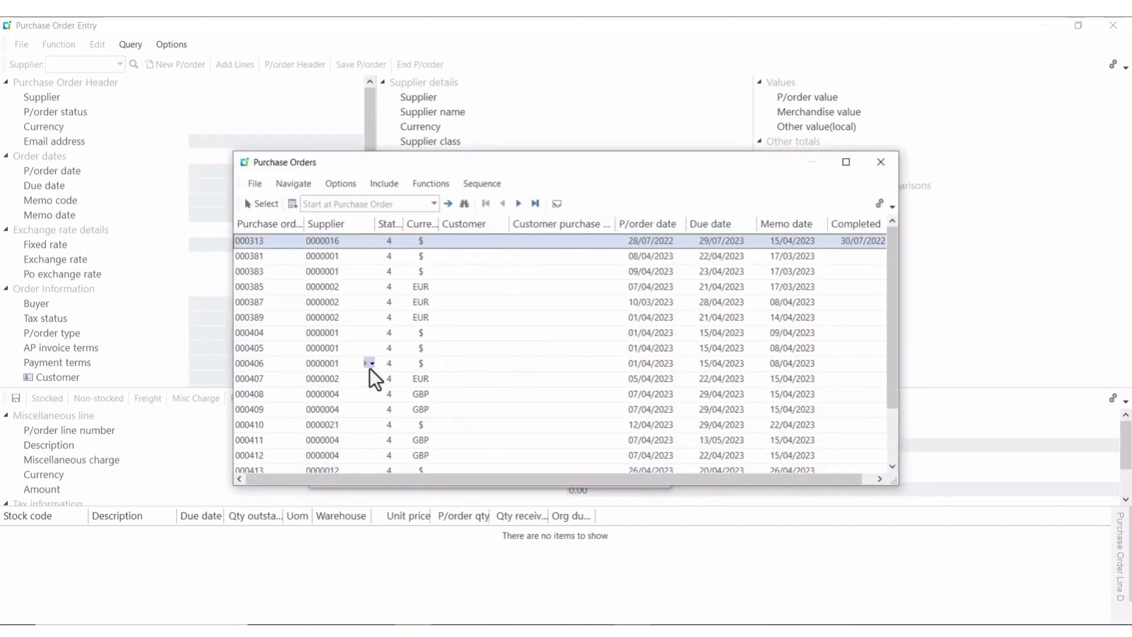
pyautogui.click(335, 367)
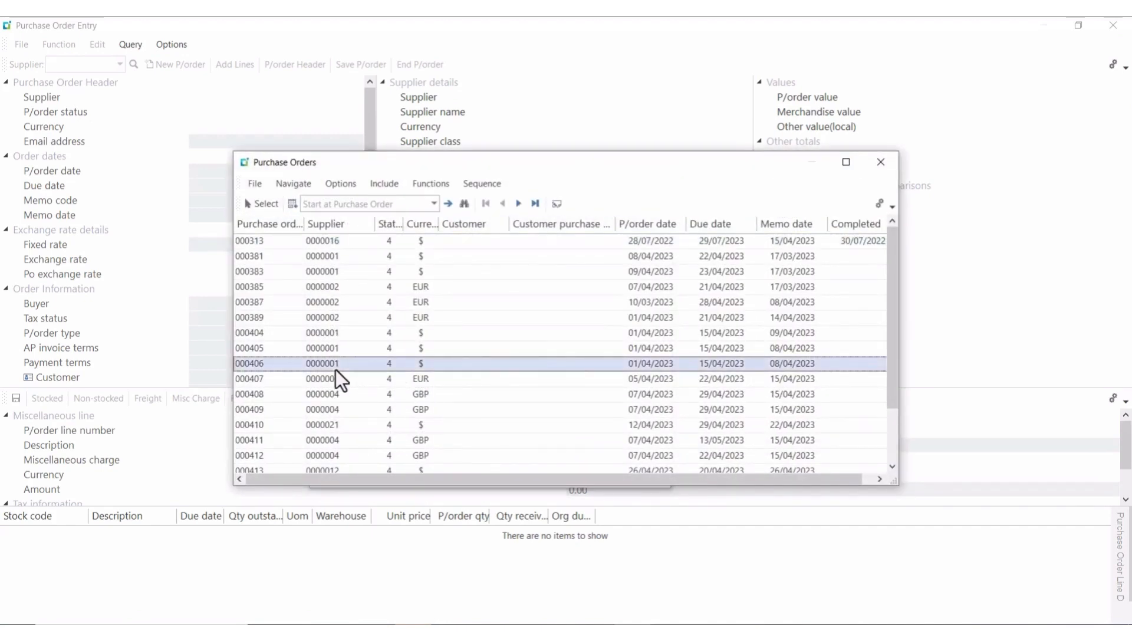
pyautogui.click(262, 203)
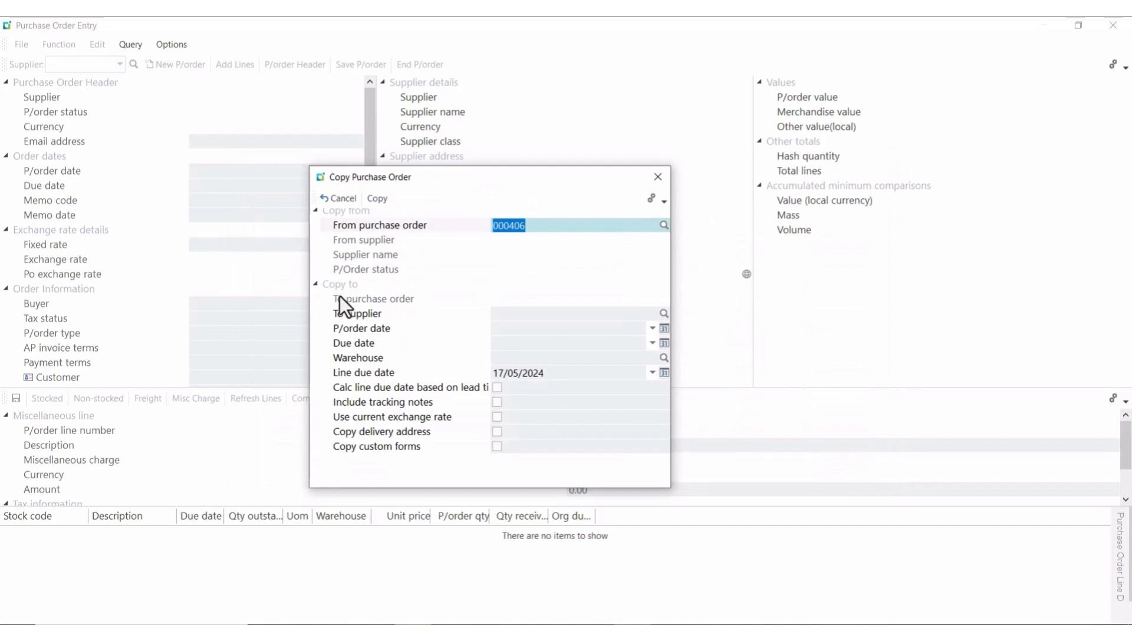
# - Look up the supplier to copy the order to and select Bicycles Unlimited
pyautogui.click(528, 313)
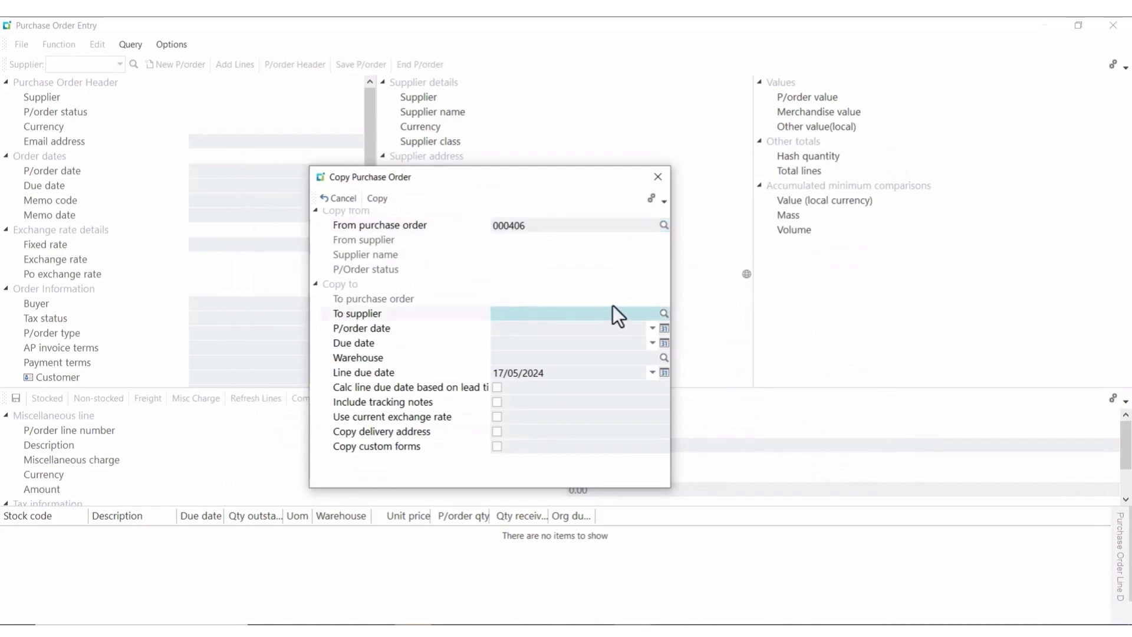
pyautogui.click(664, 315)
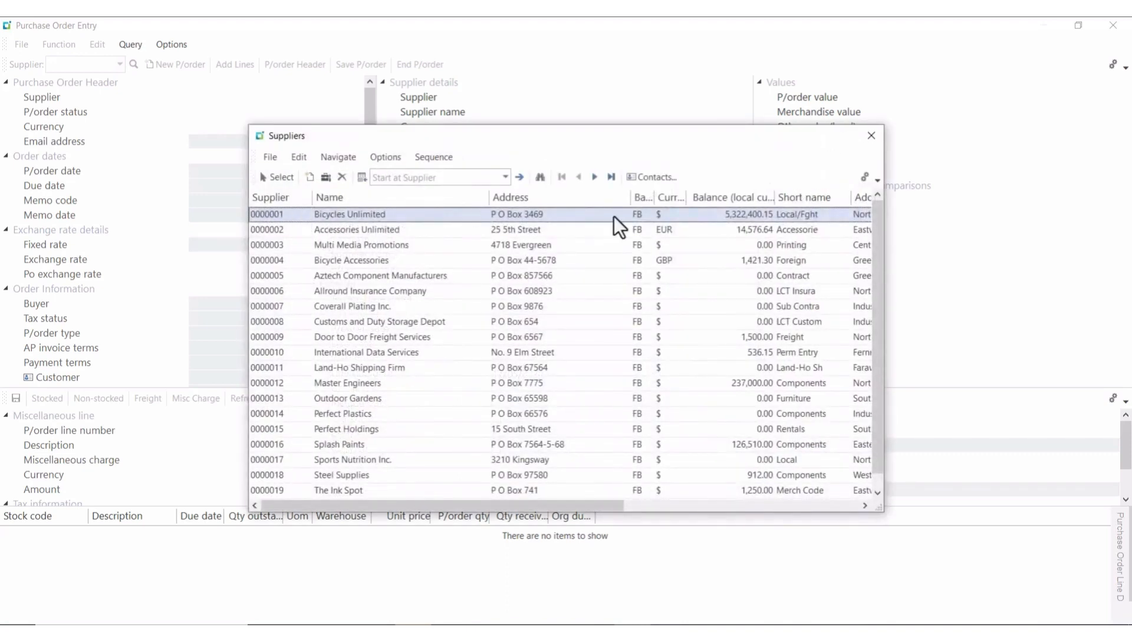
pyautogui.click(284, 180)
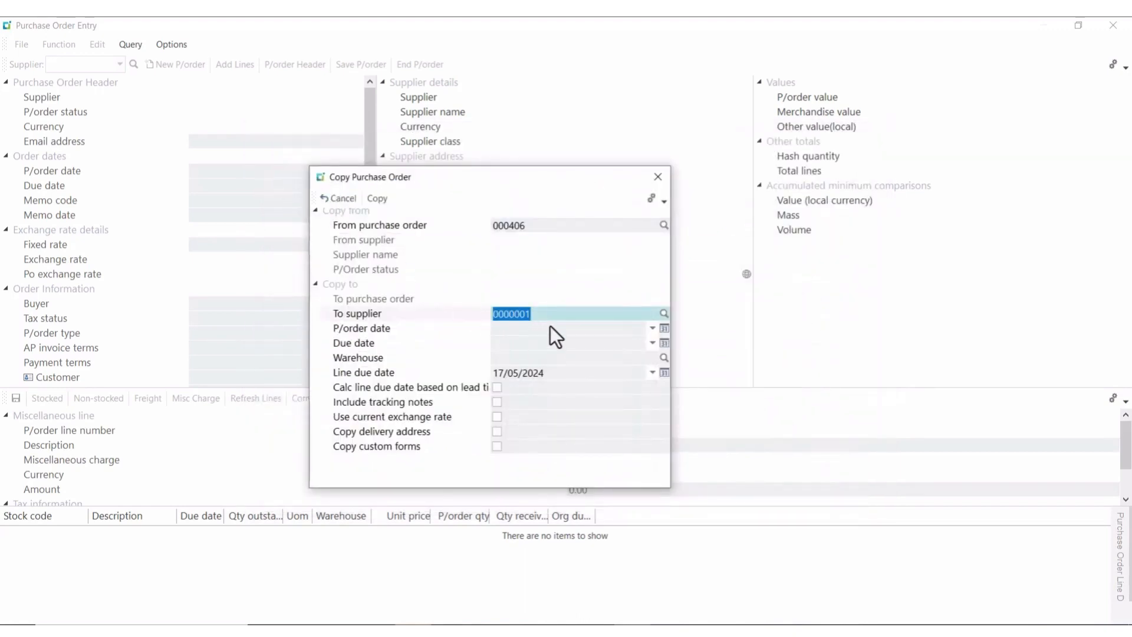
# - Set the copied order's purchase order date to 17/05/2024 and its due date to 29/05/2024
pyautogui.click(665, 329)
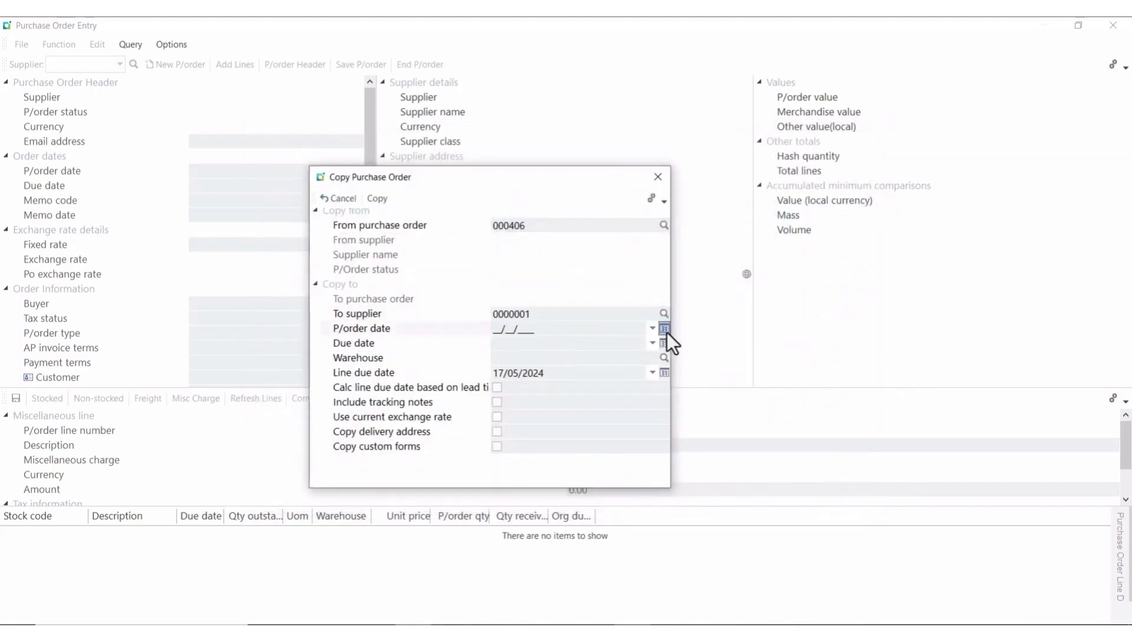
pyautogui.click(635, 405)
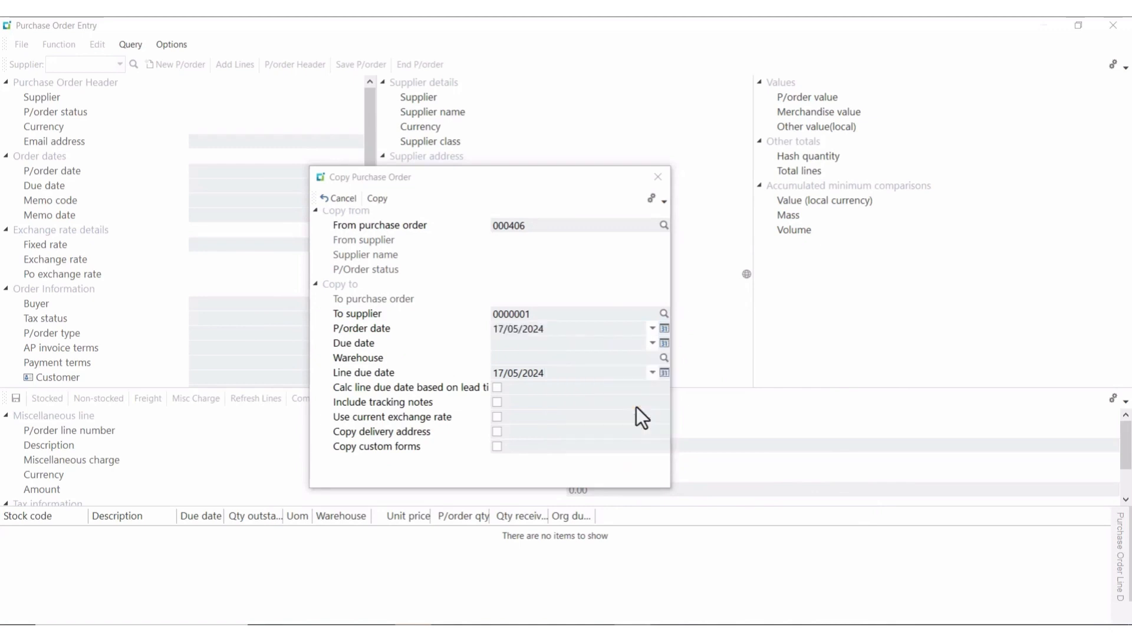
pyautogui.click(665, 343)
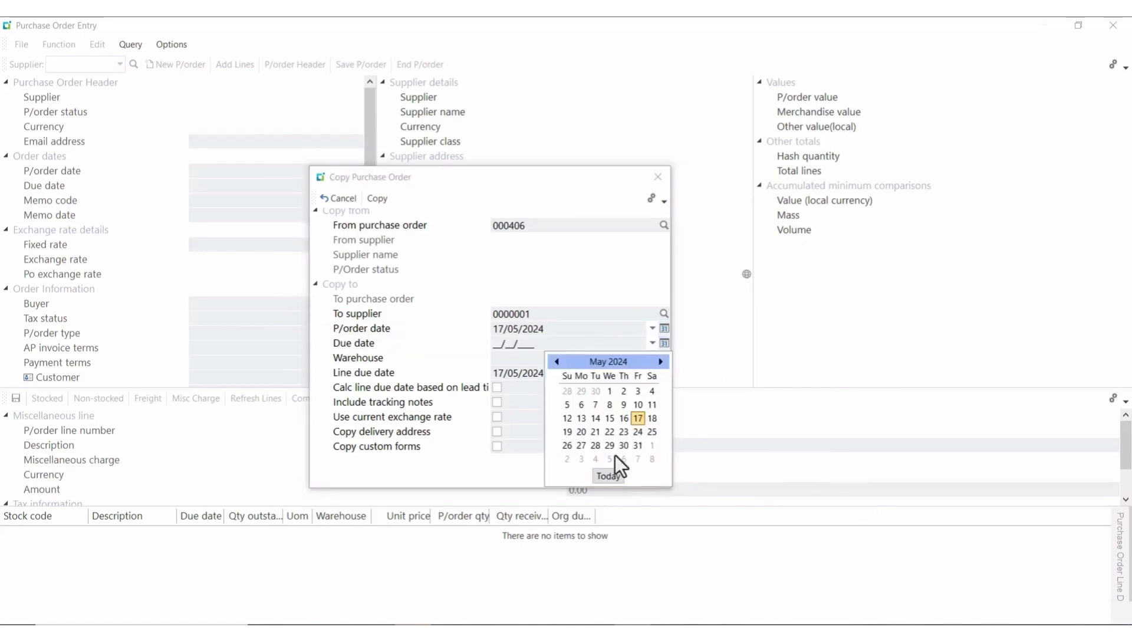
pyautogui.click(613, 444)
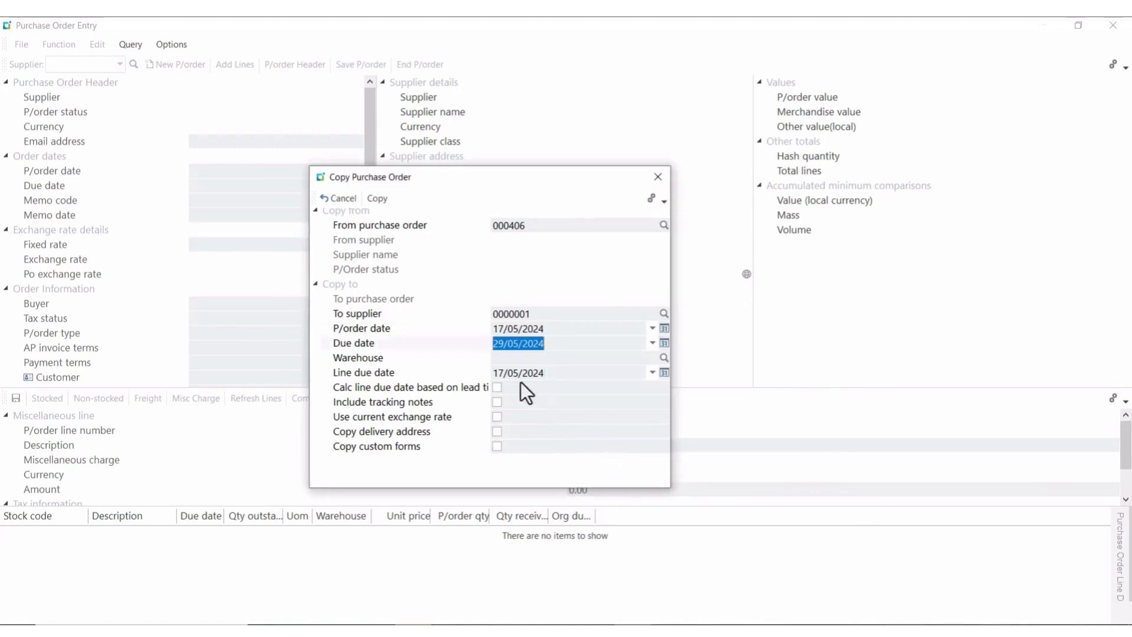
# - Look up the warehouse for the copied order and select N
pyautogui.click(664, 358)
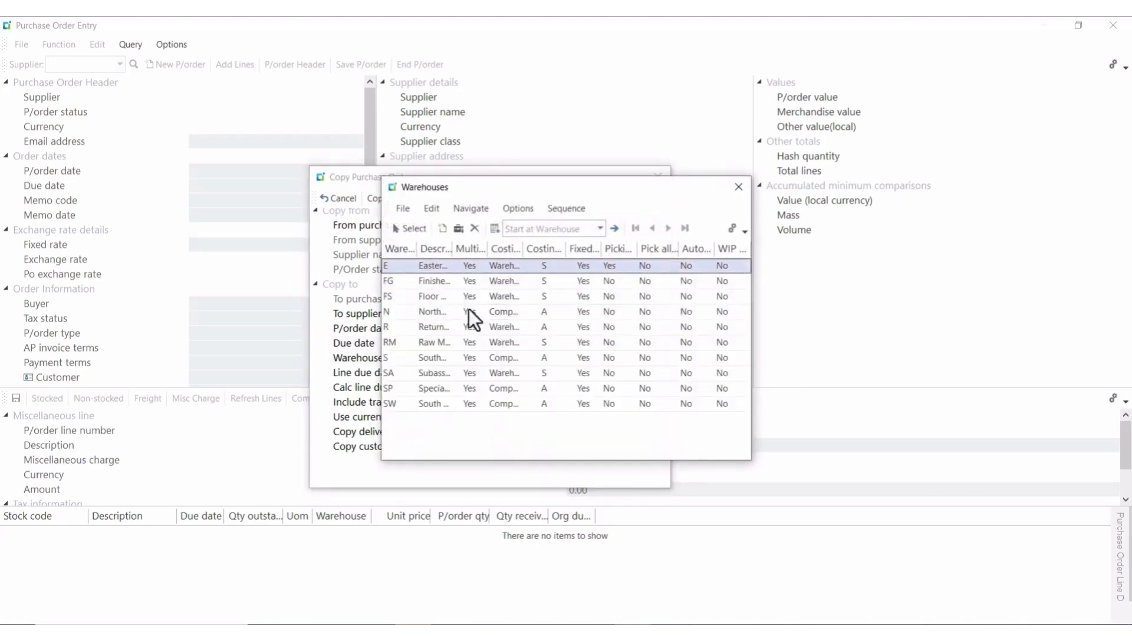
pyautogui.click(397, 312)
pyautogui.click(415, 227)
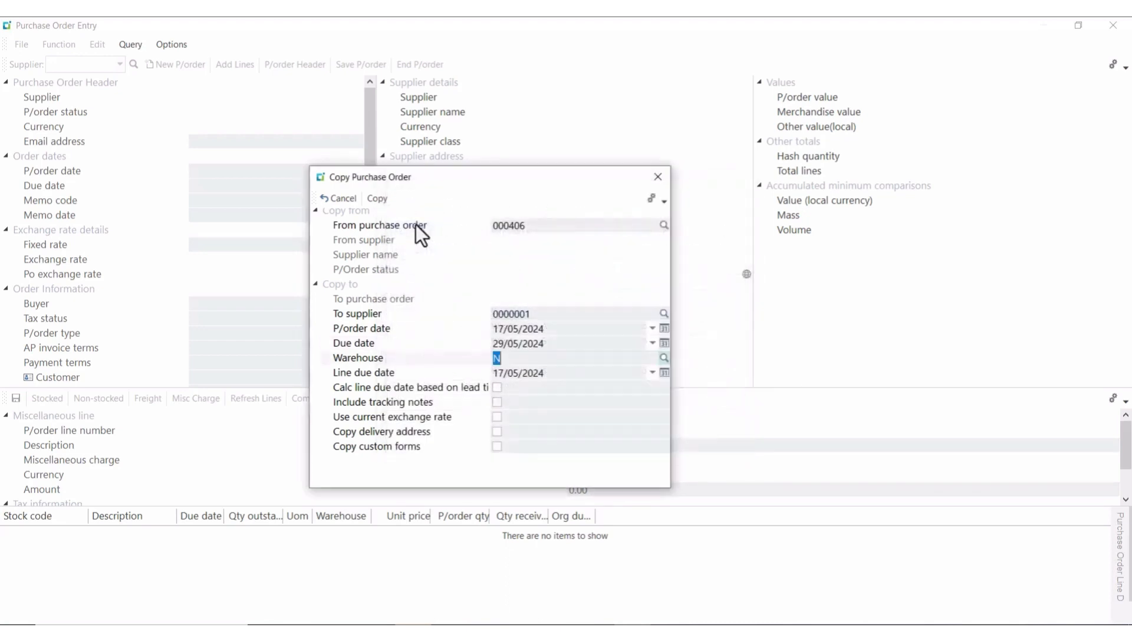
# - Copy the purchase order without opening the copy for maintenance, and exit purchase order entry
pyautogui.click(377, 199)
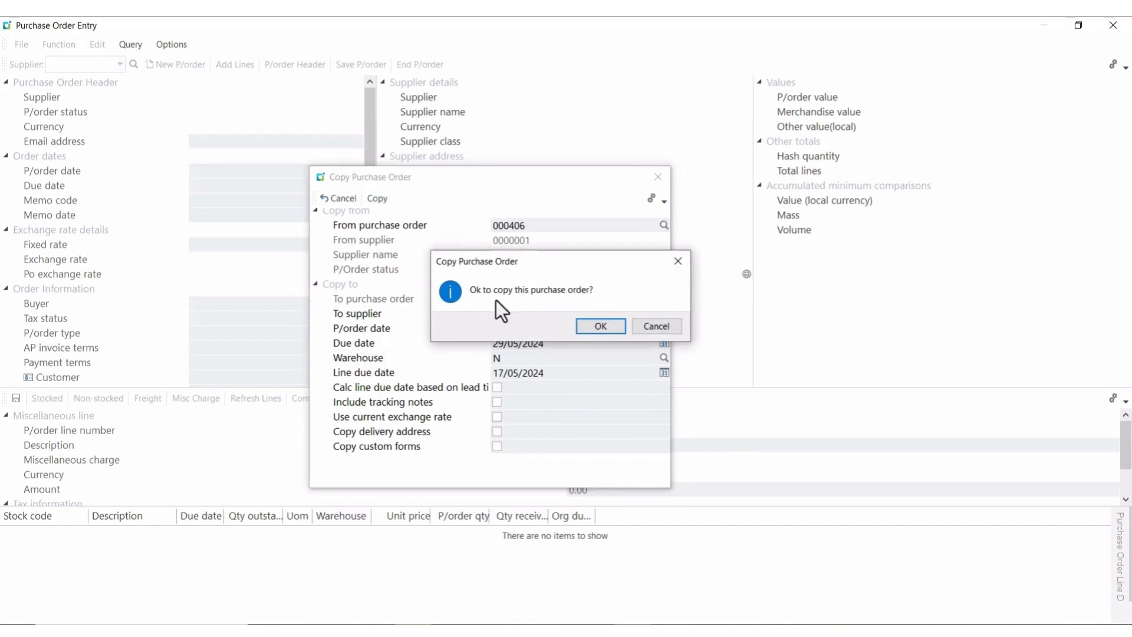
pyautogui.click(603, 326)
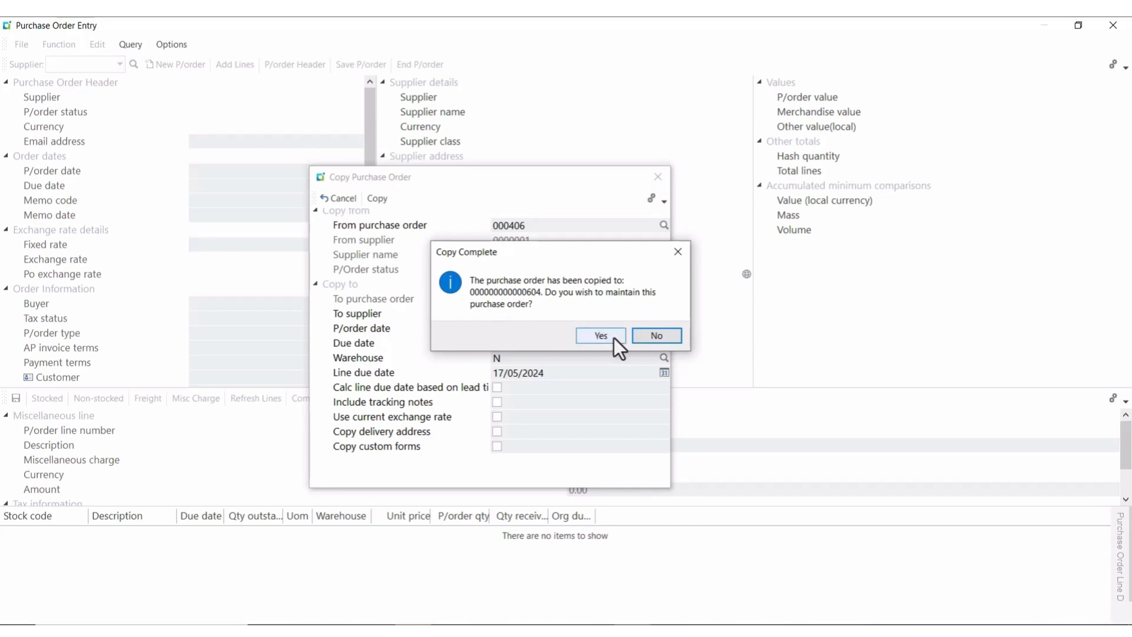
pyautogui.click(653, 337)
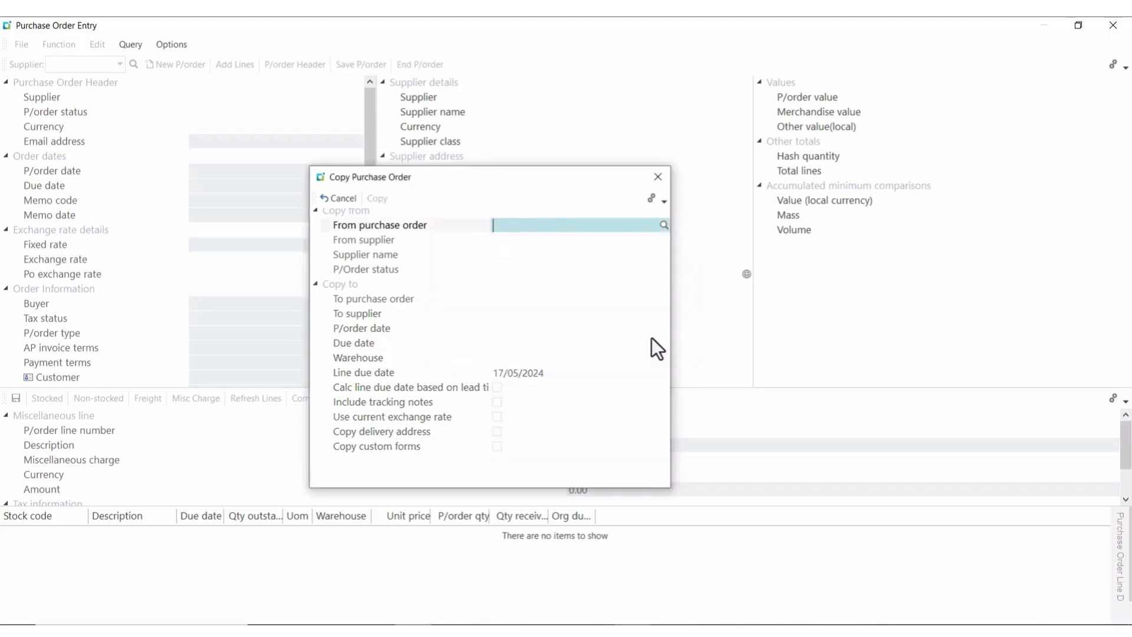
pyautogui.click(658, 177)
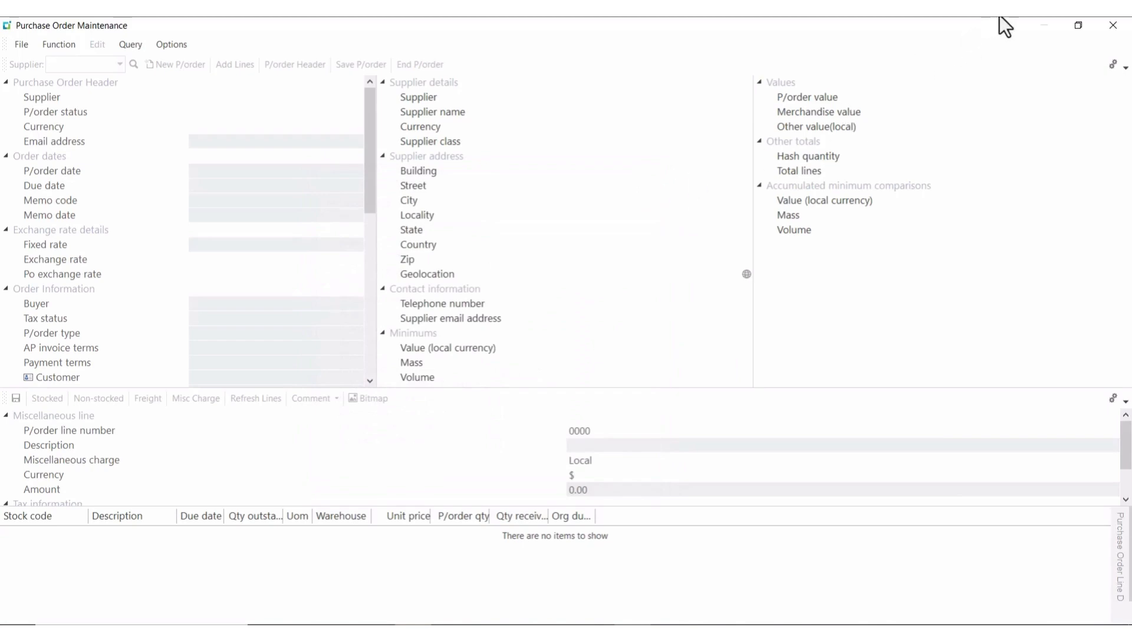
pyautogui.click(1112, 26)
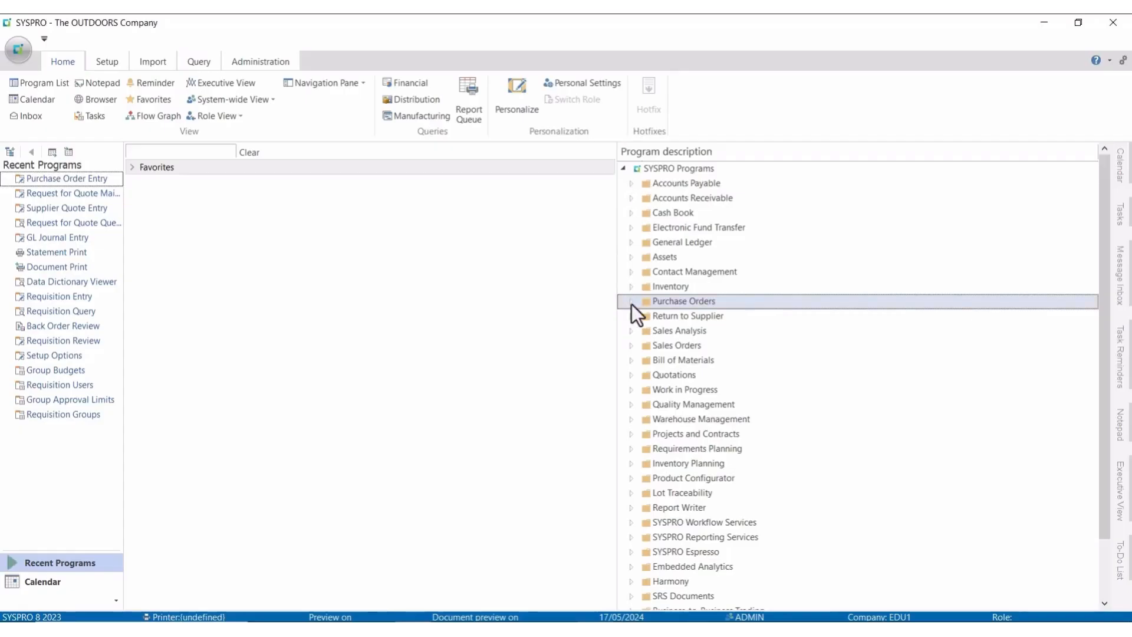
# - Open Purchase Order Entry from the Purchase Order Processing programs and switch it to purchase order maintenance
pyautogui.click(631, 302)
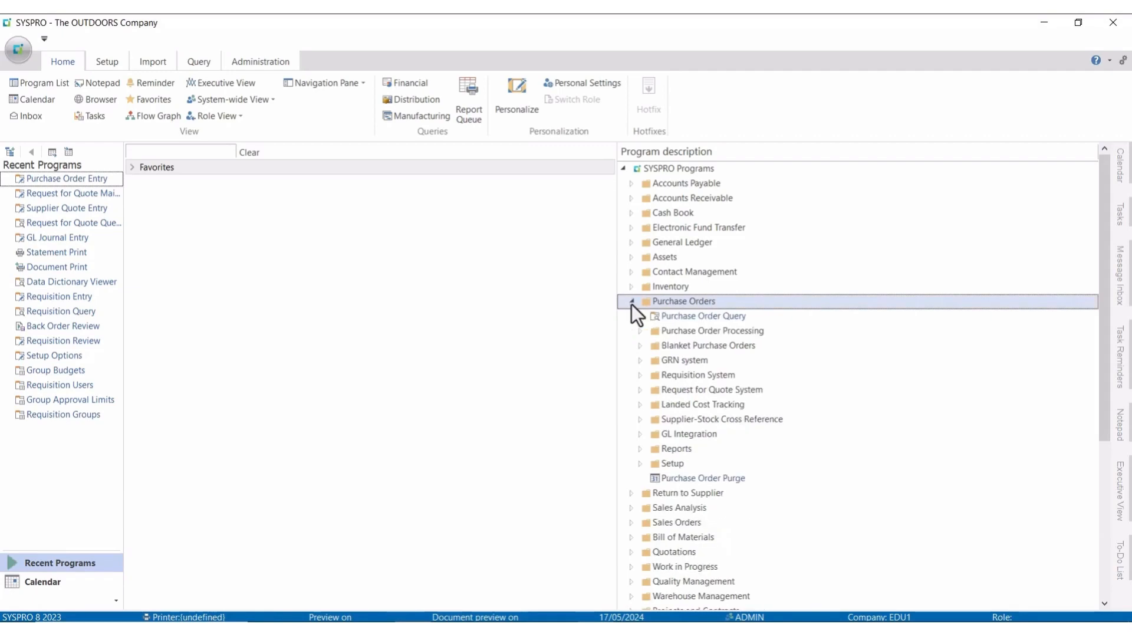
pyautogui.click(640, 332)
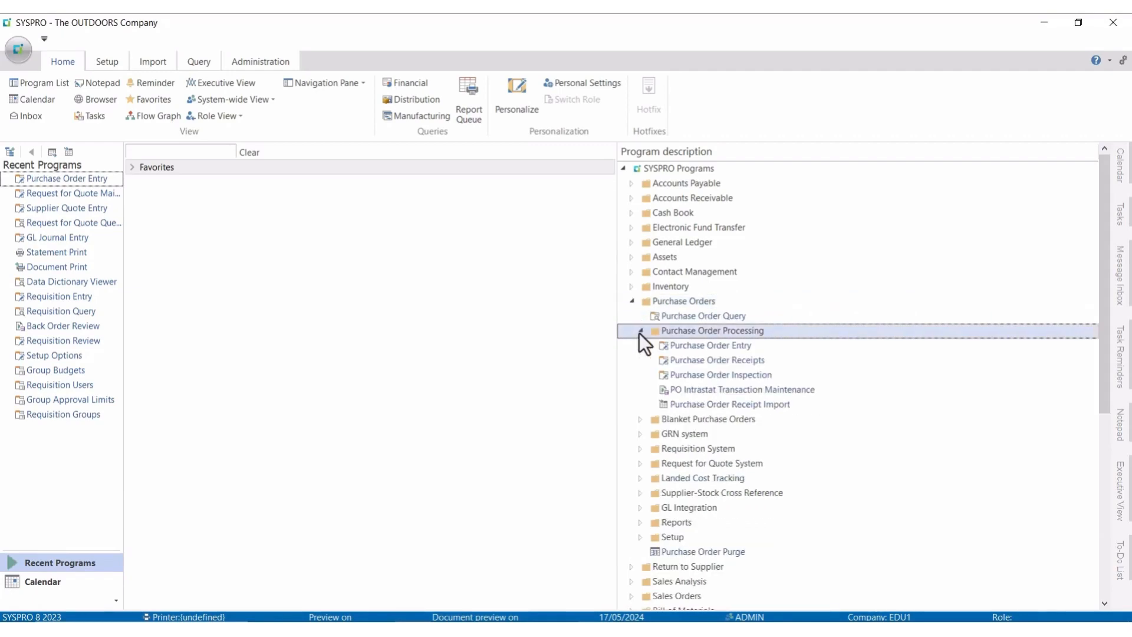
pyautogui.doubleClick(694, 347)
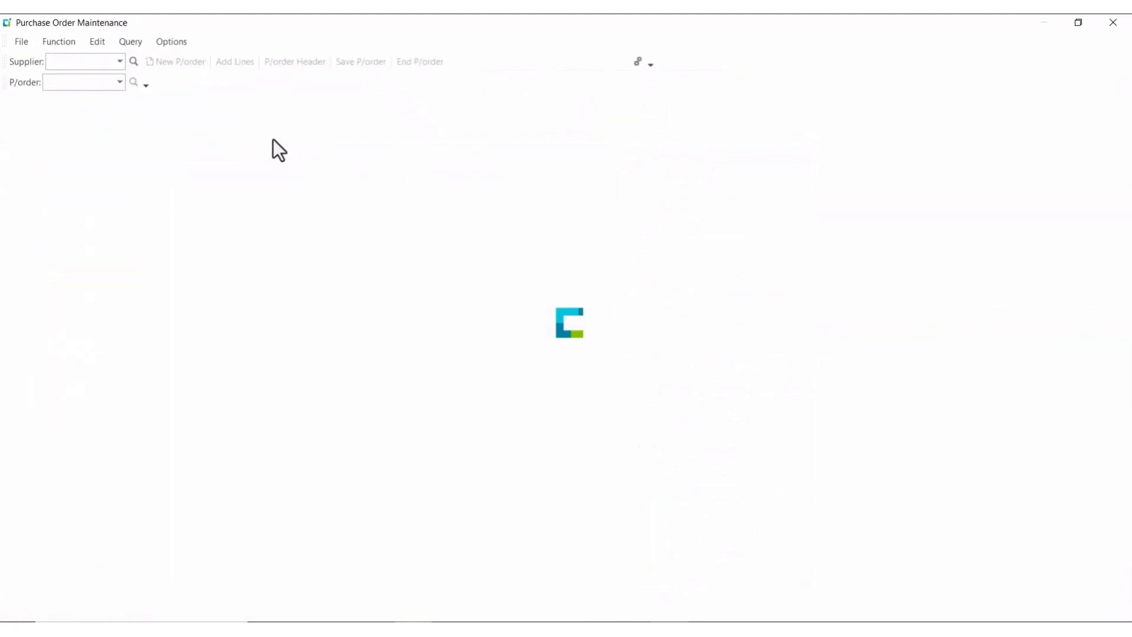
pyautogui.click(56, 40)
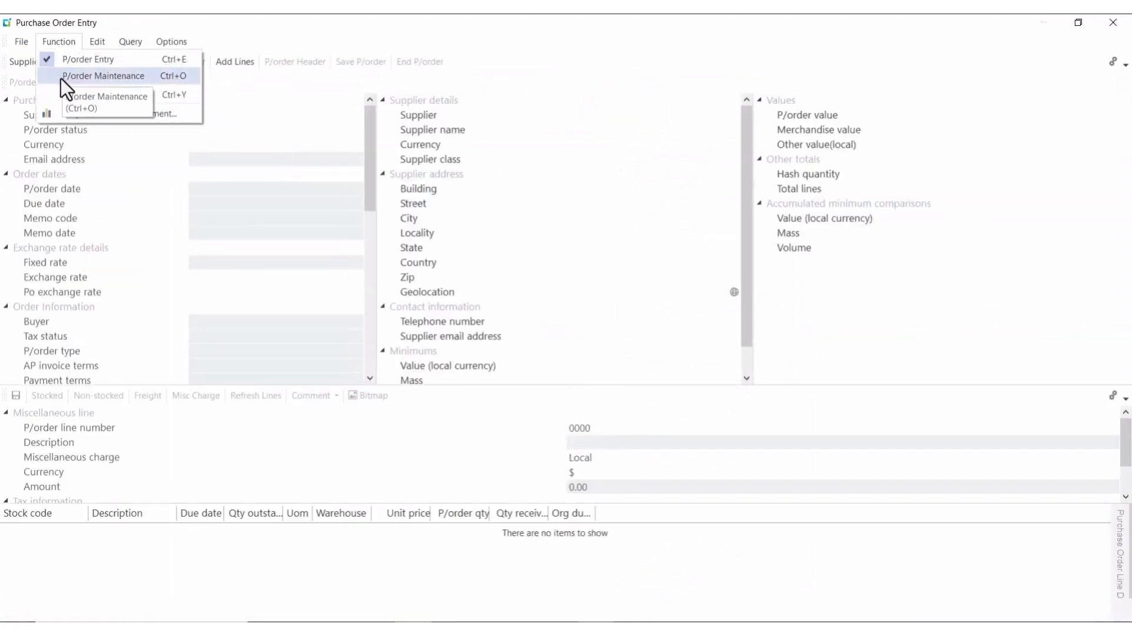
pyautogui.click(118, 80)
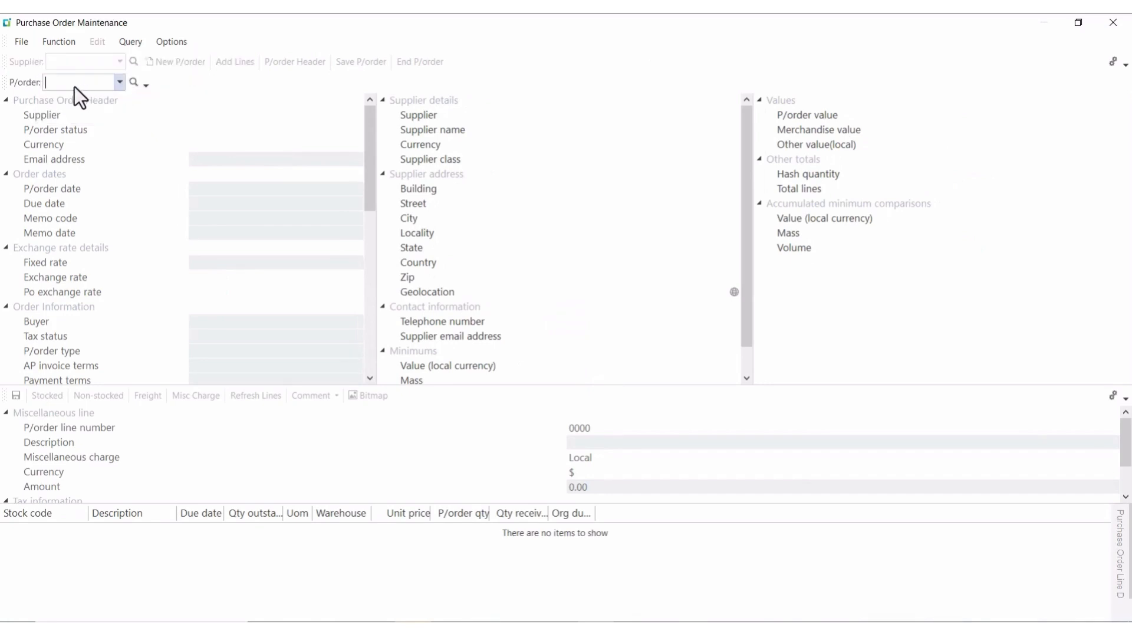
# - Look up the existing $ purchase order dated 08/04/2023 and due 22/04/2023 and load it for maintenance
pyautogui.click(131, 82)
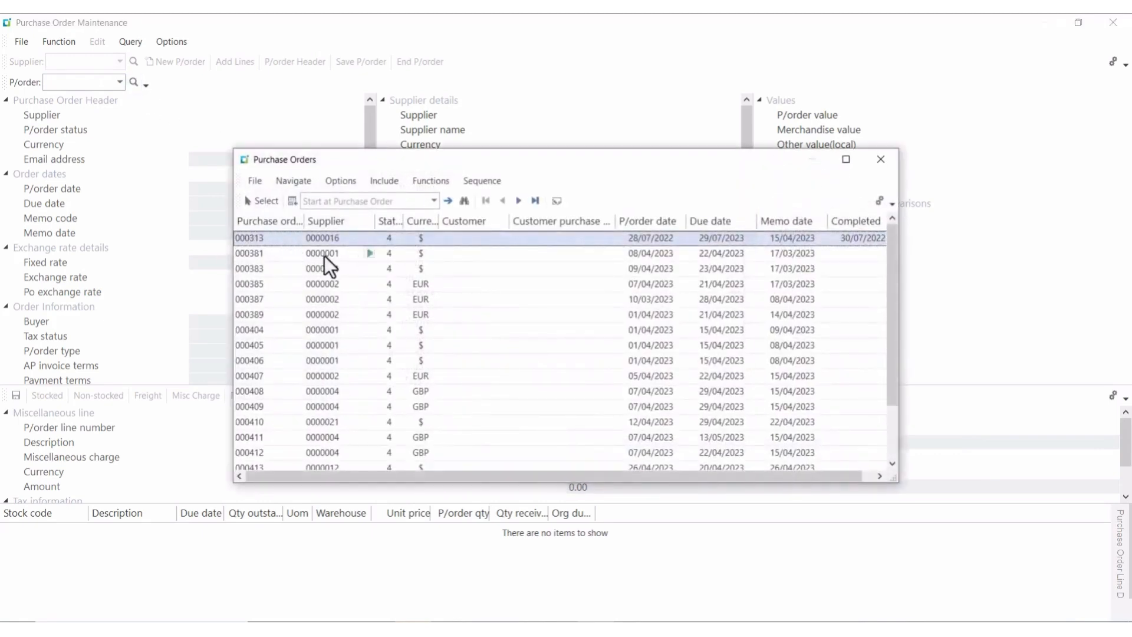
pyautogui.click(242, 256)
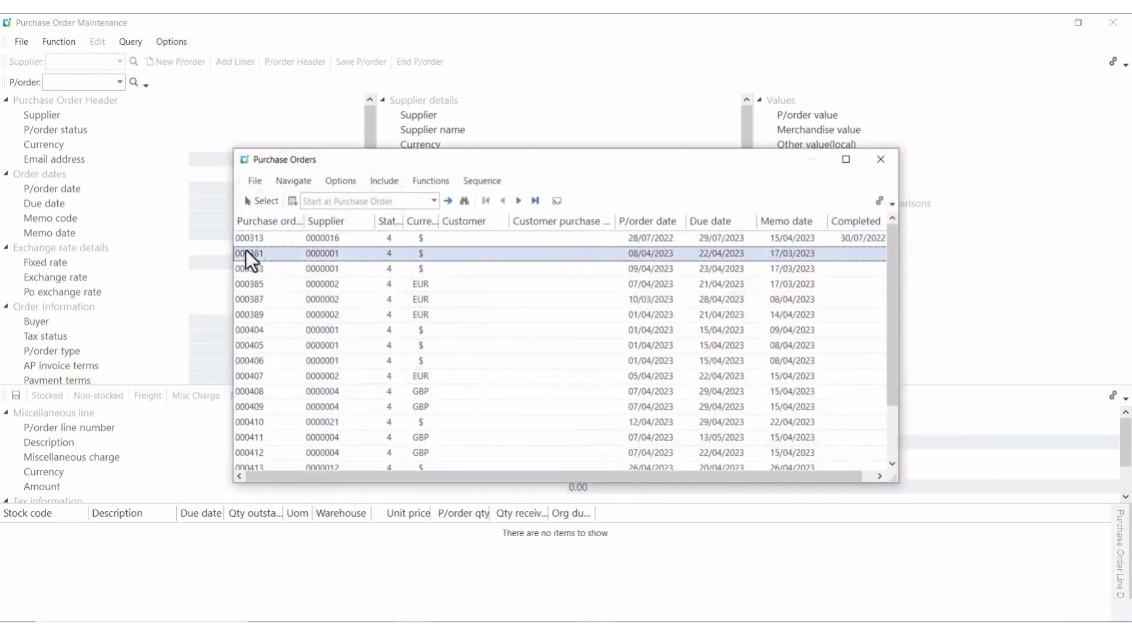
pyautogui.click(260, 200)
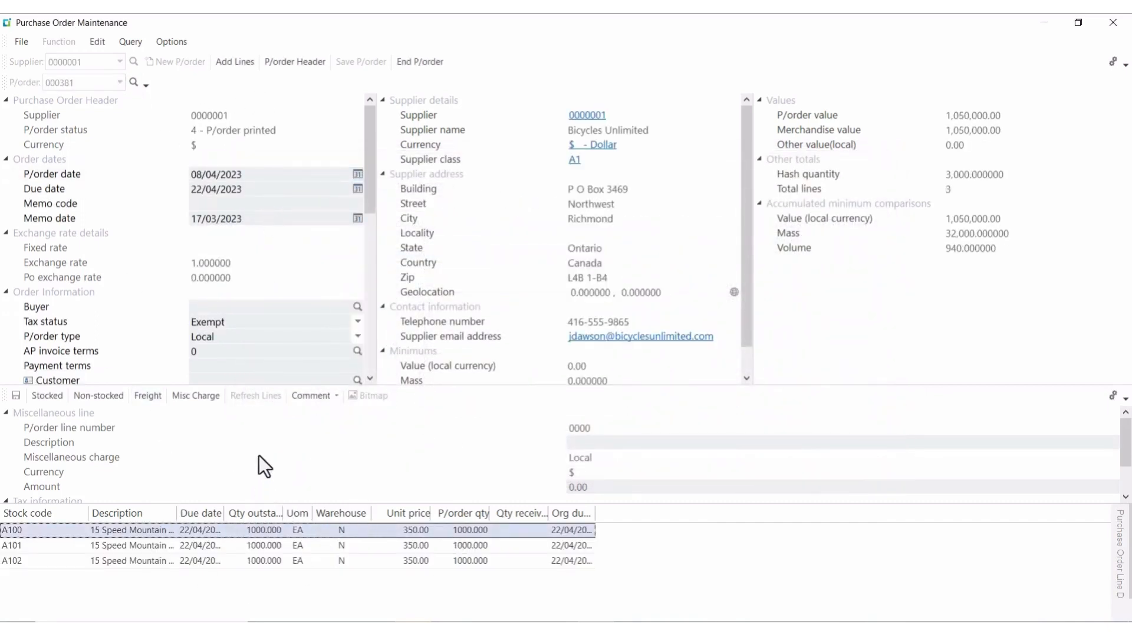
# - Cancel the loaded Bicycles Unlimited purchase order and exit purchase order maintenance
pyautogui.click(20, 44)
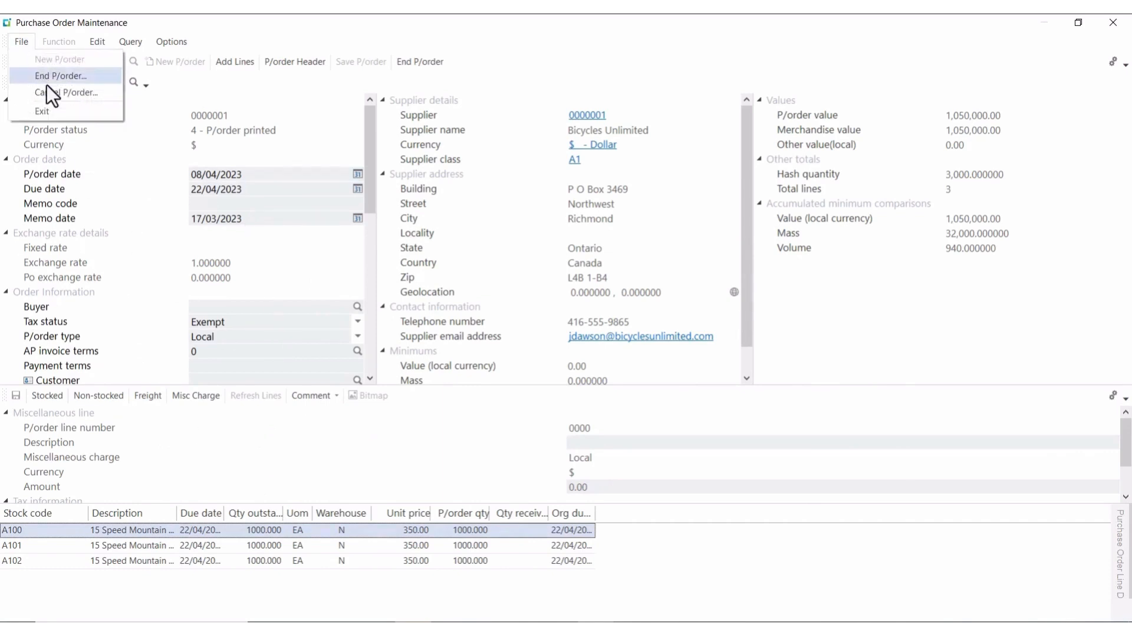
pyautogui.click(96, 92)
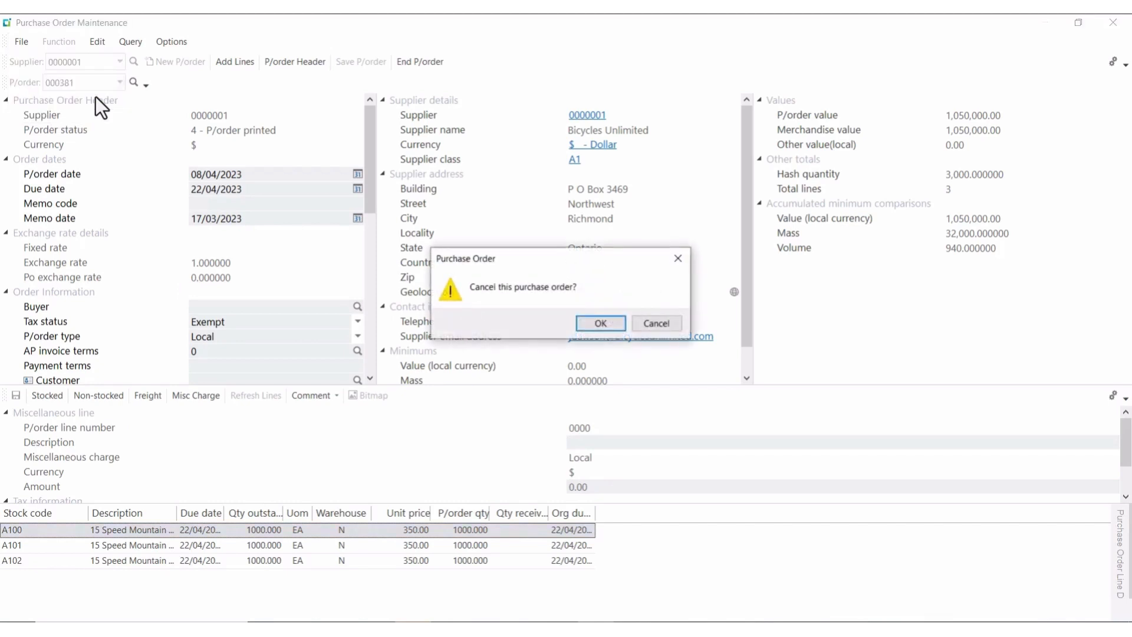
pyautogui.click(610, 326)
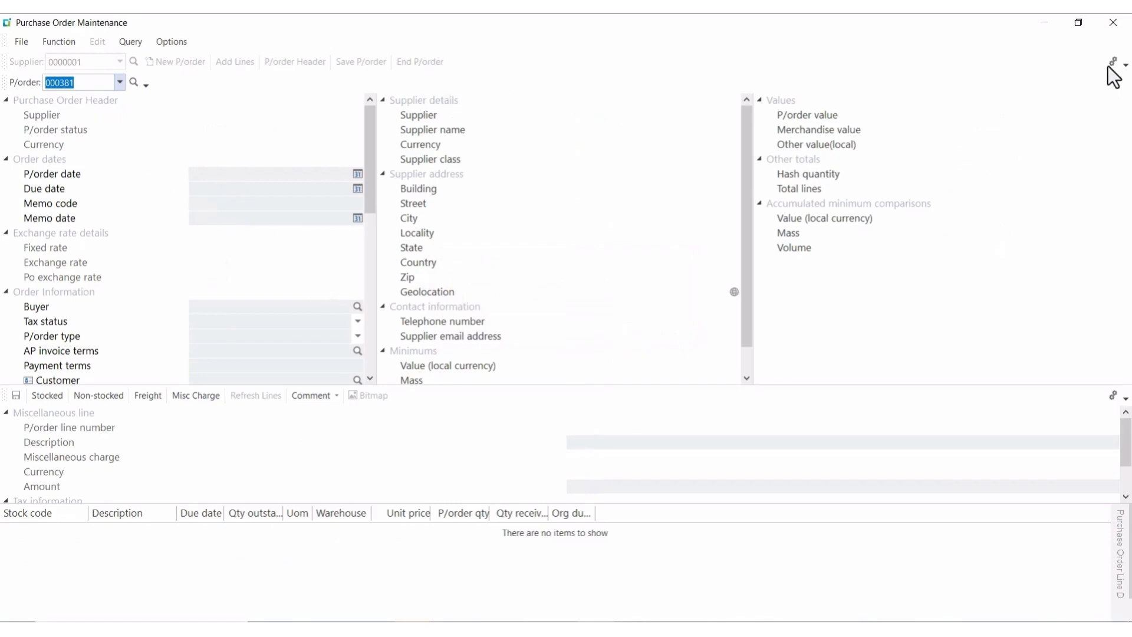
pyautogui.click(1112, 24)
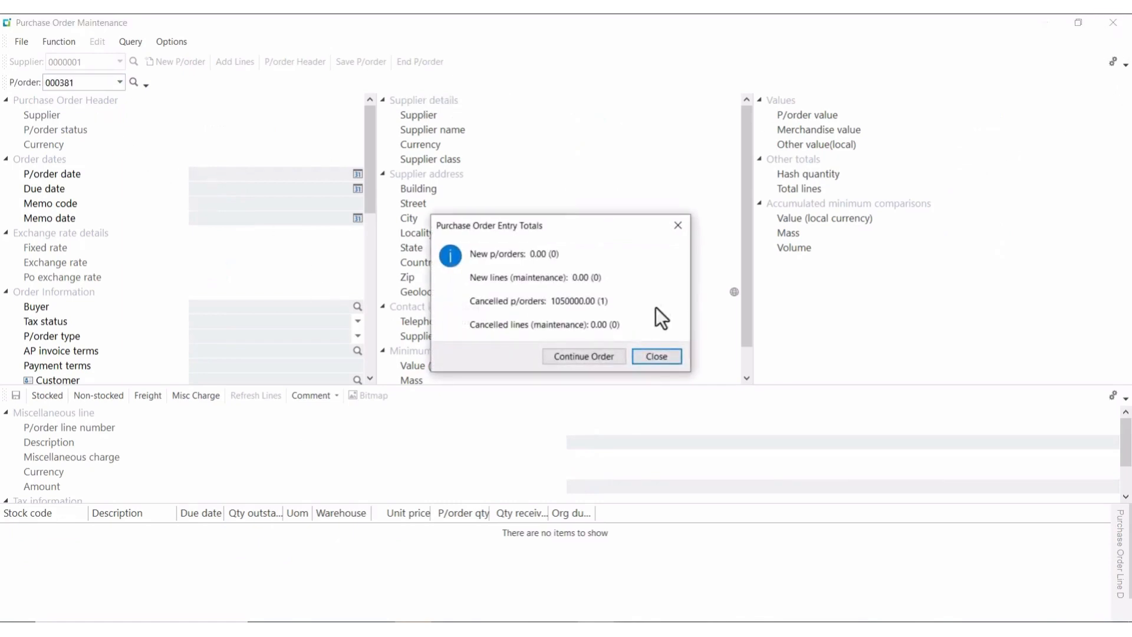
pyautogui.click(657, 356)
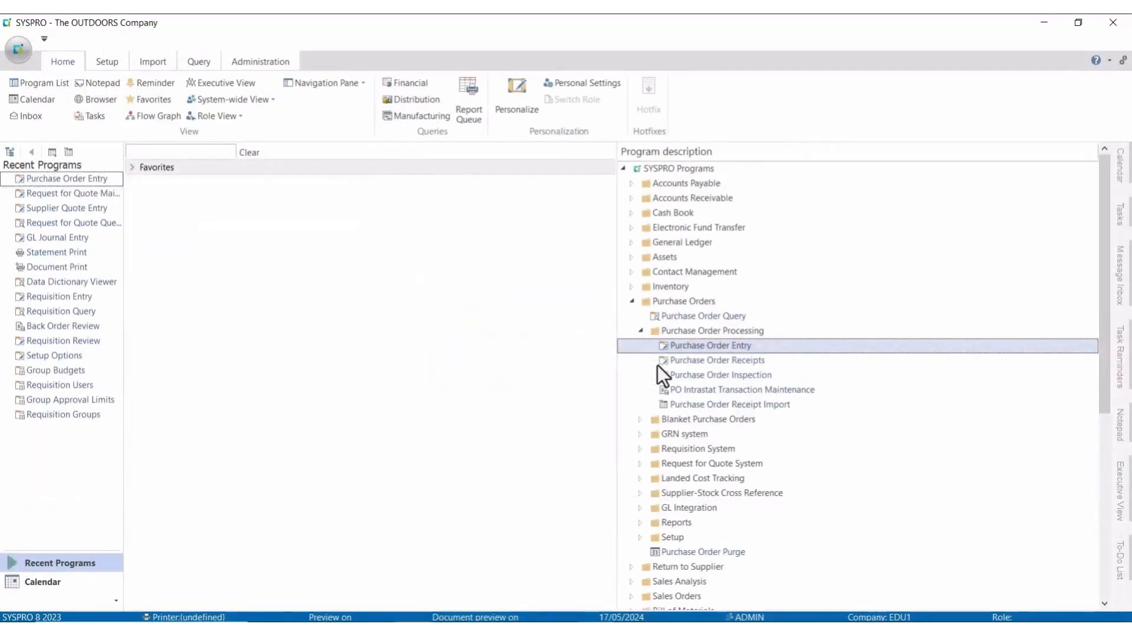